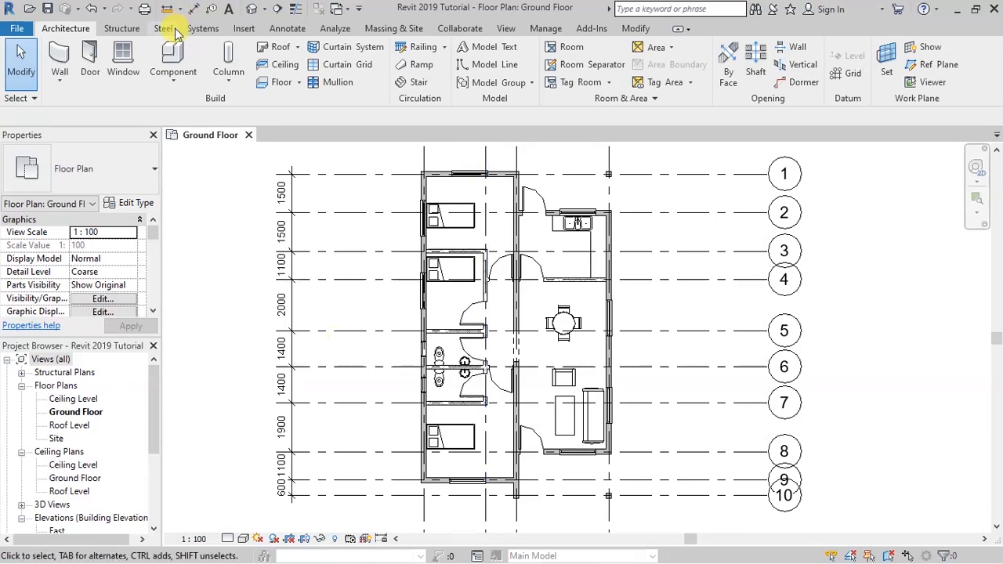
# Open the default 3D view of the house and bring the building into close view.
pyautogui.click(507, 29)
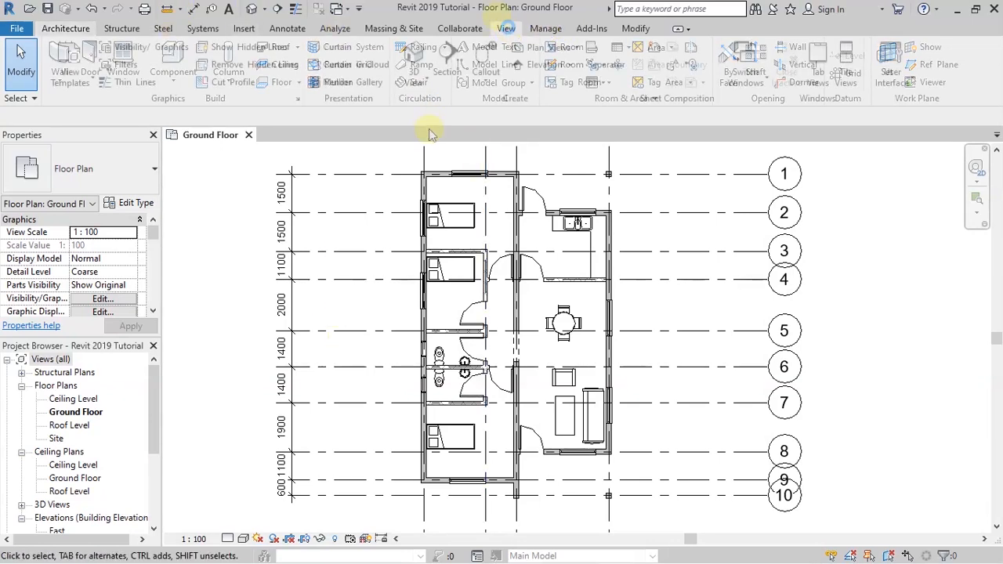
pyautogui.click(414, 62)
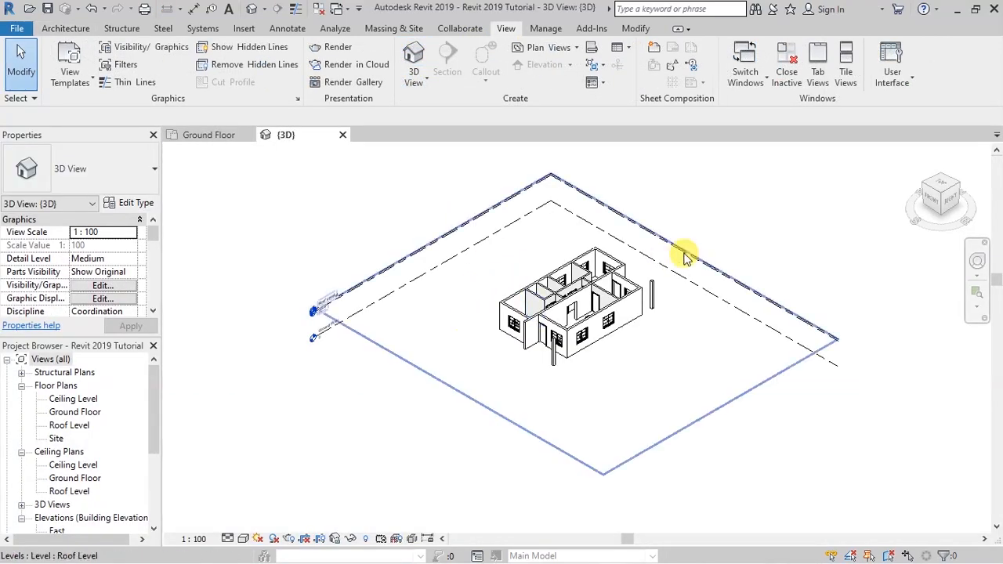
pyautogui.scroll(3, 645, 275)
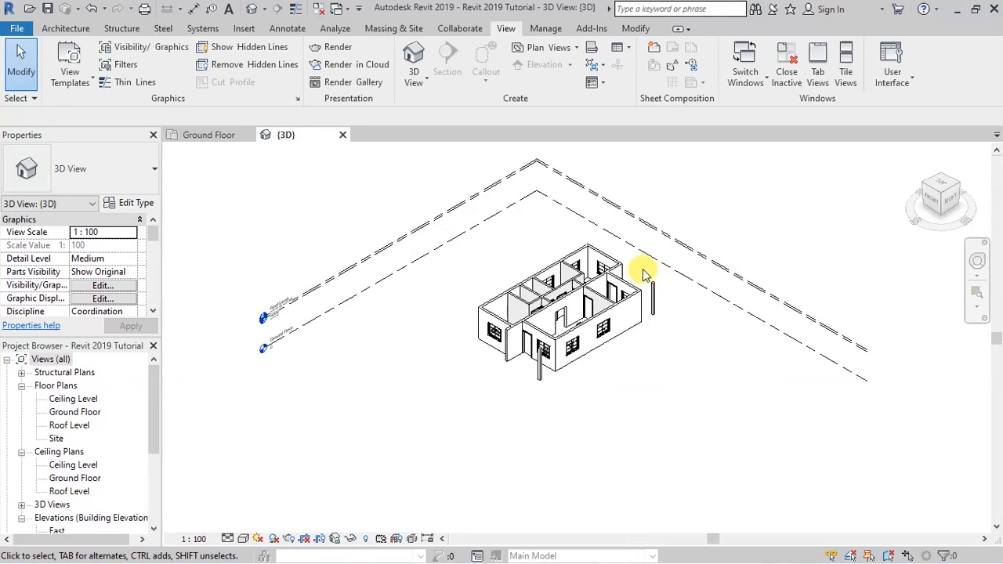
pyautogui.scroll(5, 459, 398)
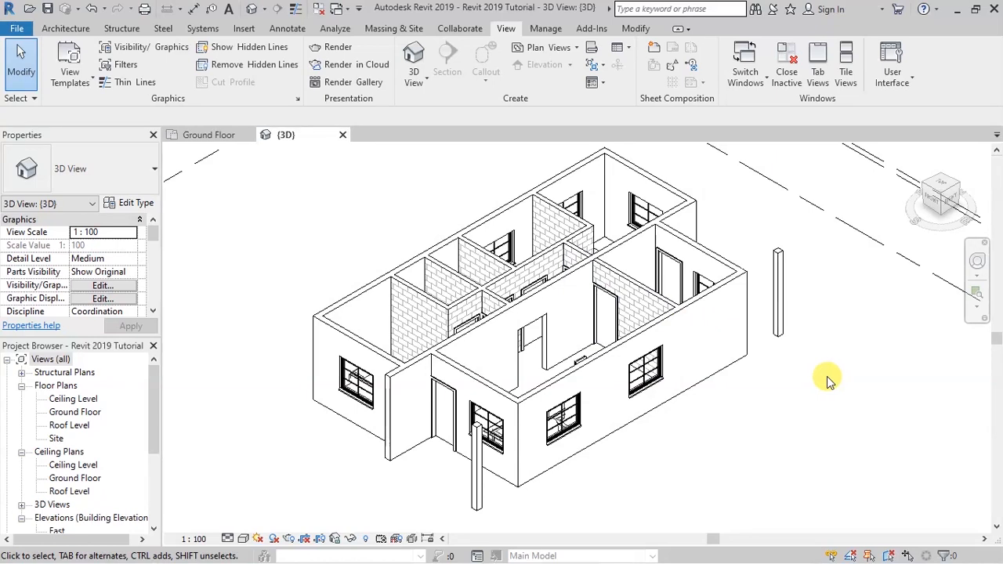
# Orbit the 3D model to examine the bathroom fixtures, the furniture and the room layout from above and at an angle.
pyautogui.click(977, 261)
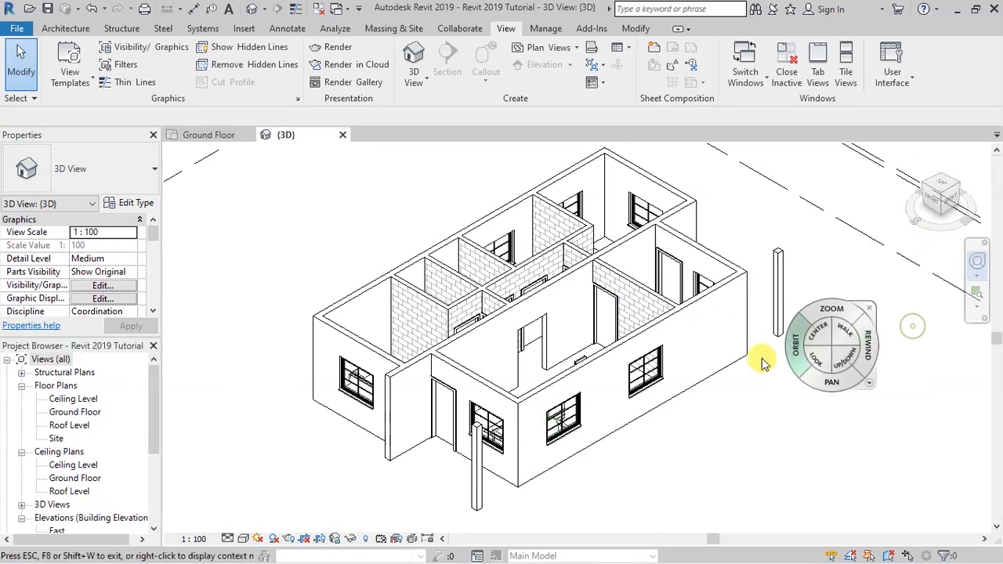
pyautogui.moveTo(717, 358)
pyautogui.mouseDown()
pyautogui.moveTo(739, 358)
pyautogui.moveTo(673, 296)
pyautogui.moveTo(683, 325)
pyautogui.moveTo(853, 352)
pyautogui.moveTo(776, 447)
pyautogui.moveTo(755, 446)
pyautogui.moveTo(676, 410)
pyautogui.moveTo(638, 362)
pyautogui.moveTo(664, 368)
pyautogui.moveTo(739, 354)
pyautogui.moveTo(811, 366)
pyautogui.moveTo(847, 352)
pyautogui.moveTo(728, 352)
pyautogui.moveTo(700, 365)
pyautogui.moveTo(554, 262)
pyautogui.moveTo(575, 343)
pyautogui.moveTo(660, 419)
pyautogui.mouseUp()
pyautogui.scroll(7, 587, 337)
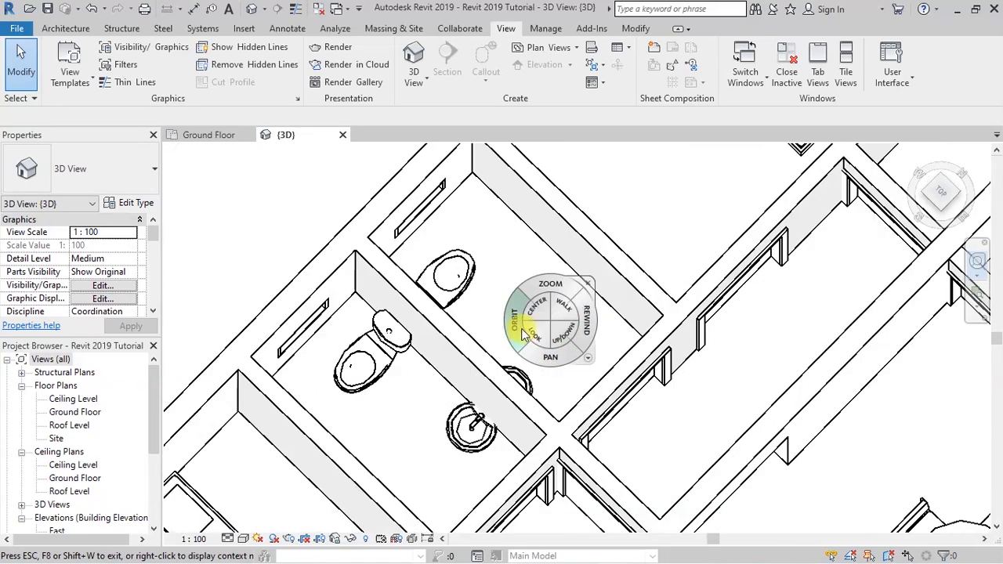
pyautogui.scroll(4, 435, 365)
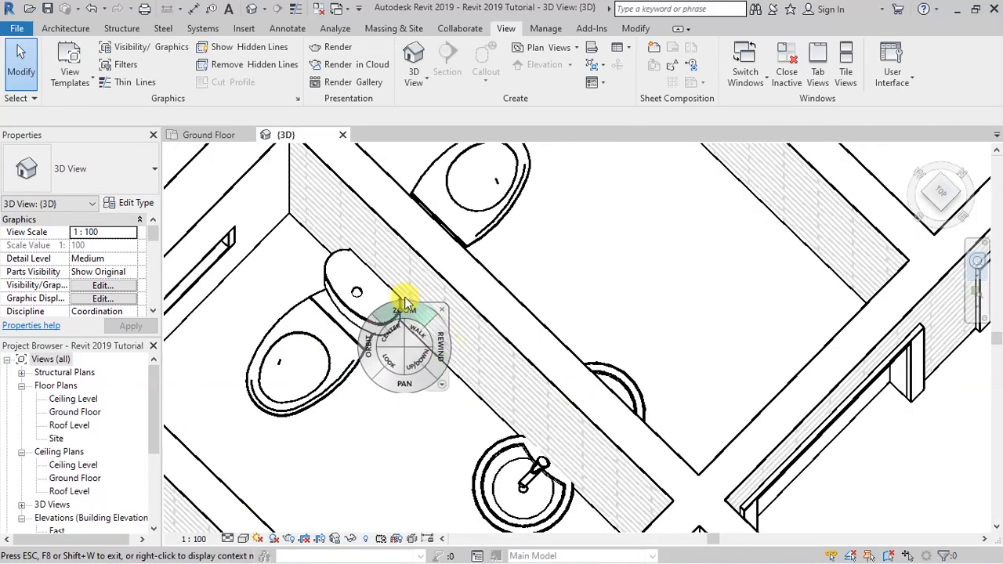
pyautogui.scroll(-8, 411, 308)
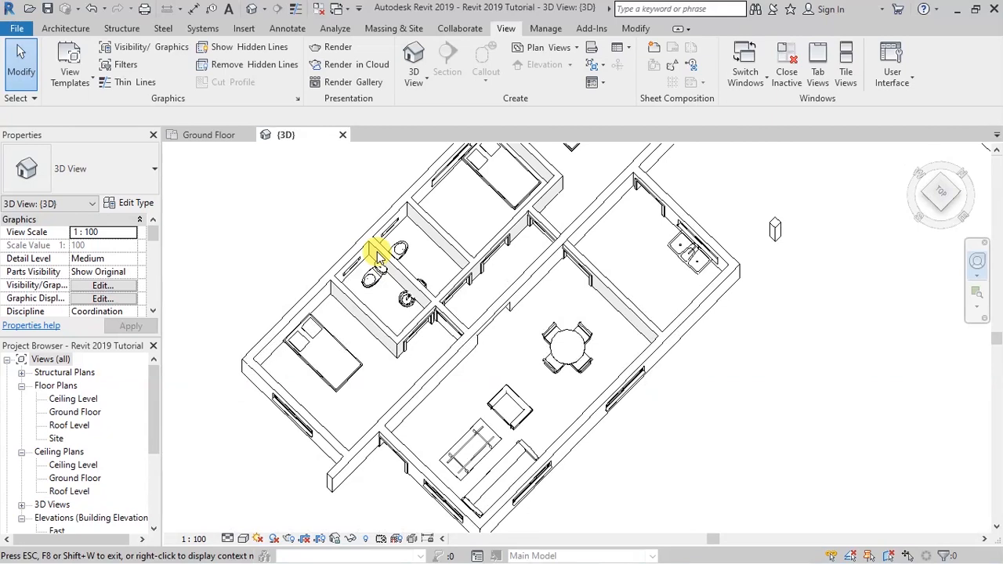
pyautogui.scroll(-6, 504, 274)
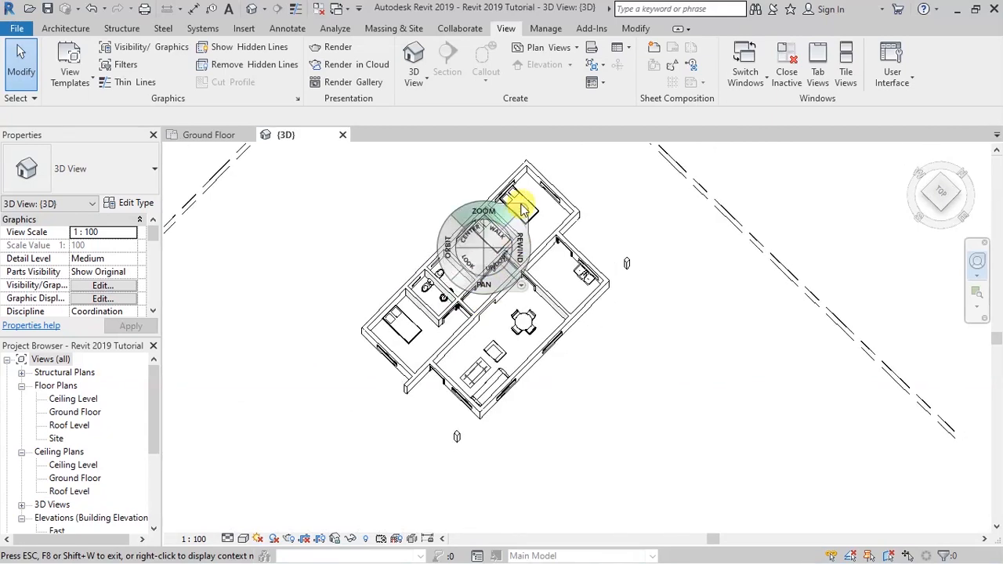
pyautogui.scroll(3, 521, 206)
pyautogui.moveTo(446, 232); pyautogui.dragTo(464, 204)
pyautogui.scroll(-1, 549, 195)
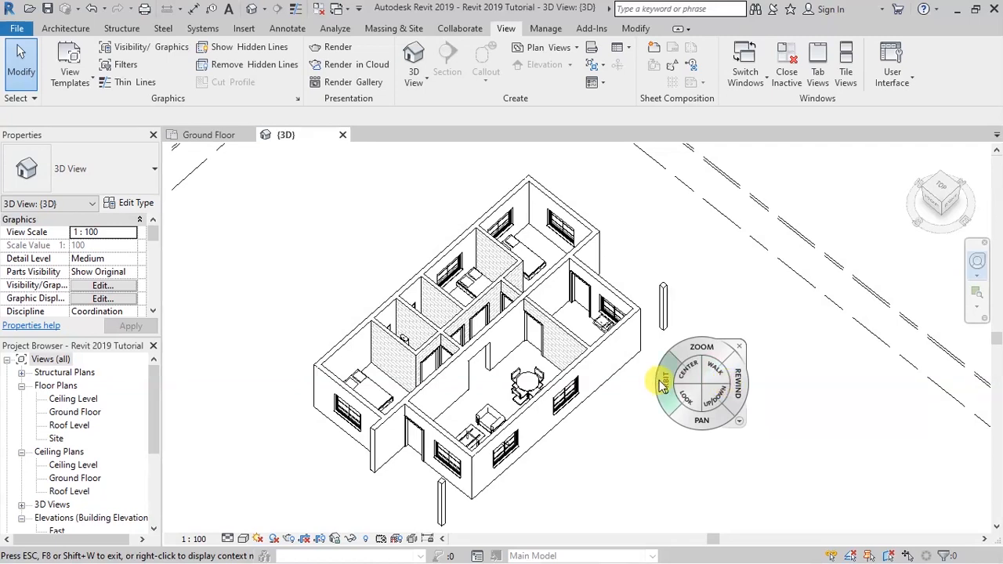
# Switch between the Ground Floor plan and the 3D view to compare them, ending on the plan.
pyautogui.click(201, 135)
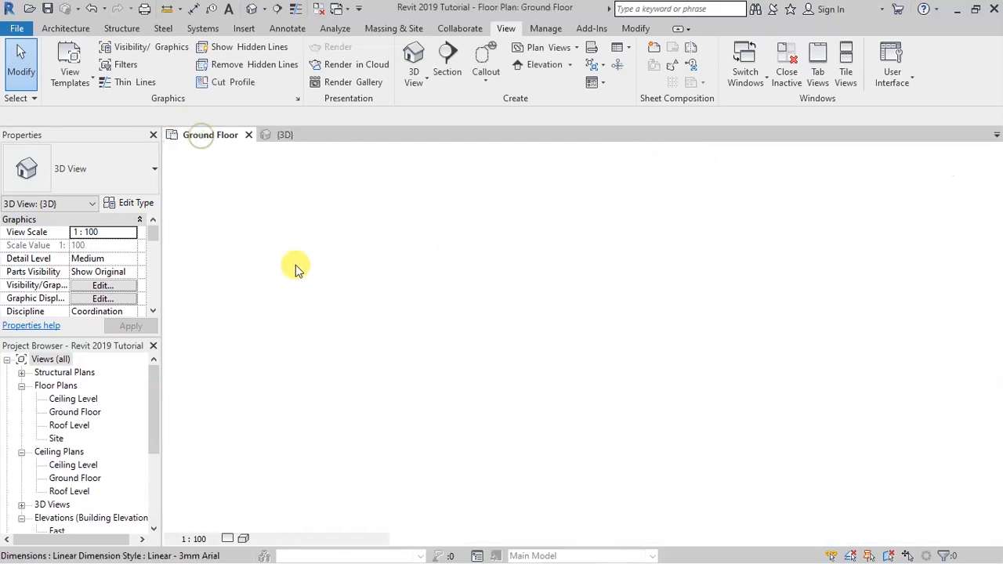
pyautogui.click(522, 223)
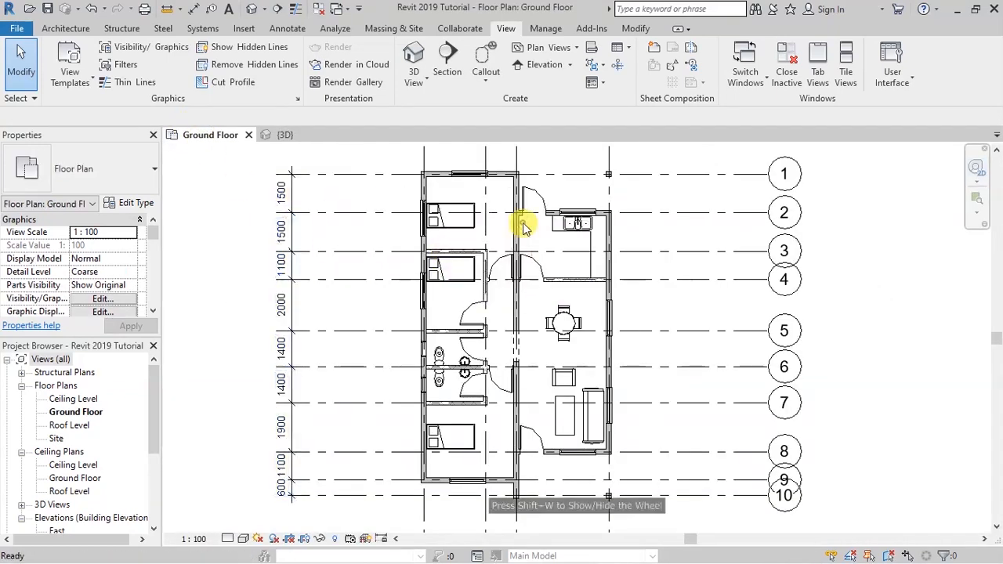
pyautogui.click(283, 135)
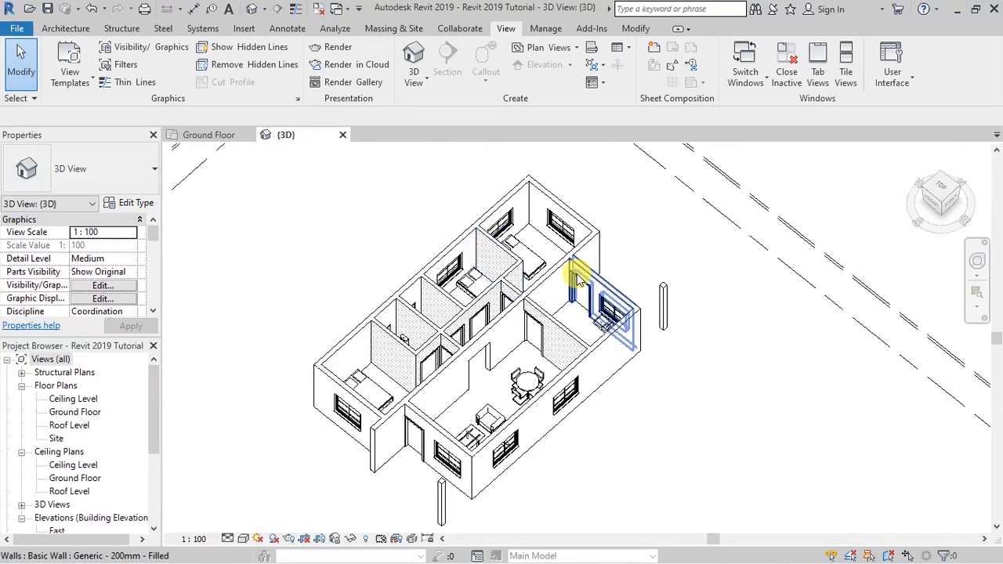
pyautogui.click(227, 138)
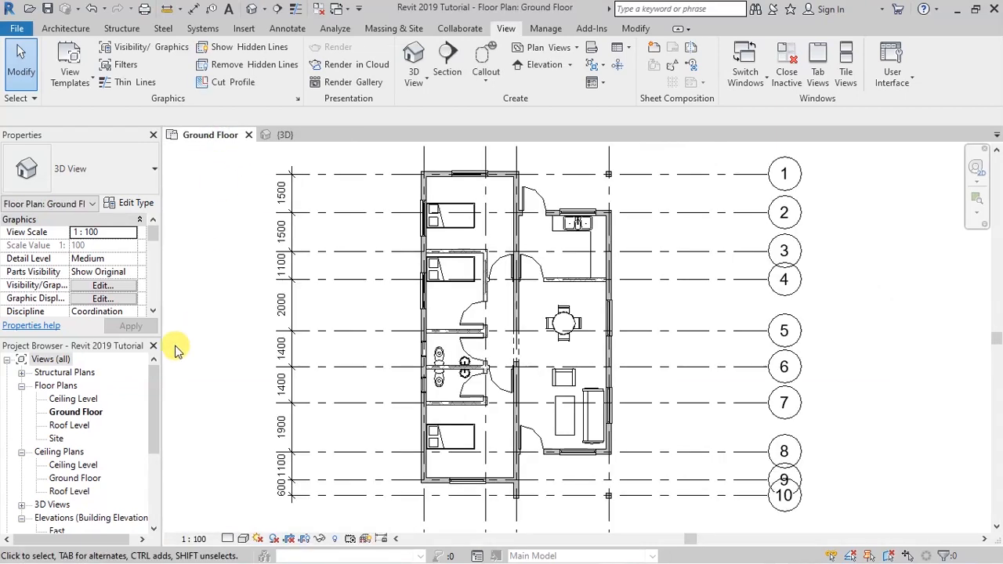
# Open the East building elevation and examine its windows, grids and levels.
pyautogui.scroll(-5, 123, 426)
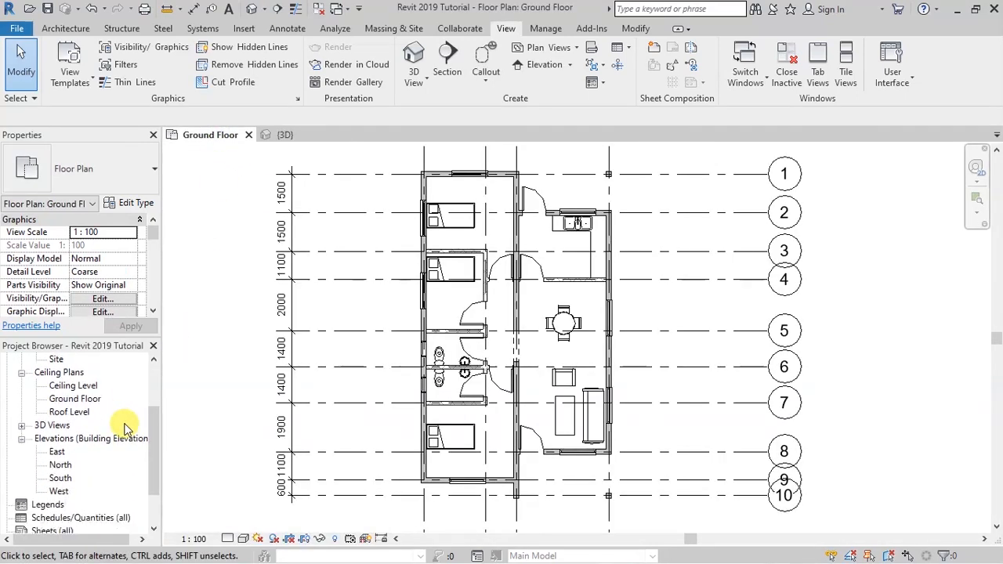
pyautogui.scroll(-1, 123, 426)
pyautogui.click(63, 444)
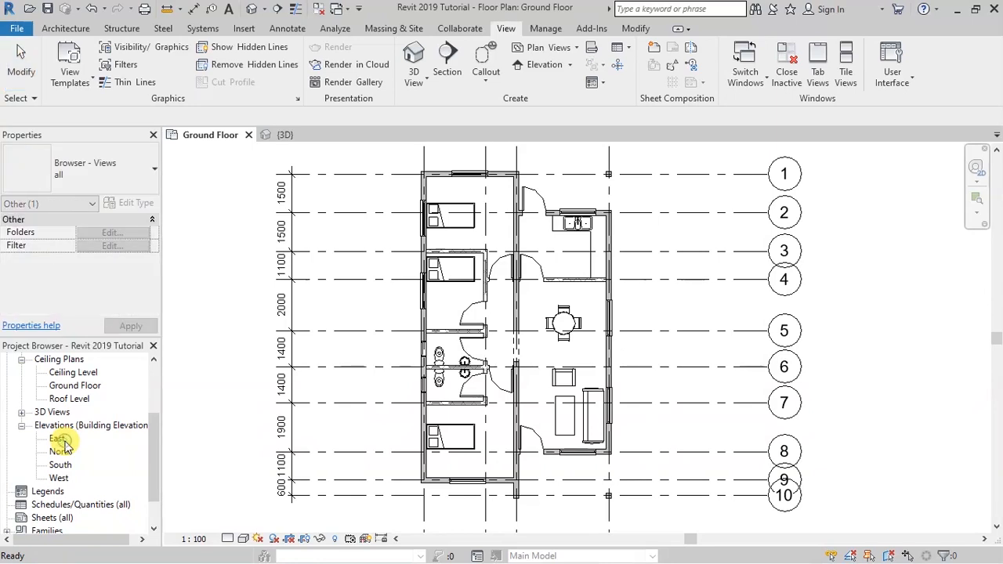
pyautogui.doubleClick(61, 441)
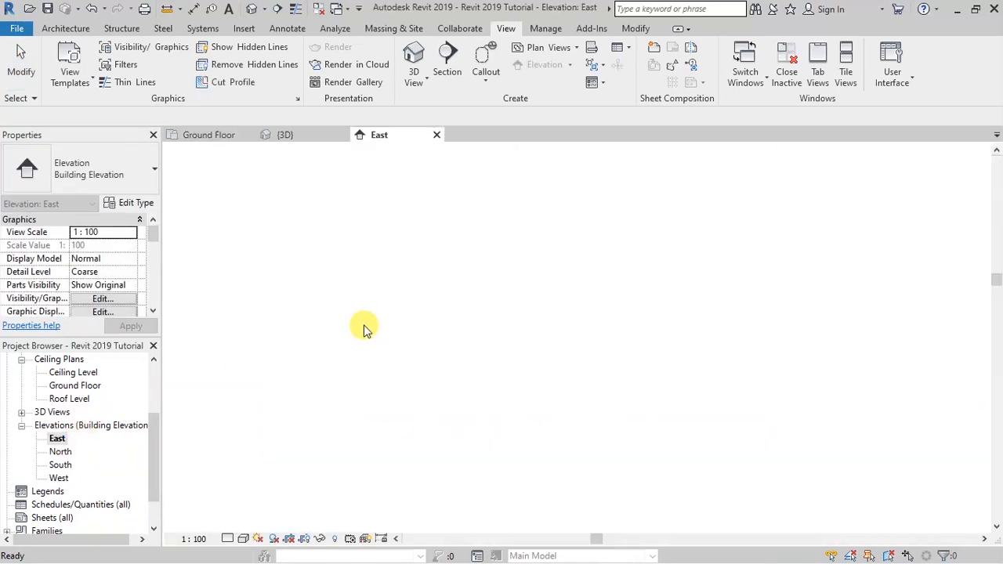
pyautogui.scroll(-2, 363, 297)
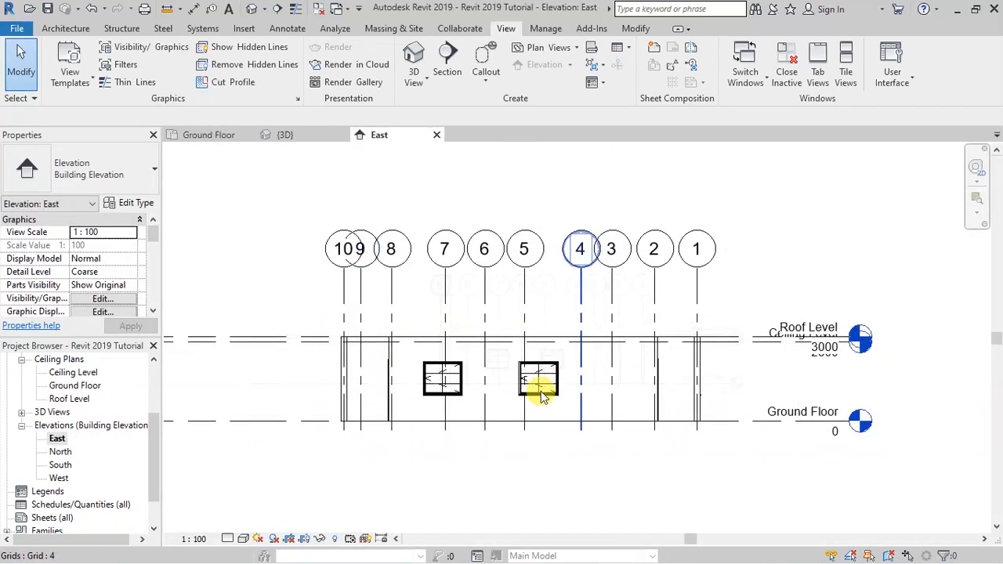
pyautogui.scroll(2, 517, 389)
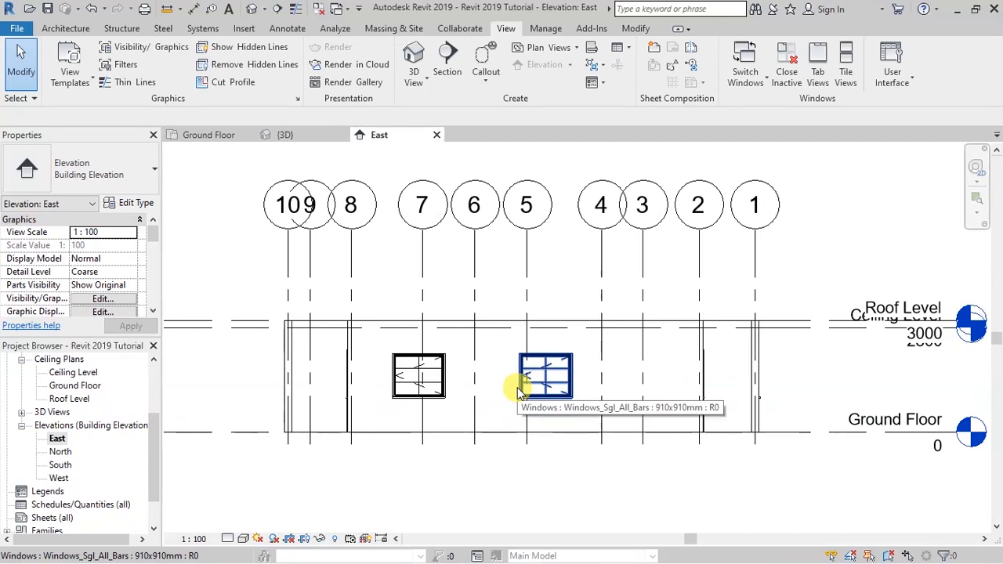
pyautogui.scroll(-1, 141, 439)
# Open the North and South building elevations and examine the doors and windows on each facade.
pyautogui.doubleClick(61, 412)
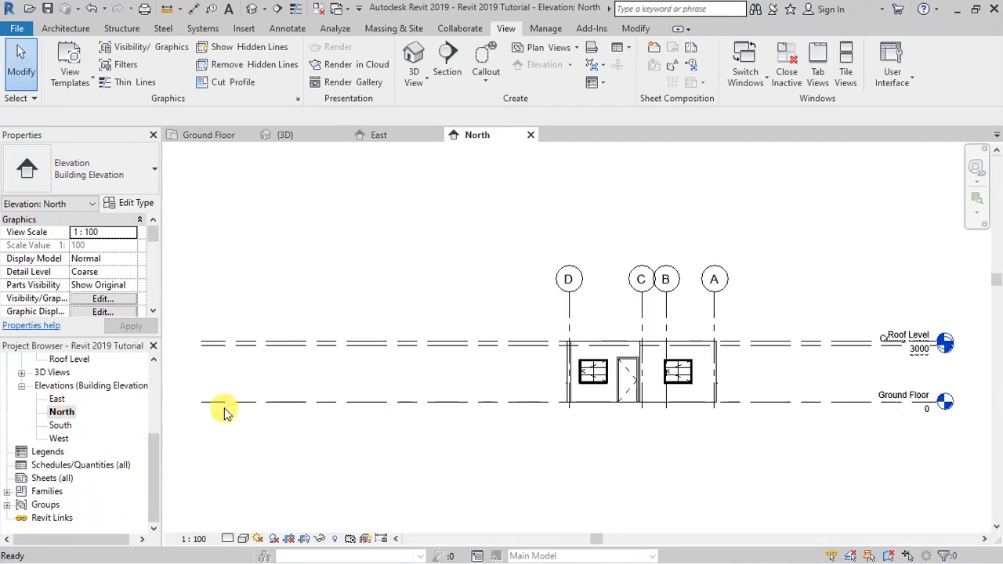
pyautogui.scroll(3, 701, 376)
pyautogui.scroll(1, 398, 328)
pyautogui.doubleClick(60, 426)
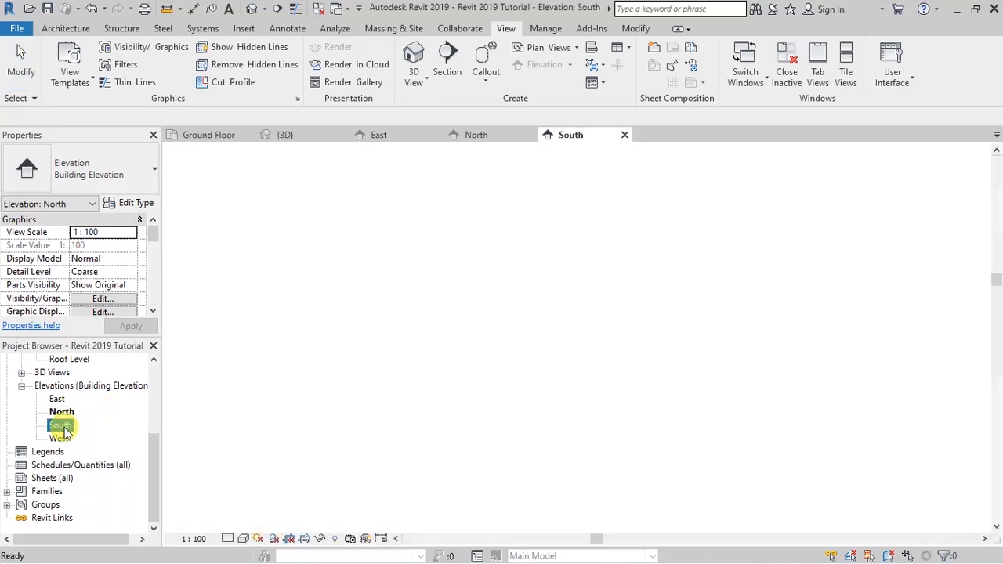
pyautogui.scroll(3, 470, 355)
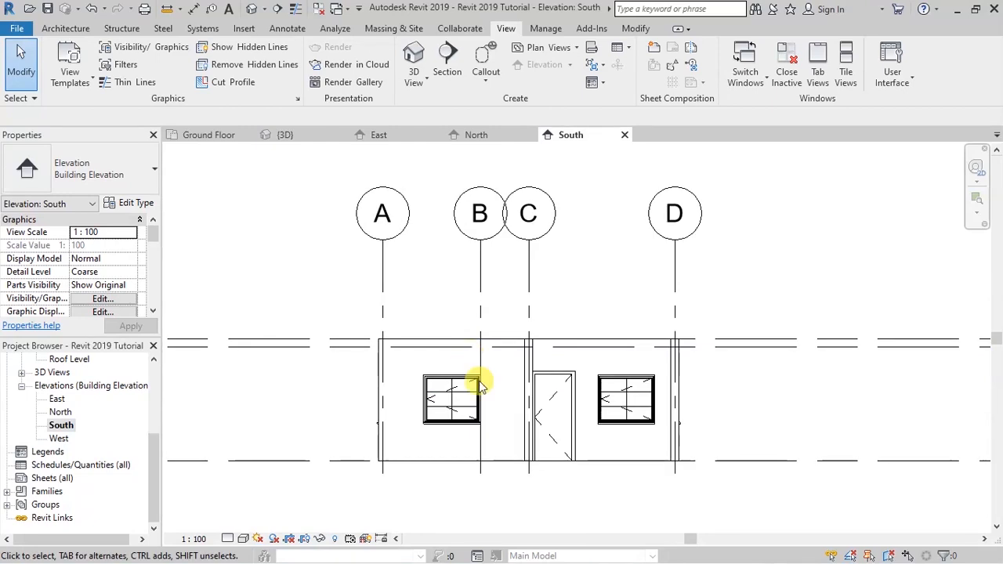
pyautogui.scroll(2, 487, 463)
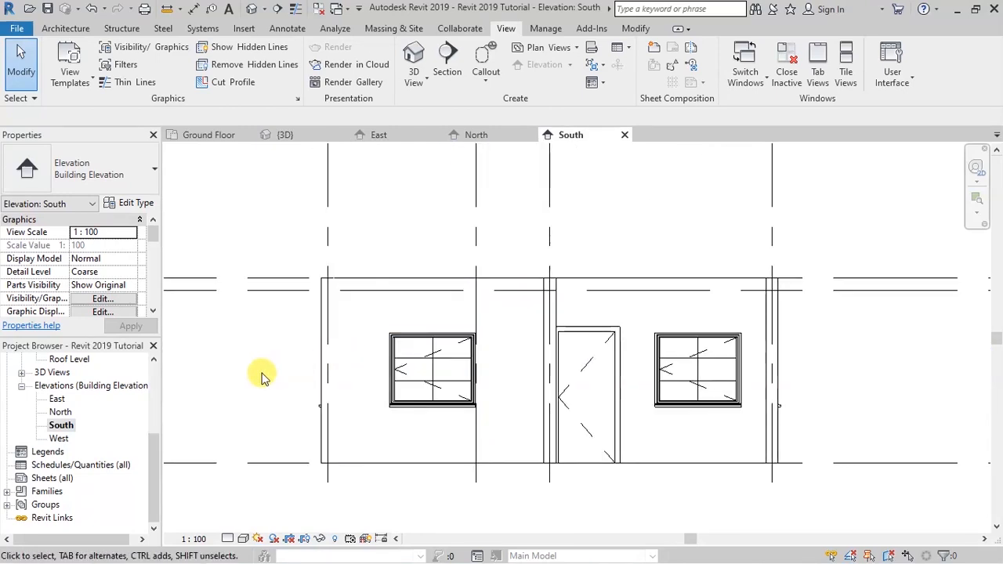
# Close the South, North and East elevation views.
pyautogui.click(624, 137)
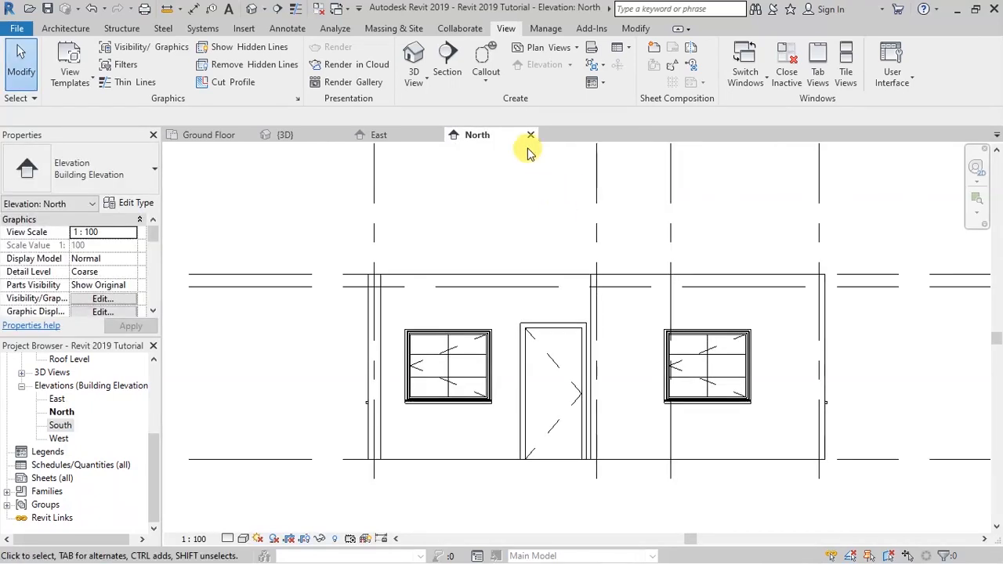
pyautogui.click(531, 137)
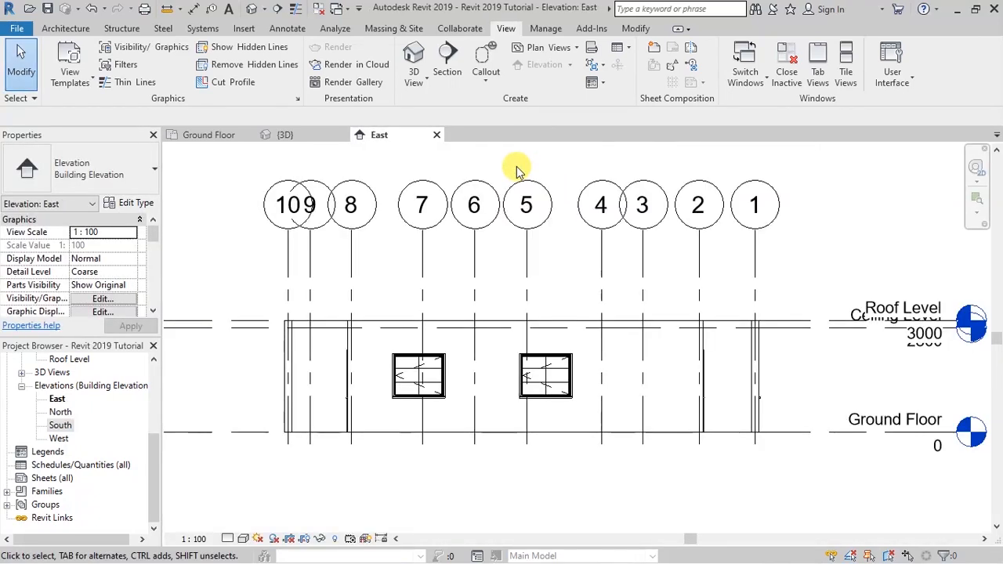
pyautogui.click(437, 137)
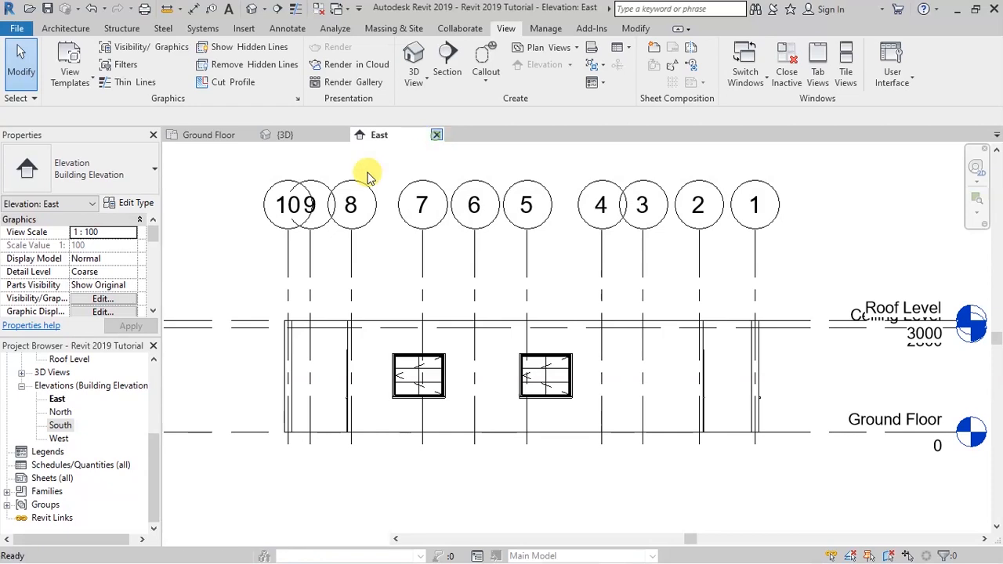
# Return to the 3D view and inspect the windows and furnished rooms up close.
pyautogui.click(286, 136)
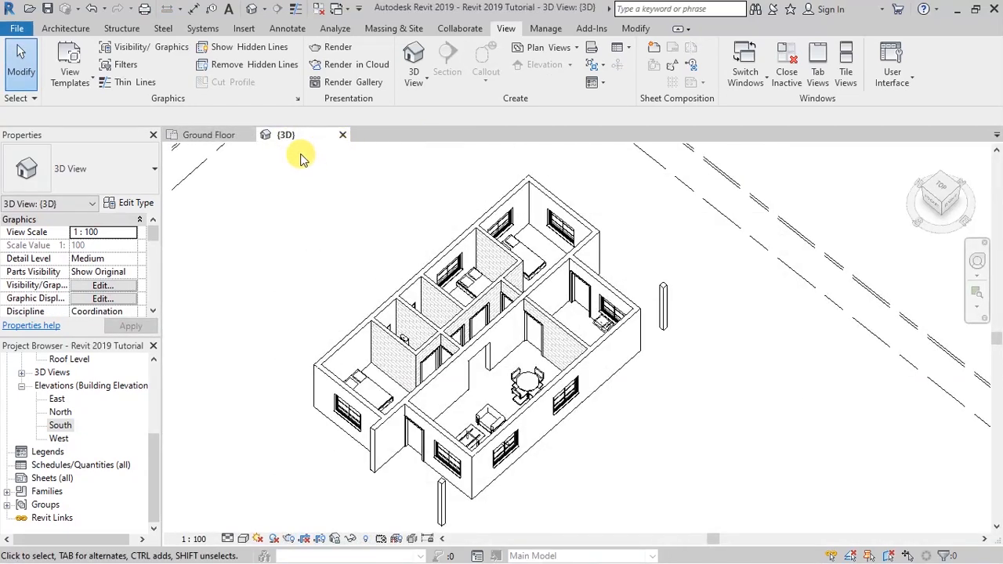
pyautogui.scroll(4, 353, 410)
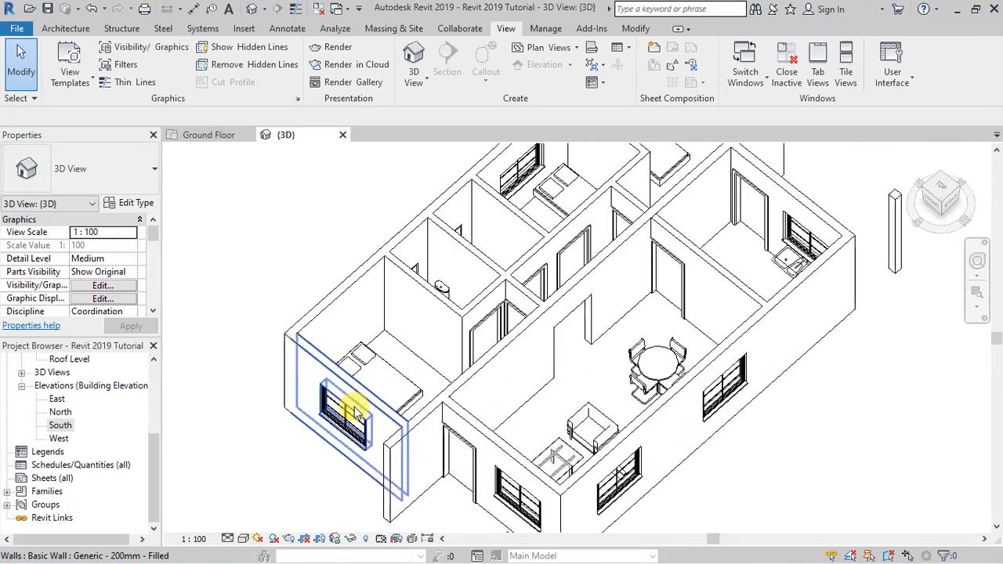
pyautogui.scroll(2, 353, 410)
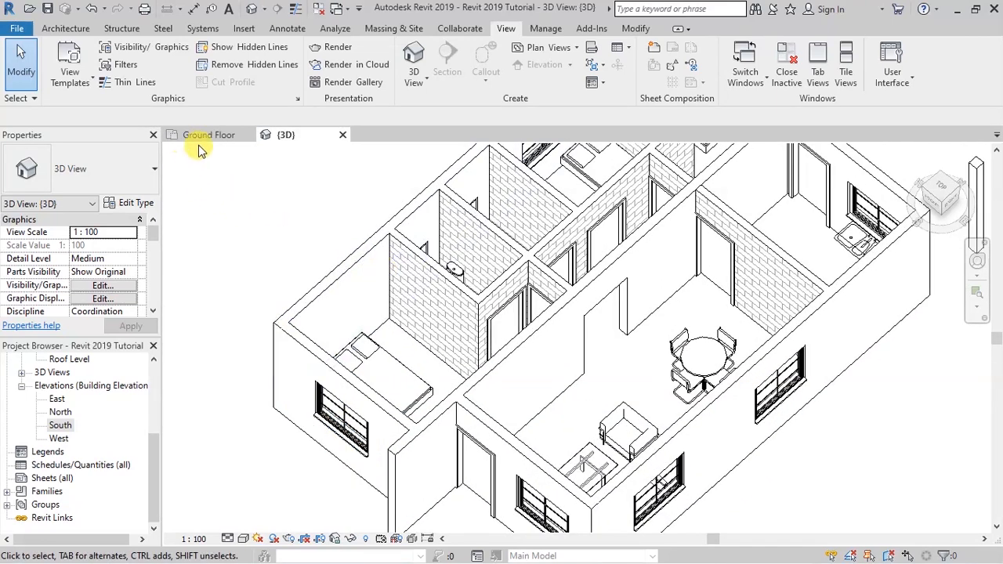
# Switch back to the Ground Floor plan view, where the room separation lines are drawn.
pyautogui.click(200, 138)
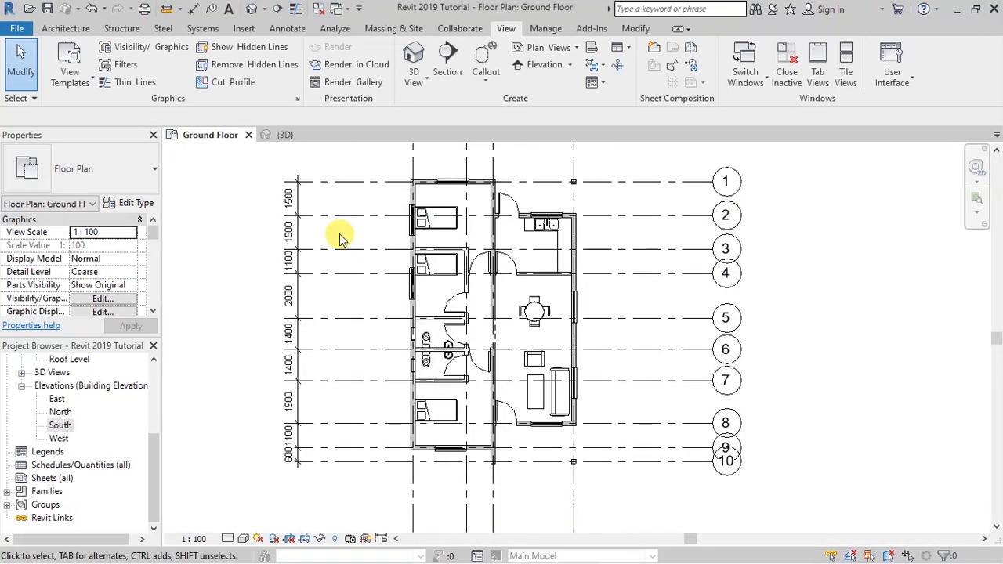
pyautogui.scroll(3, 438, 290)
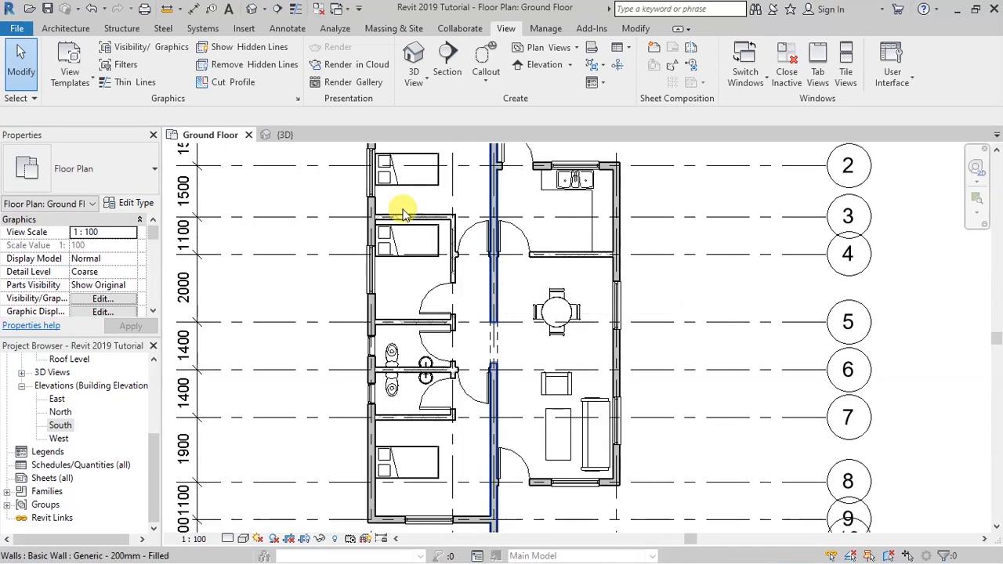
pyautogui.click(76, 34)
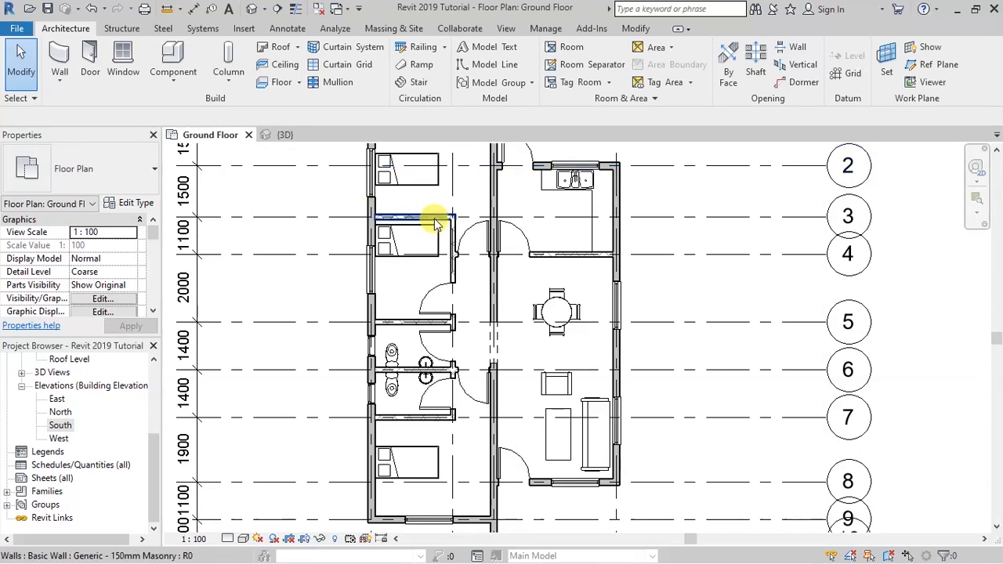
pyautogui.scroll(-2, 391, 227)
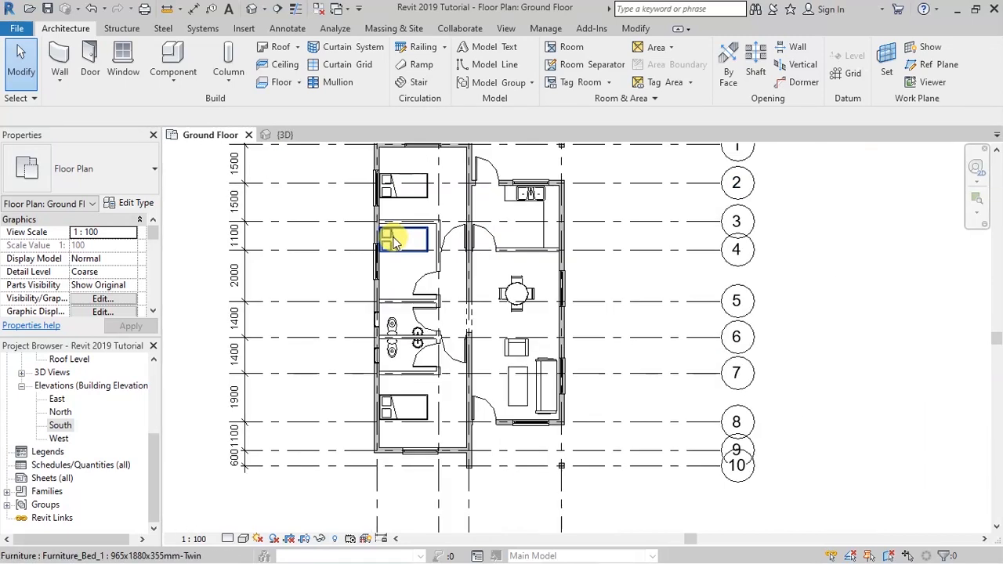
pyautogui.scroll(1, 539, 368)
pyautogui.scroll(2, 539, 368)
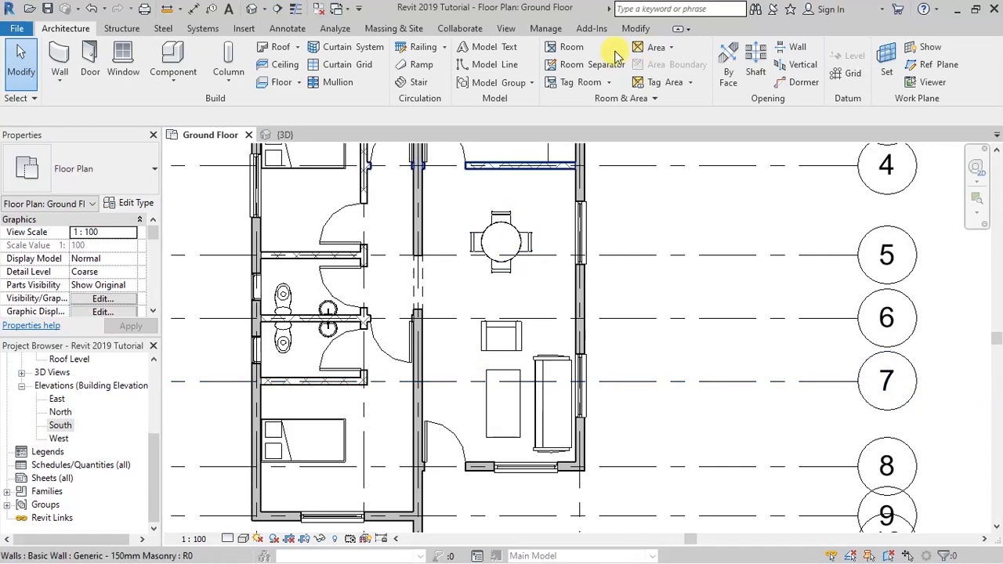
# Draw a 3400 mm room separation line along grid 6, from the central wall to the outer wall, dividing the dining and living areas.
pyautogui.click(570, 67)
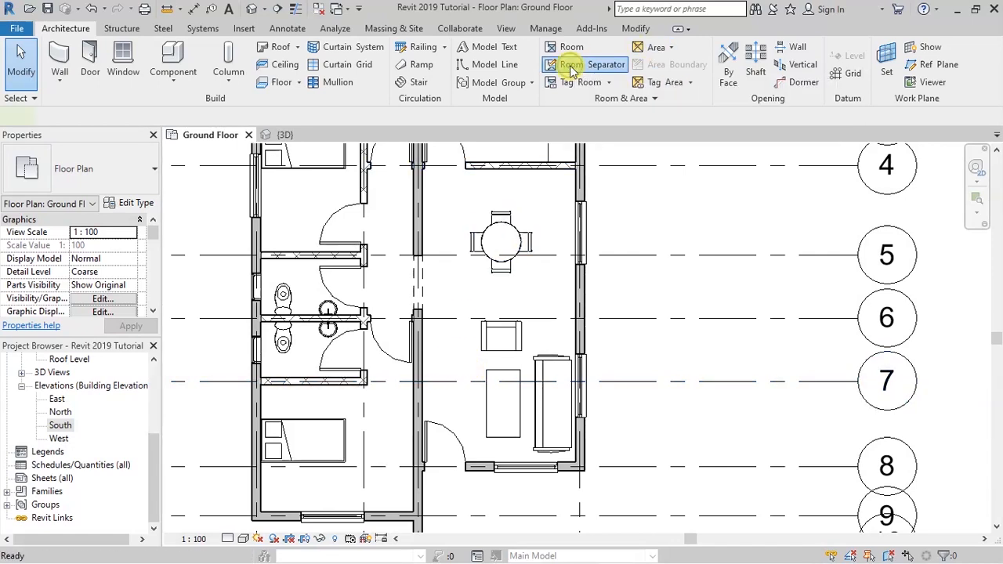
pyautogui.scroll(2, 418, 312)
pyautogui.scroll(2, 418, 312)
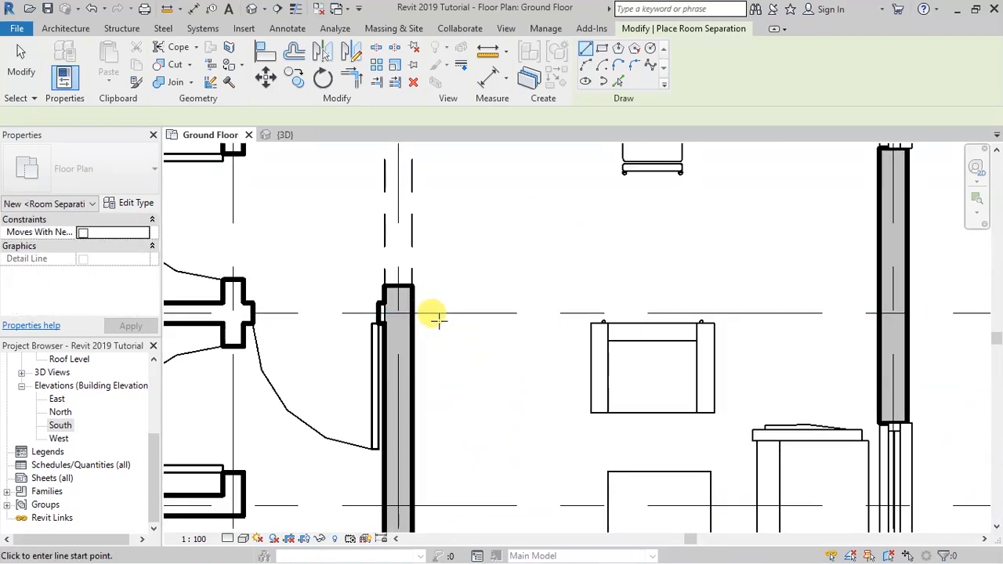
pyautogui.click(399, 294)
pyautogui.scroll(-2, 374, 309)
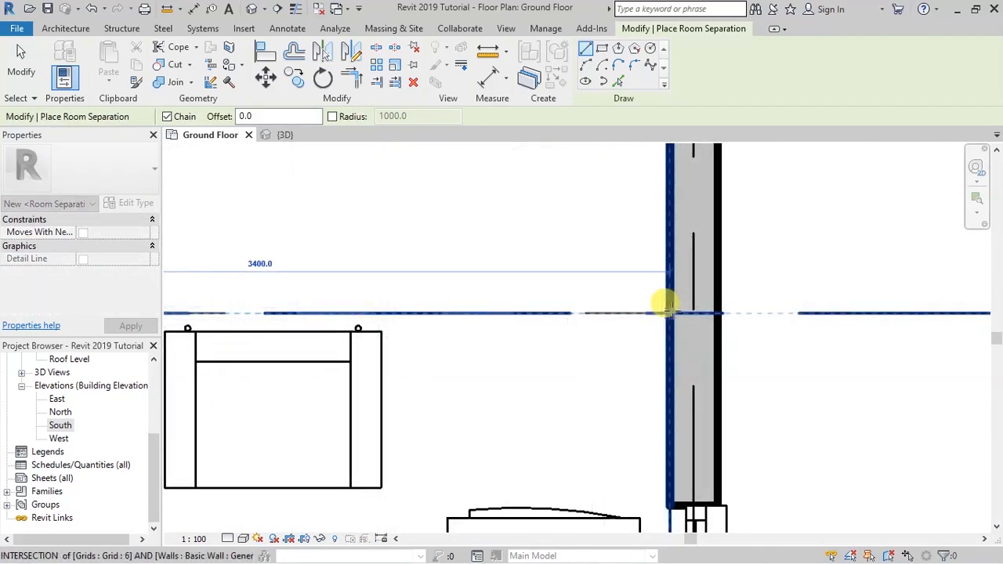
pyautogui.click(670, 312)
pyautogui.press('Escape')
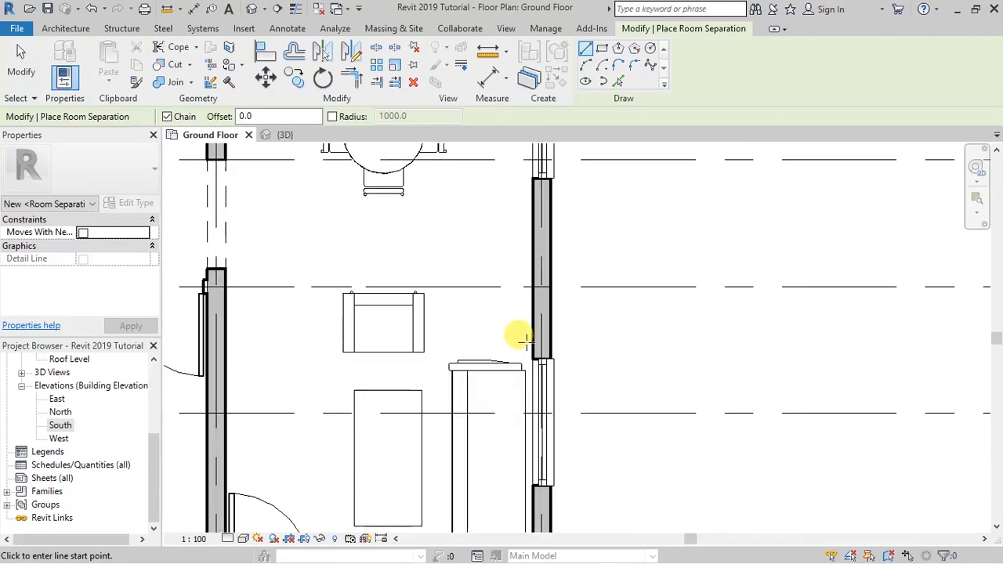
# Enclose the porch between grids 8 and 10 with room separation lines from the wall end to the column and from the column to the house corner.
pyautogui.scroll(-8, 526, 342)
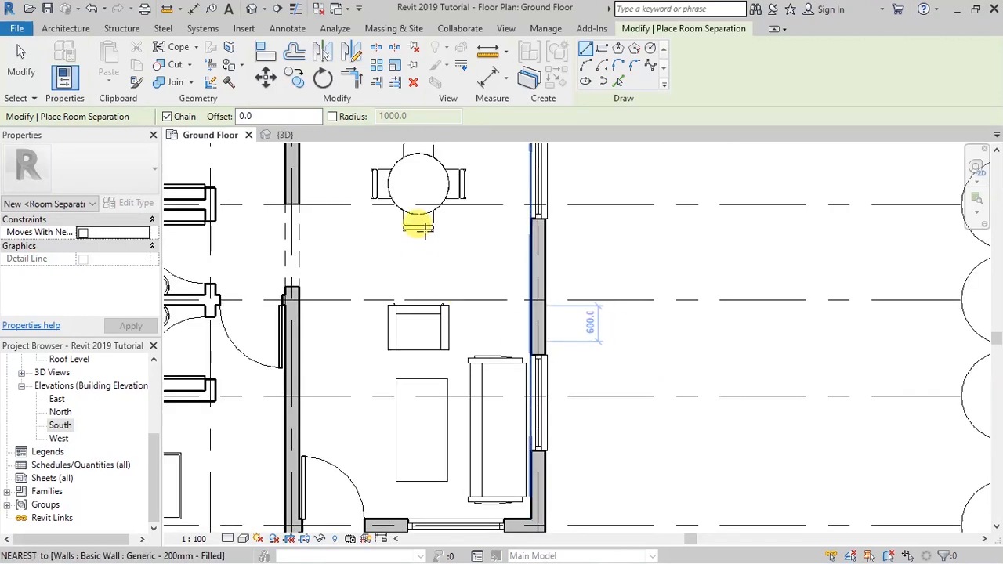
pyautogui.scroll(1, 458, 348)
pyautogui.scroll(5, 413, 359)
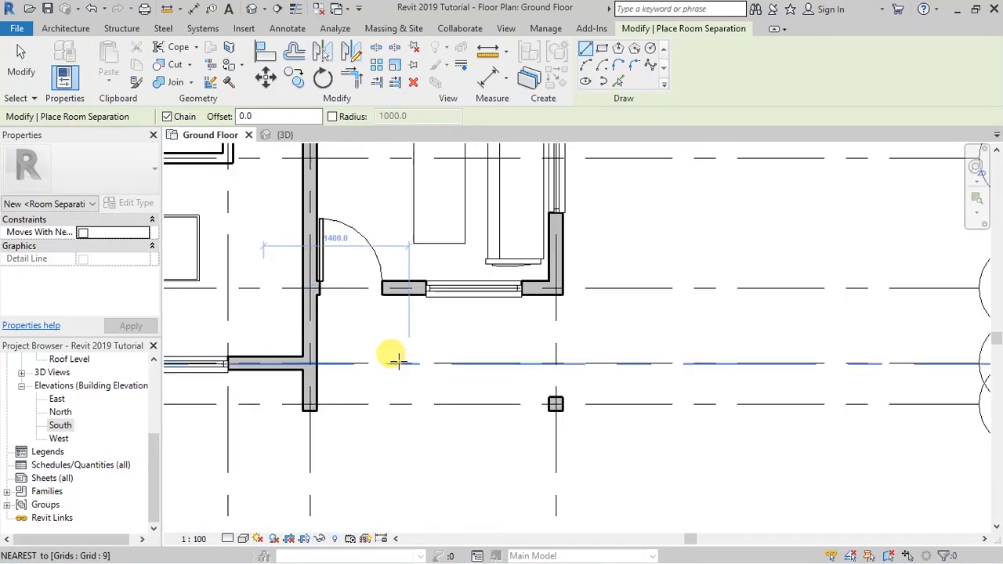
pyautogui.click(271, 435)
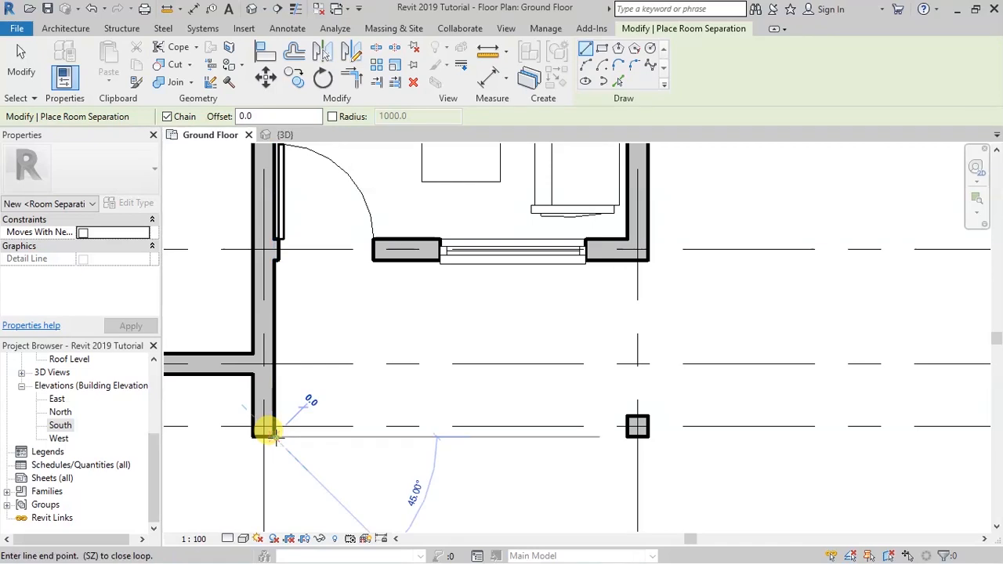
pyautogui.click(627, 436)
pyautogui.press('Escape')
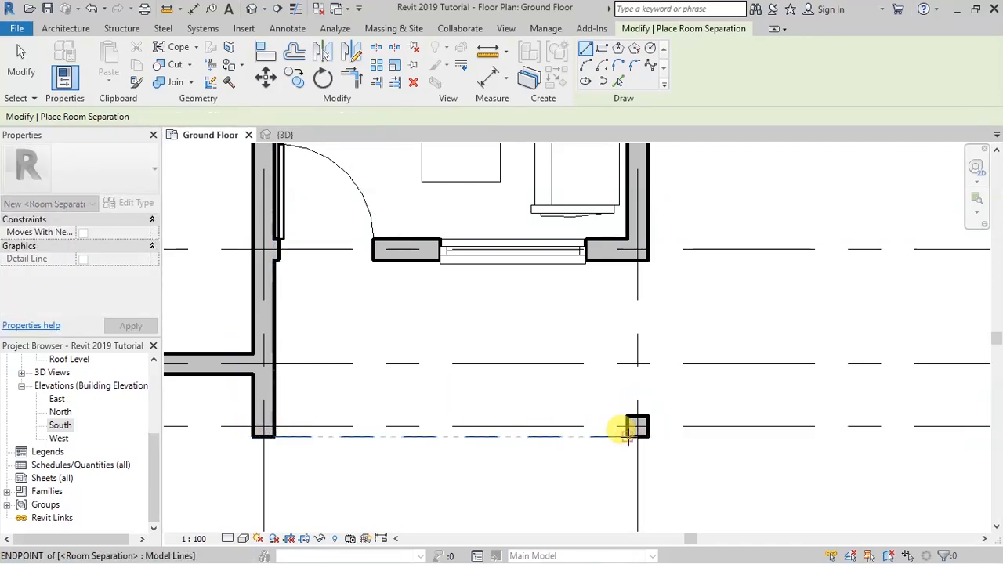
pyautogui.click(648, 416)
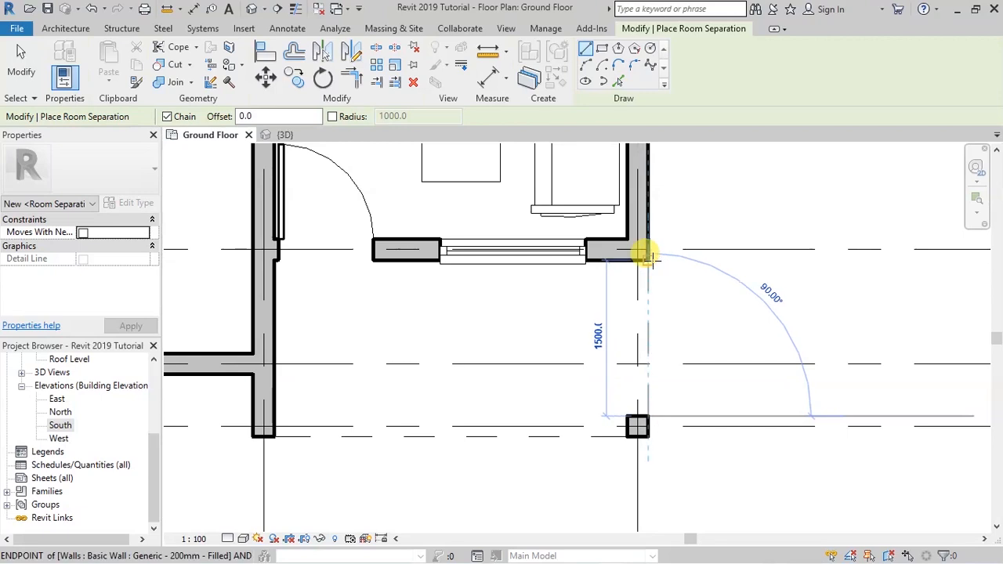
pyautogui.click(647, 255)
pyautogui.press('Escape')
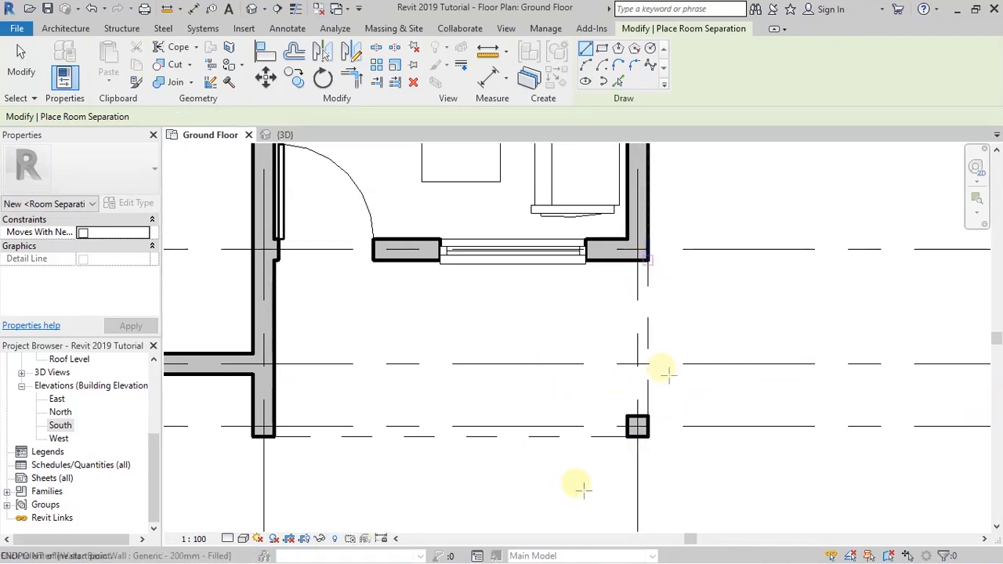
# Enclose the kitchen porch with room separation lines from the kitchen's outer corner to the column on grid 1 and across to the bedroom wall.
pyautogui.scroll(-5, 564, 480)
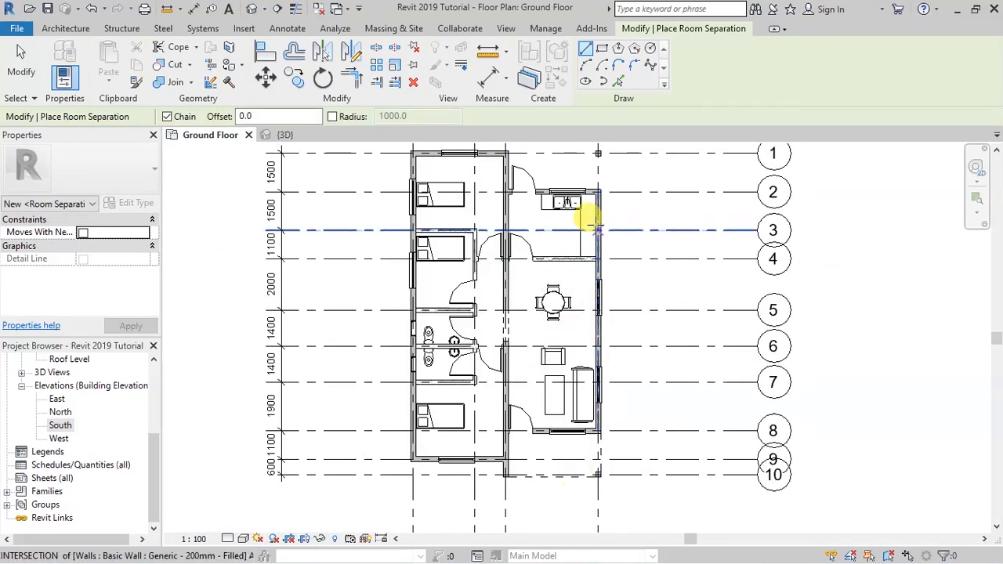
pyautogui.scroll(-2, 530, 332)
pyautogui.scroll(6, 574, 206)
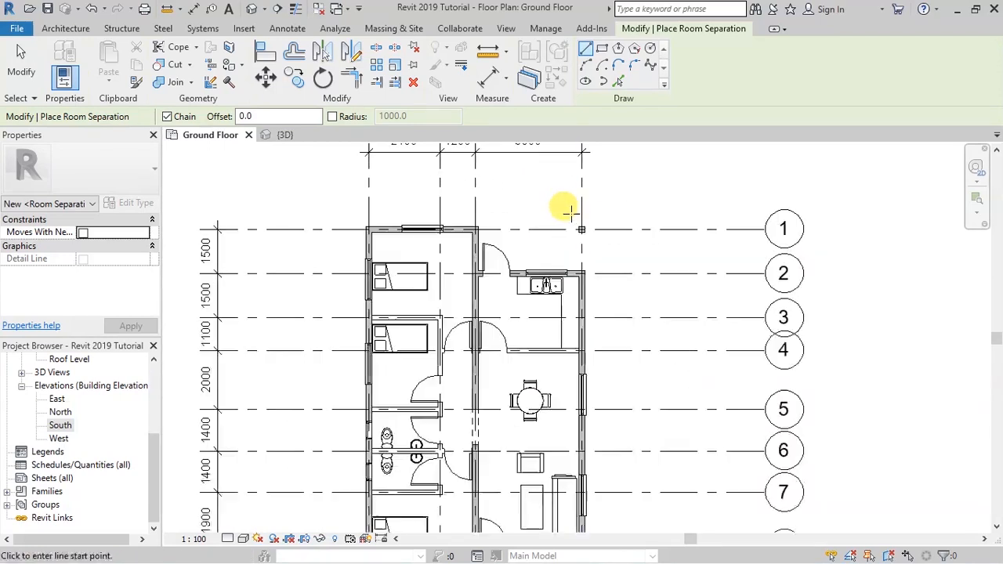
pyautogui.scroll(-2, 583, 249)
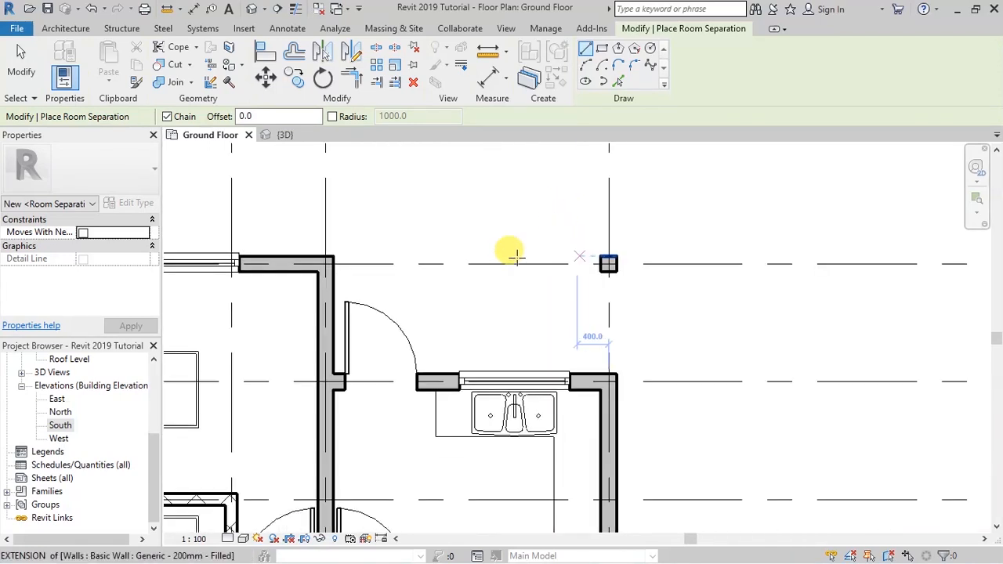
pyautogui.click(615, 372)
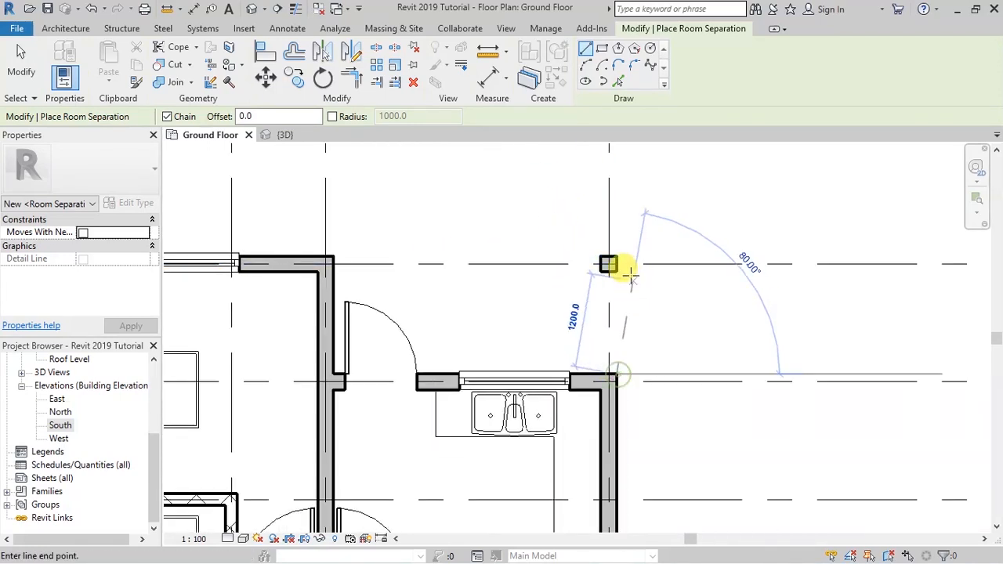
pyautogui.click(609, 264)
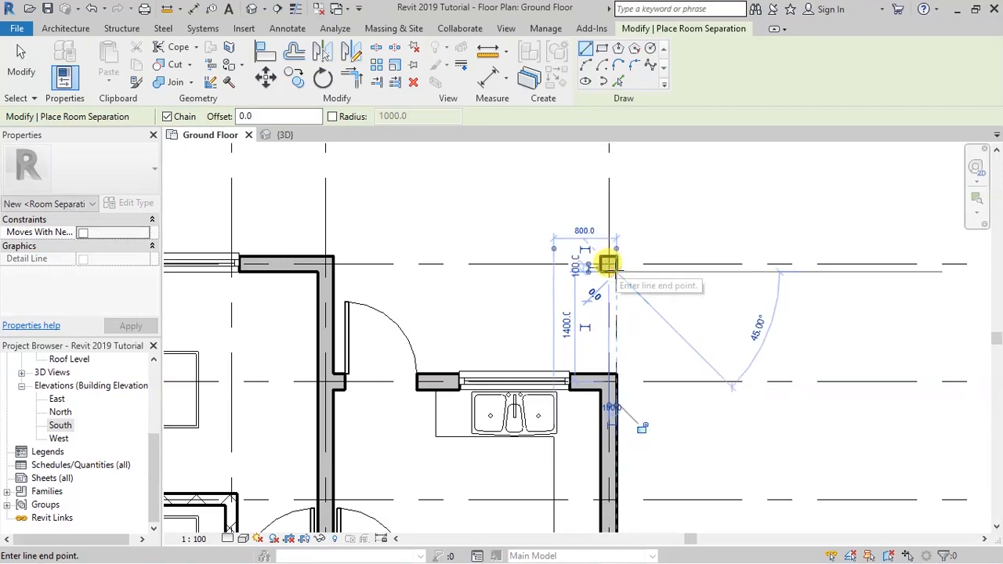
pyautogui.press('Escape')
pyautogui.press('Escape')
pyautogui.click(598, 259)
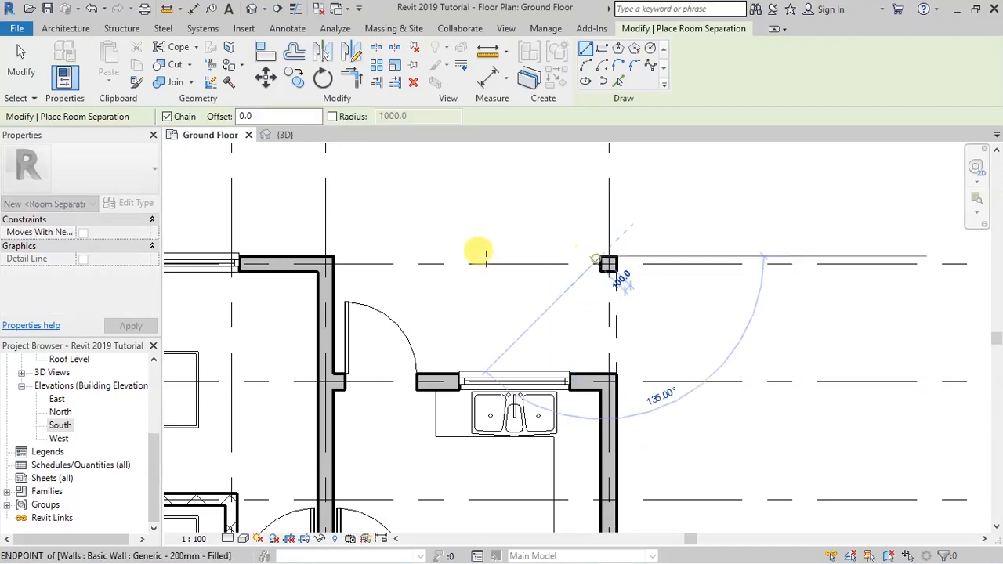
pyautogui.click(332, 251)
pyautogui.press('Escape')
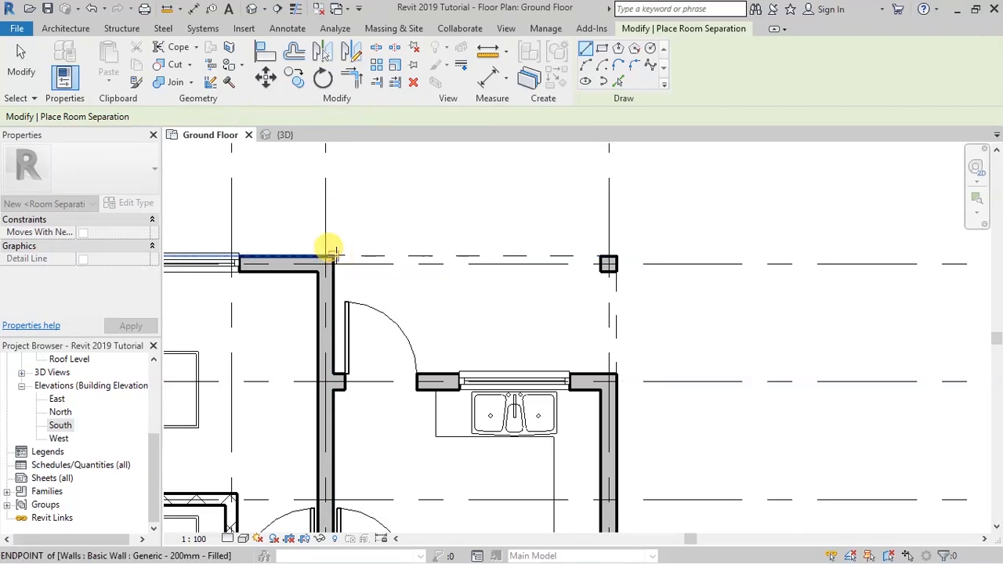
# Place a tagged room in the bedroom between grids 1 and 4.
pyautogui.scroll(-2, 541, 206)
pyautogui.scroll(-3, 552, 207)
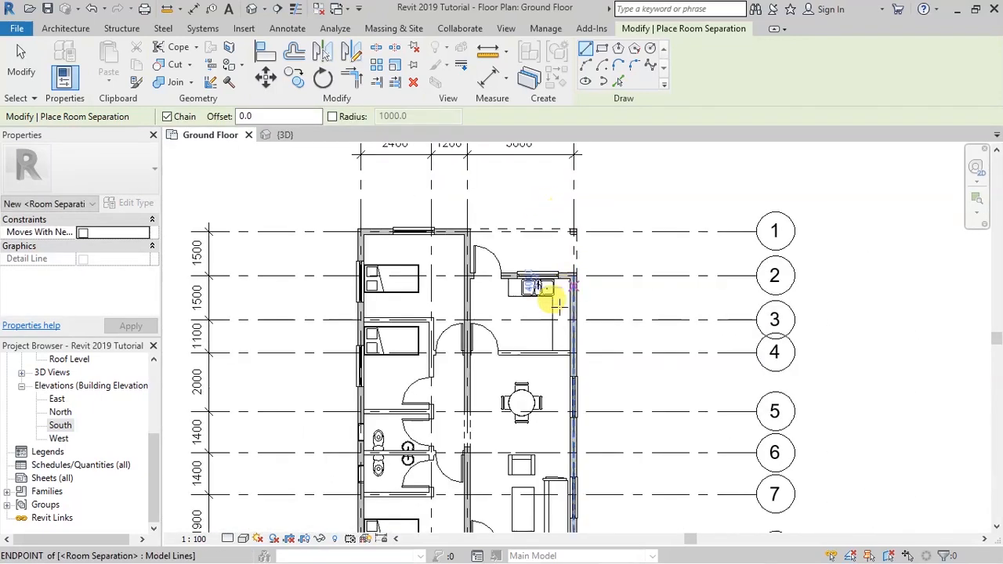
pyautogui.scroll(-1, 470, 233)
pyautogui.scroll(2, 458, 249)
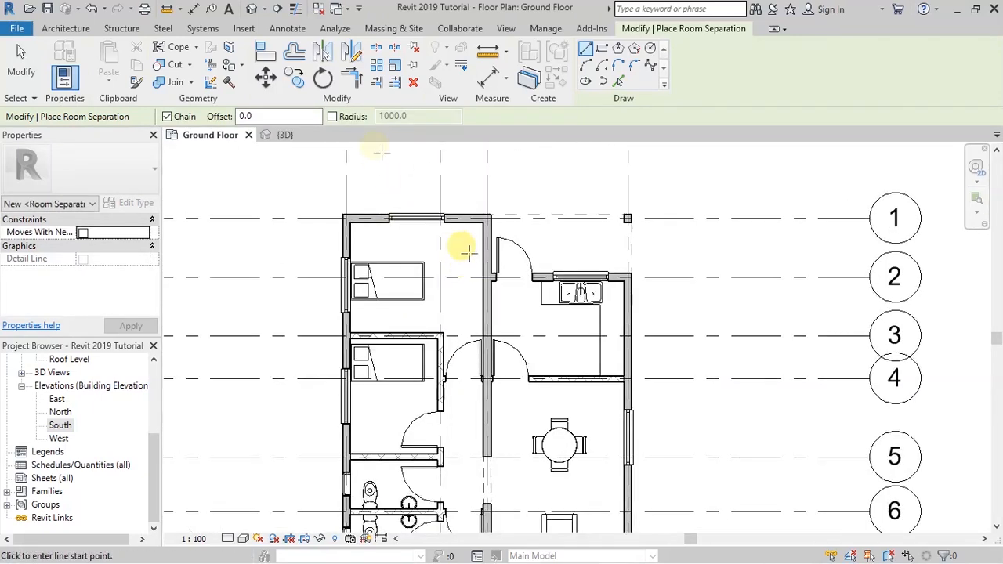
pyautogui.click(64, 30)
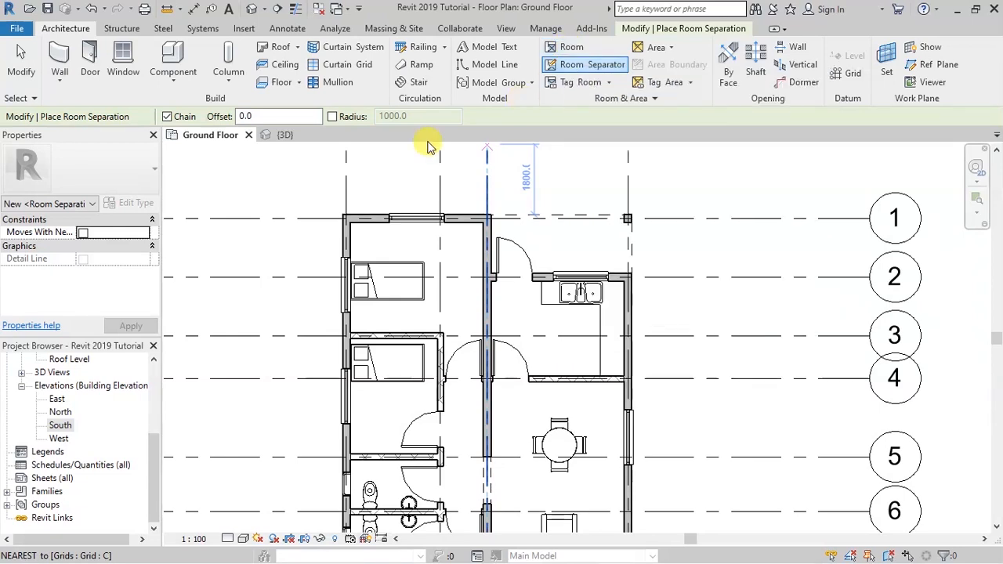
pyautogui.click(561, 48)
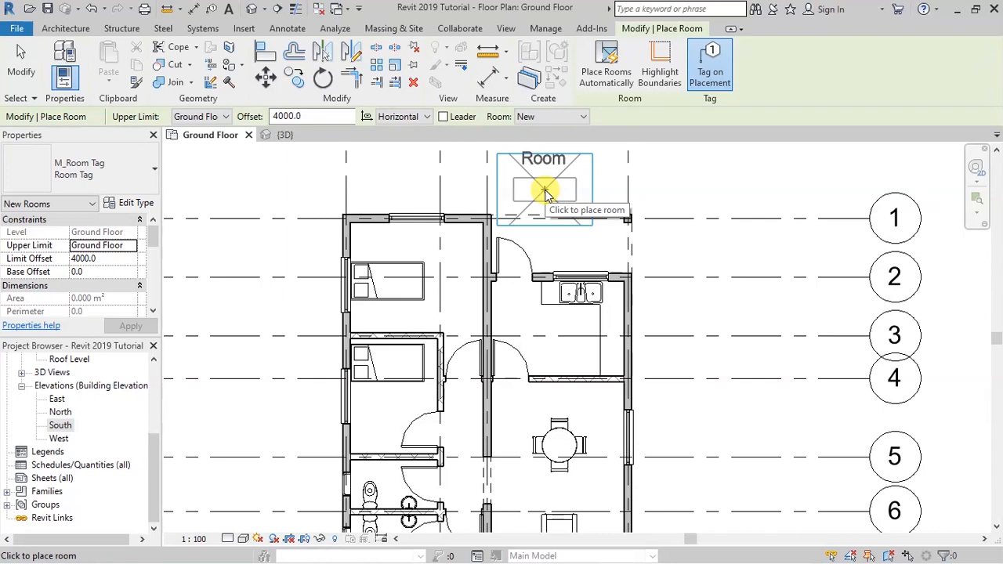
pyautogui.scroll(-2, 464, 176)
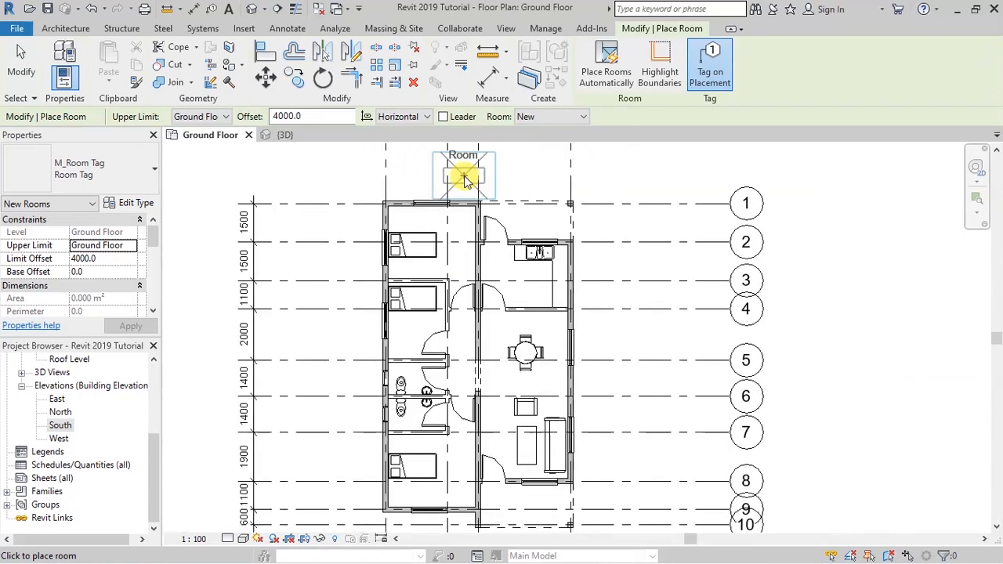
pyautogui.scroll(2, 421, 224)
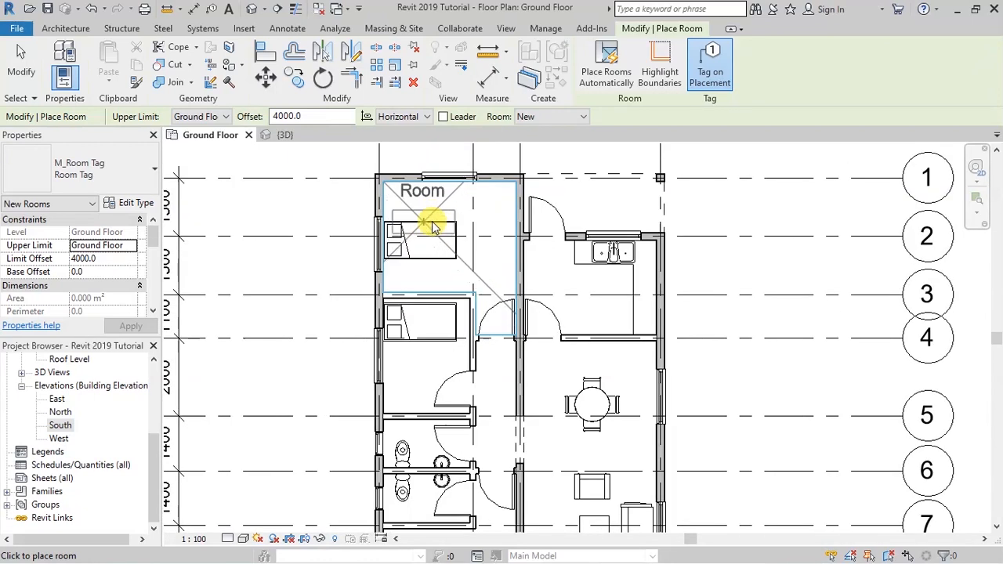
pyautogui.scroll(3, 431, 223)
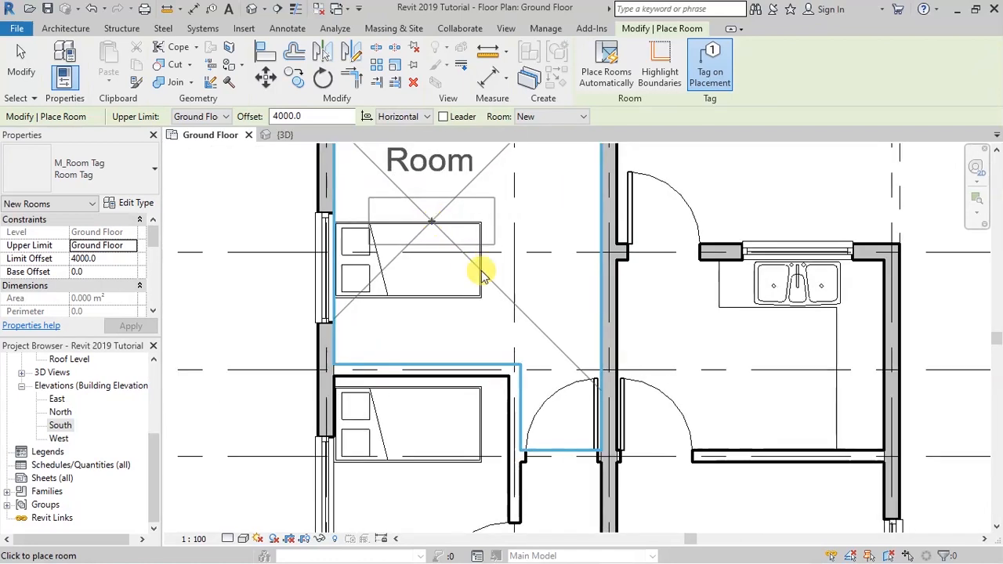
pyautogui.scroll(-2, 470, 270)
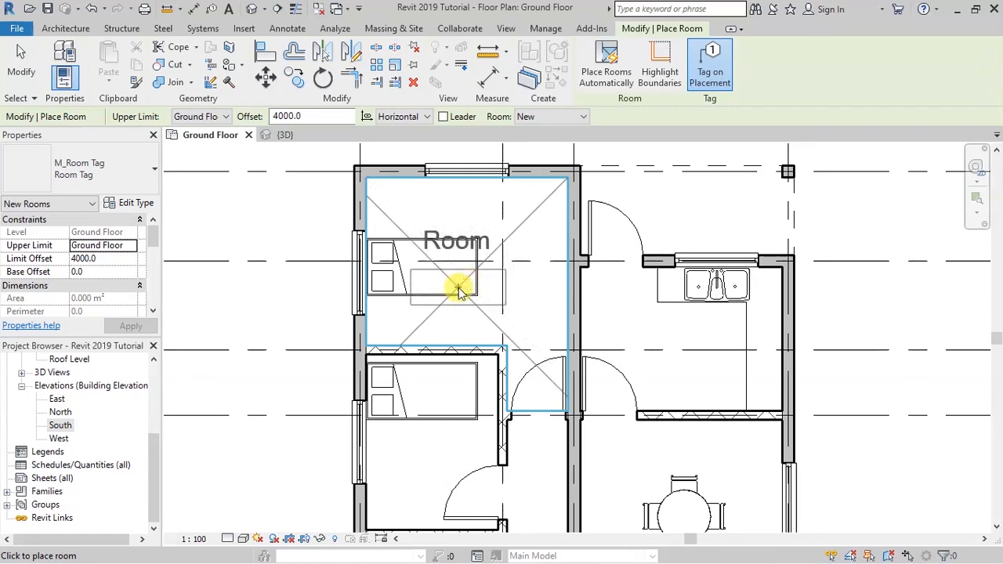
pyautogui.click(461, 286)
# Place tagged rooms in the bedroom between grids 3 and 5 and in the two bathrooms between grids 5 and 7.
pyautogui.scroll(-2, 352, 207)
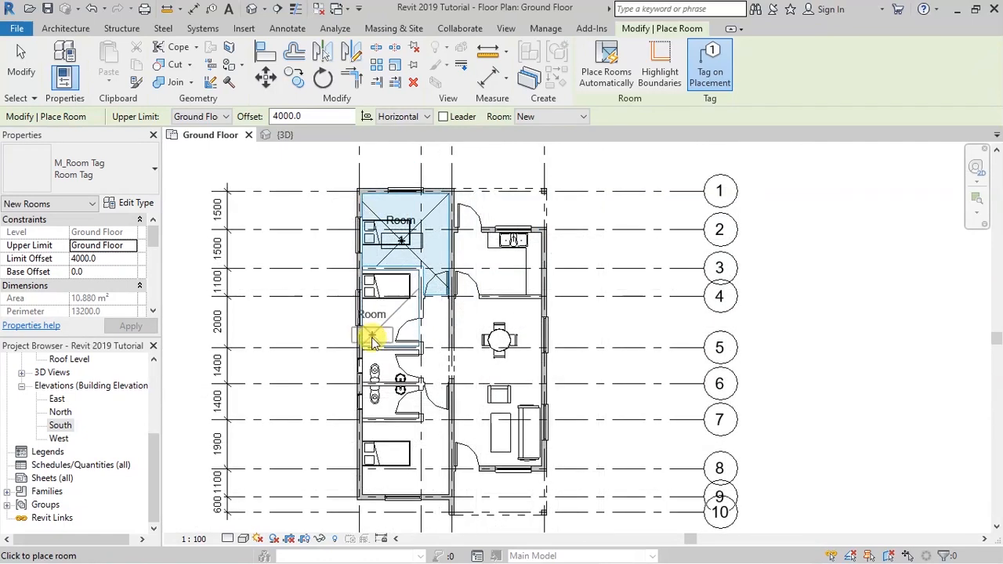
pyautogui.scroll(2, 374, 335)
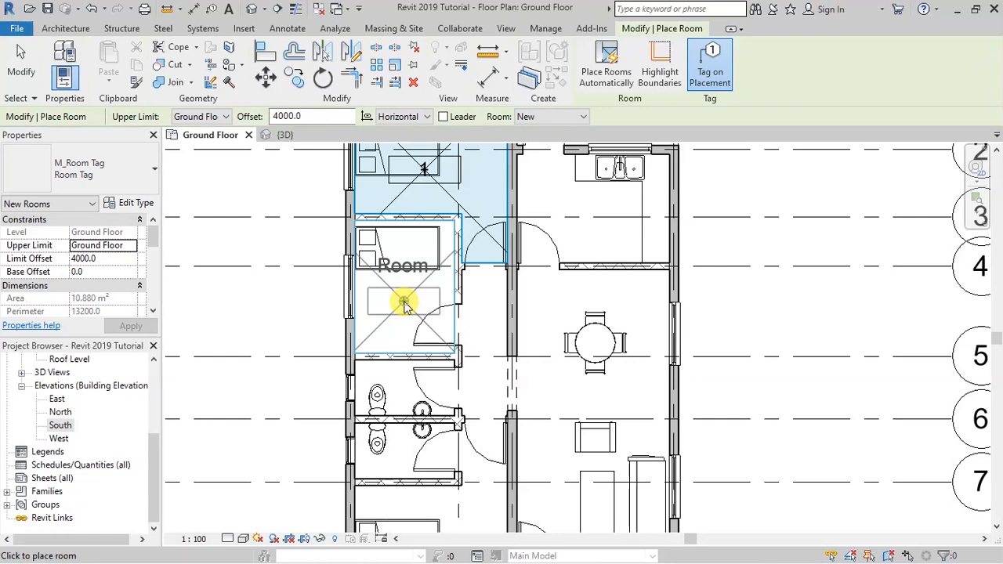
pyautogui.click(403, 306)
pyautogui.scroll(-2, 380, 291)
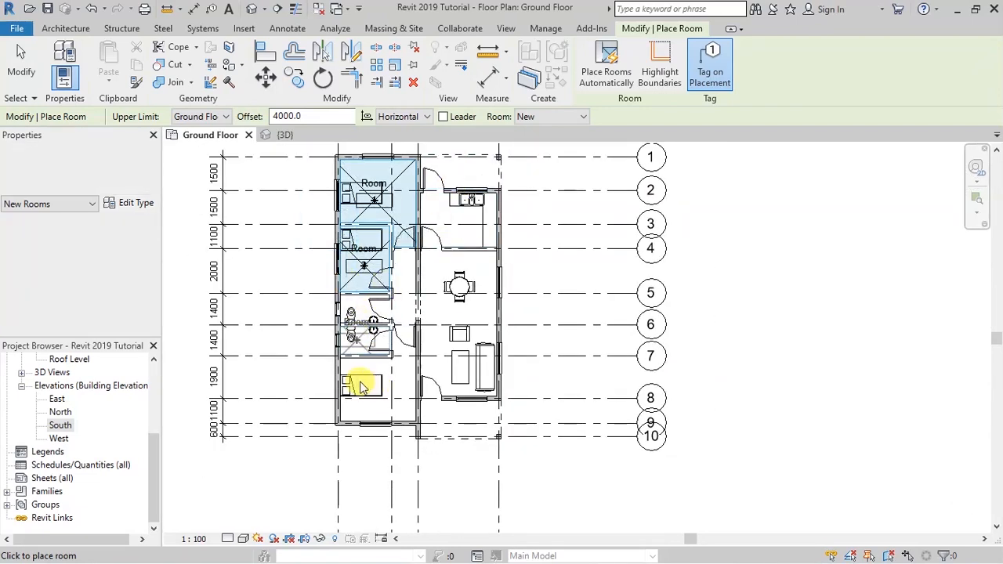
pyautogui.scroll(3, 359, 387)
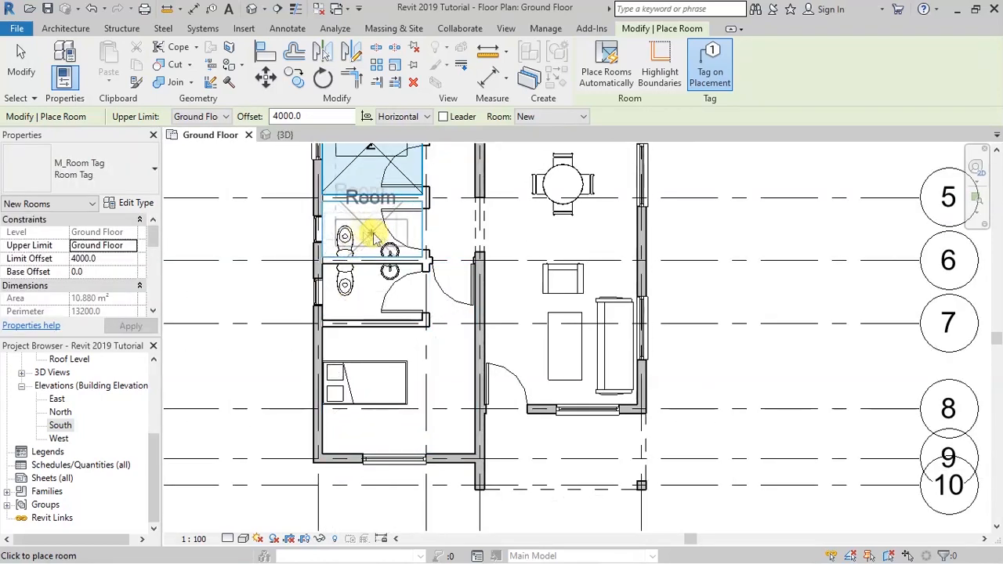
pyautogui.click(371, 304)
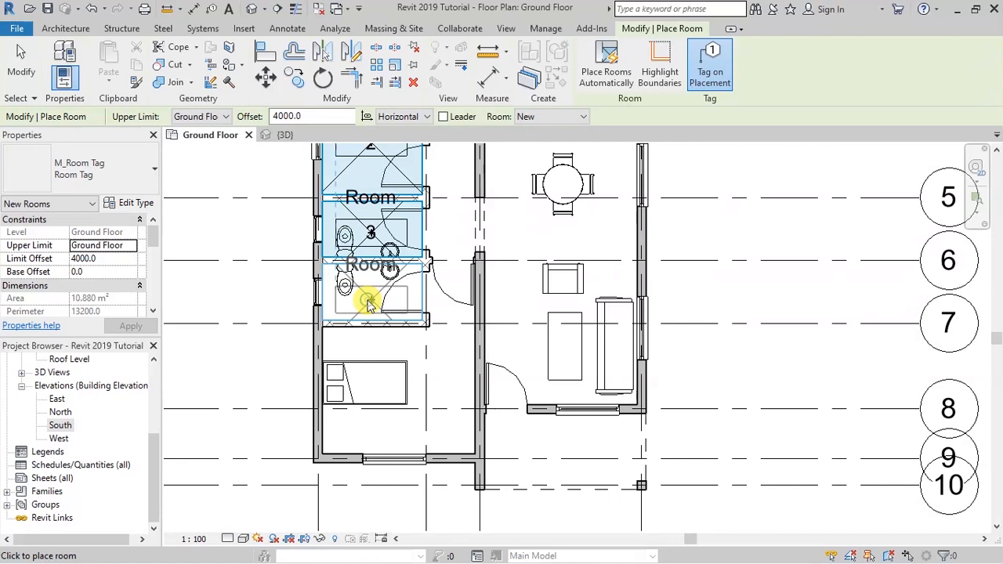
# Place tagged rooms in the bathroom between grids 6 and 7, the bedroom between grids 7 and 9, and the hallway.
pyautogui.click(371, 304)
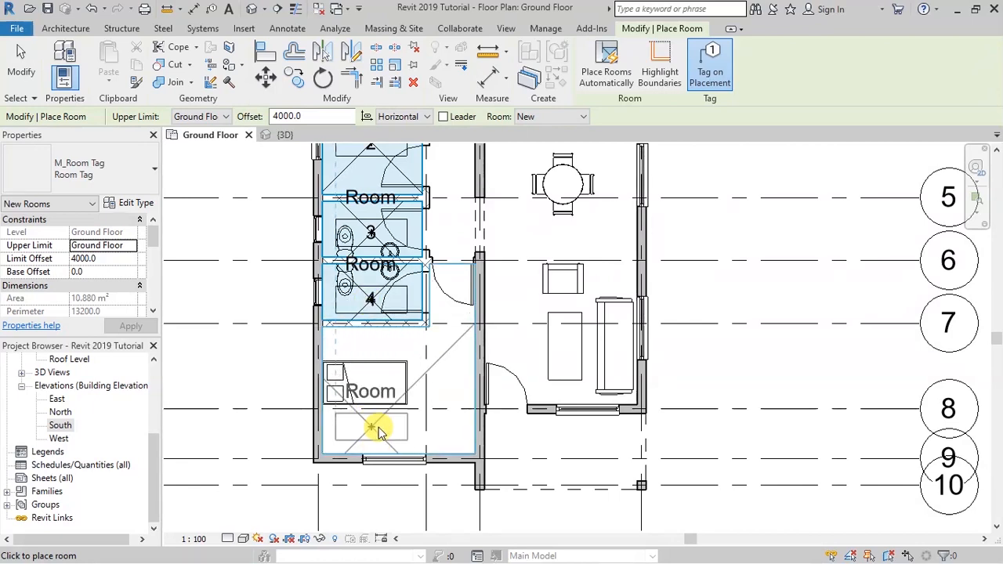
pyautogui.scroll(1, 376, 426)
pyautogui.scroll(3, 404, 380)
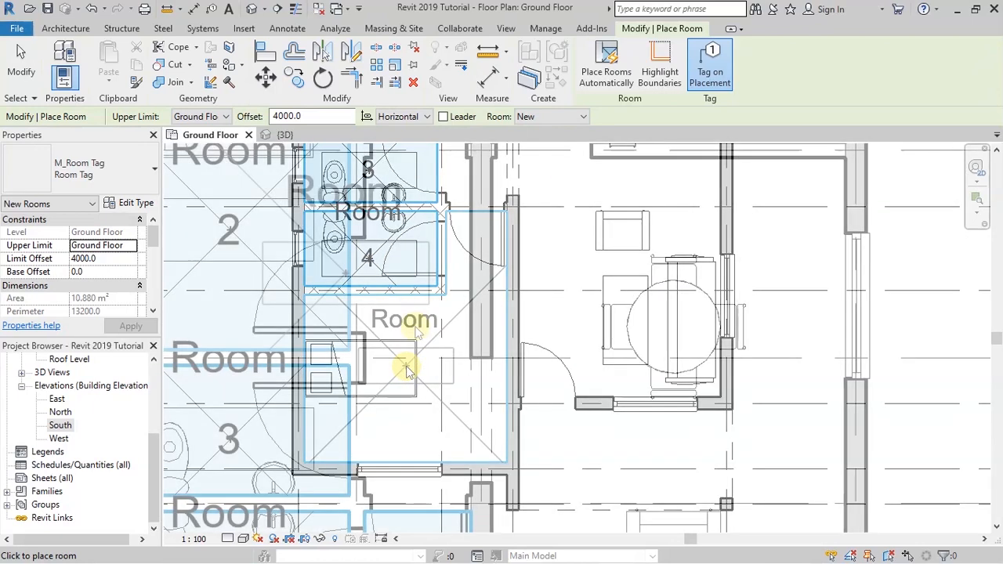
pyautogui.click(459, 335)
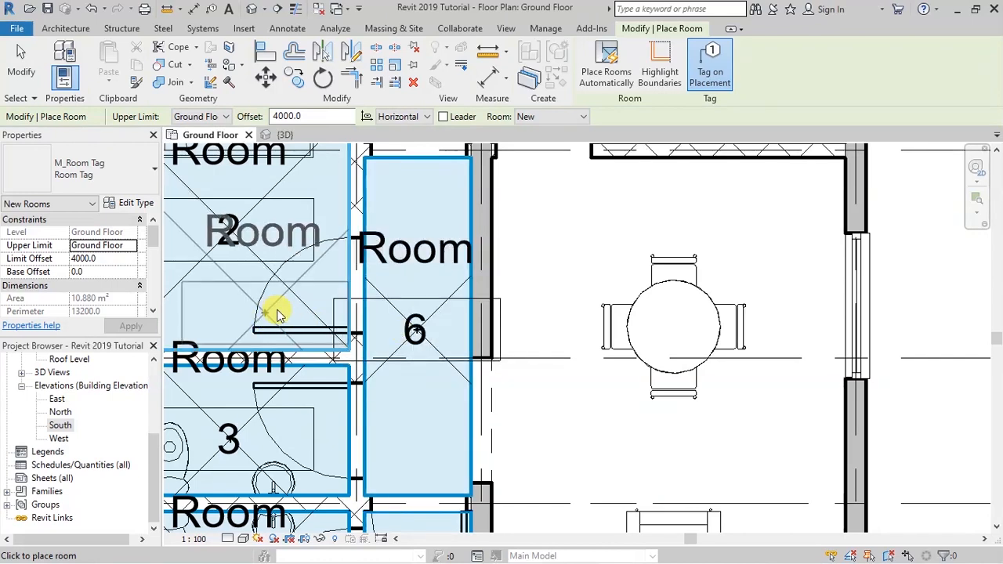
# Place a tagged room in the kitchen porch between grids 1 and 2.
pyautogui.scroll(-3, 276, 315)
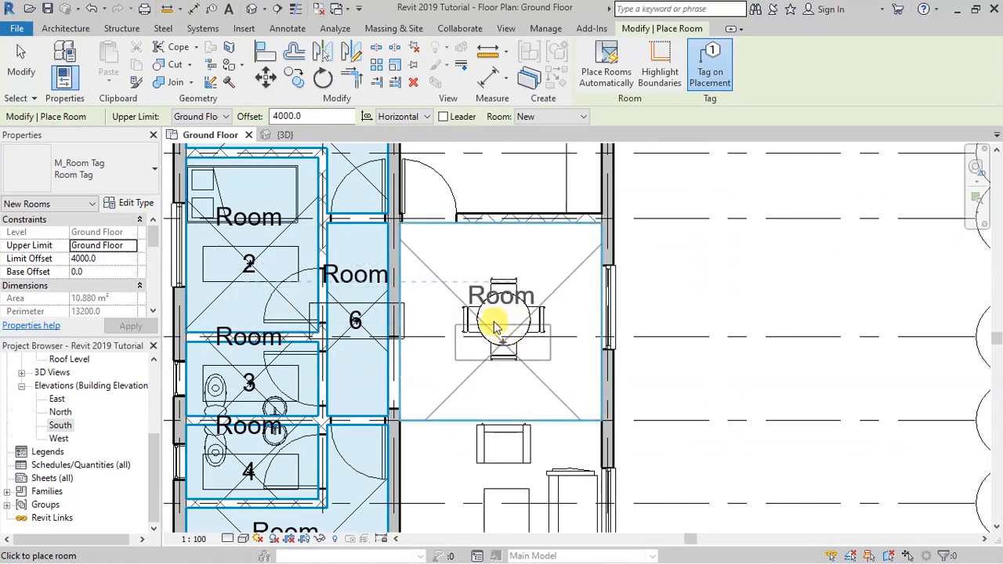
pyautogui.scroll(-2, 483, 288)
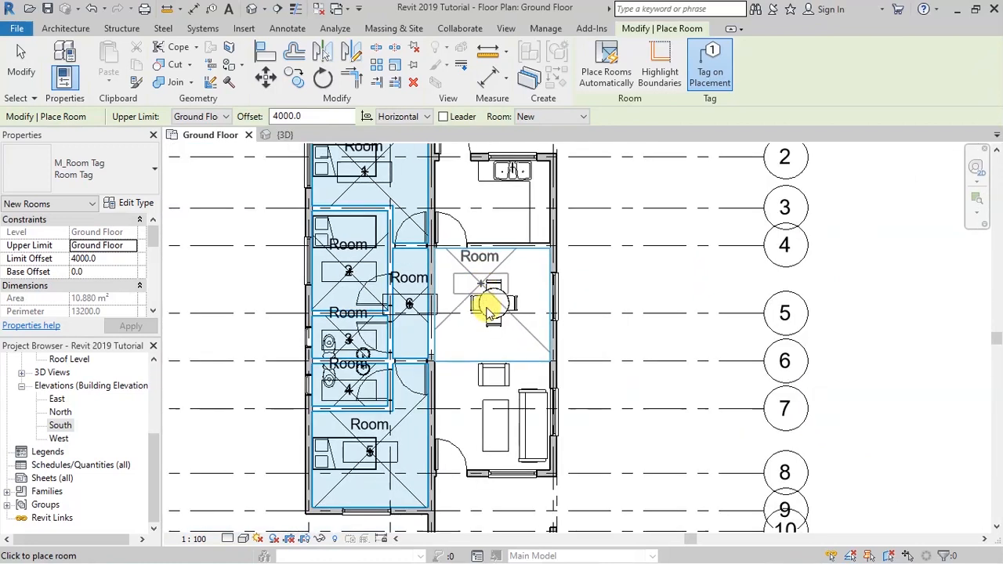
pyautogui.scroll(-2, 486, 312)
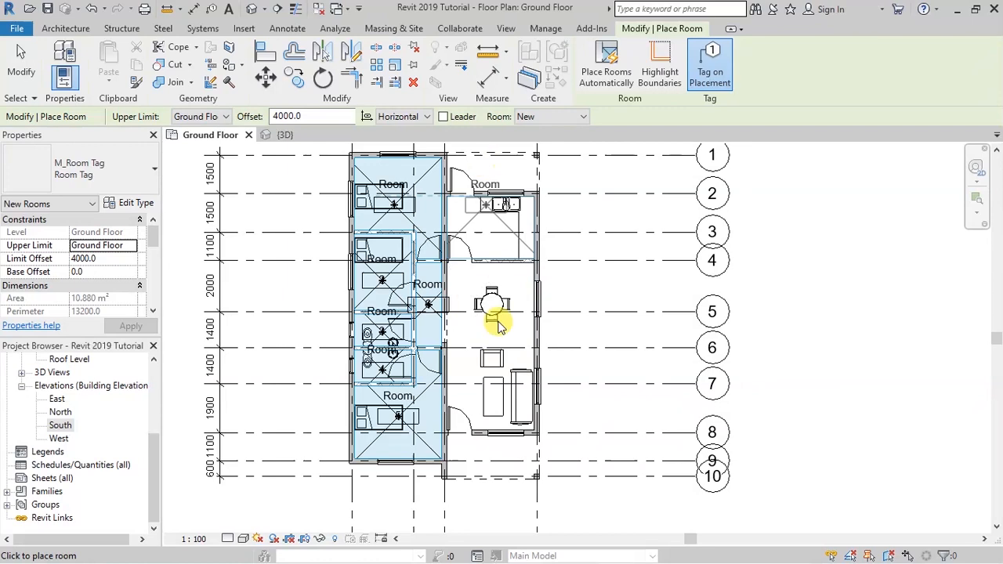
pyautogui.scroll(-2, 482, 199)
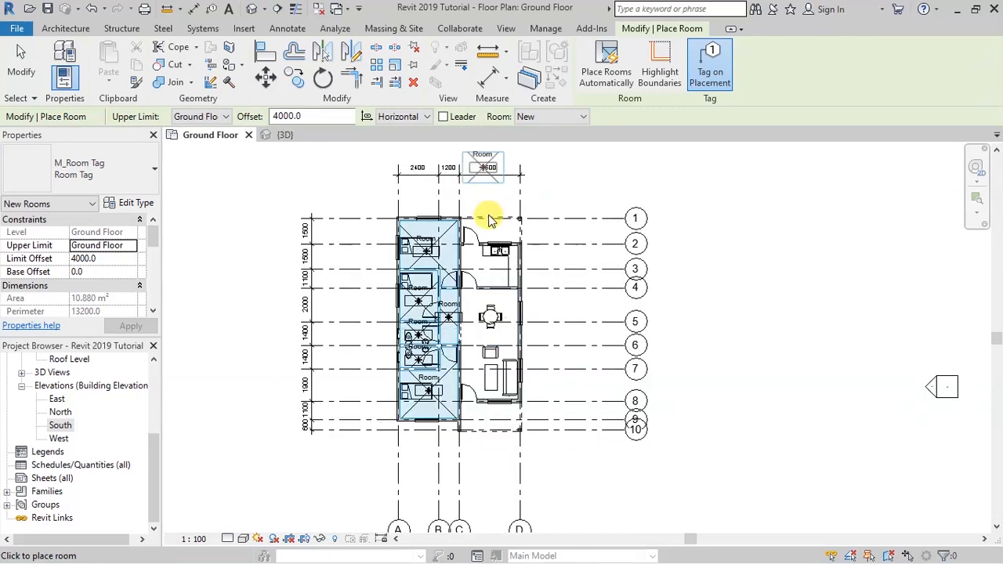
pyautogui.scroll(5, 486, 222)
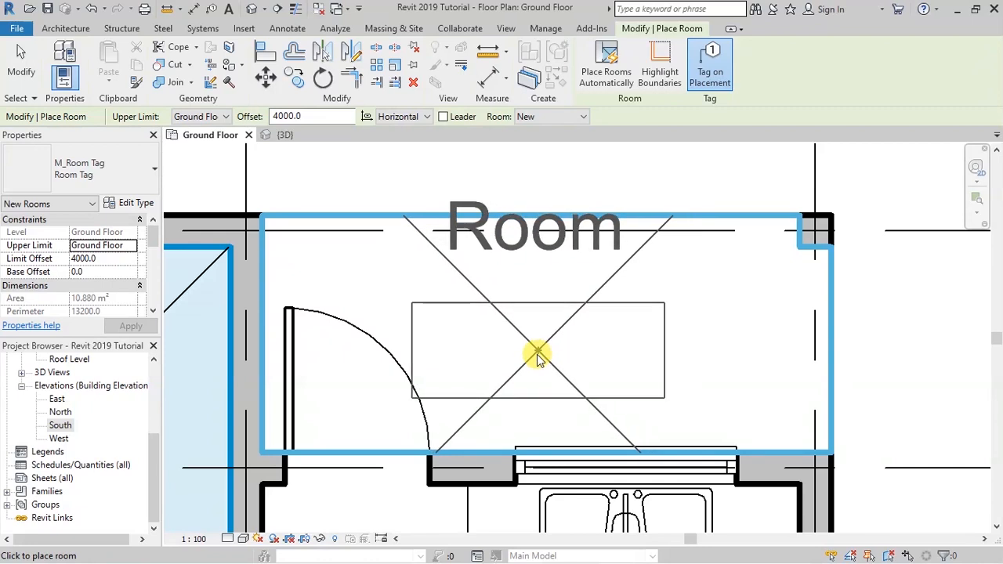
pyautogui.click(533, 360)
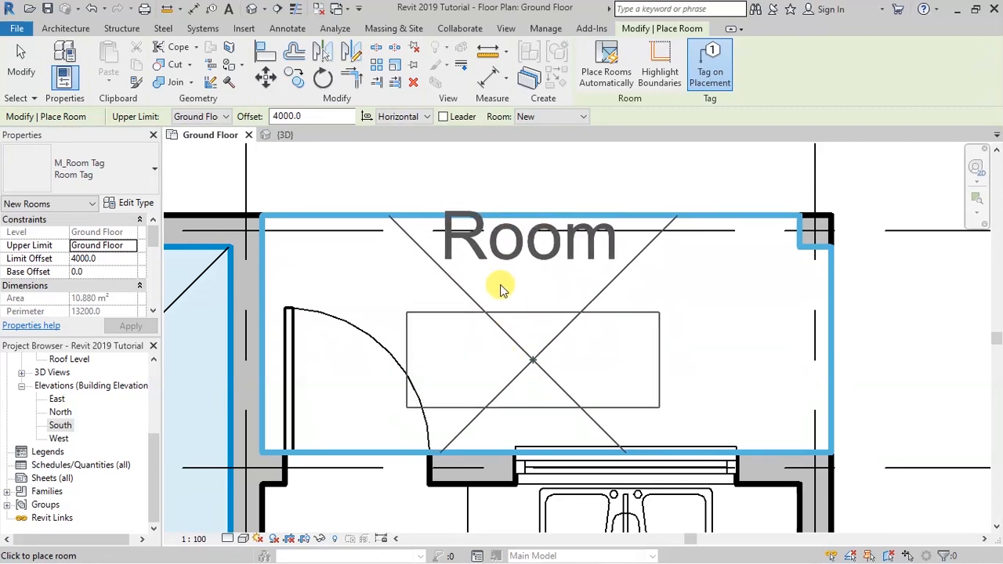
# Place tagged rooms in the kitchen between grids 2 and 4 and in the dining area between grids 4 and 6.
pyautogui.scroll(-5, 472, 177)
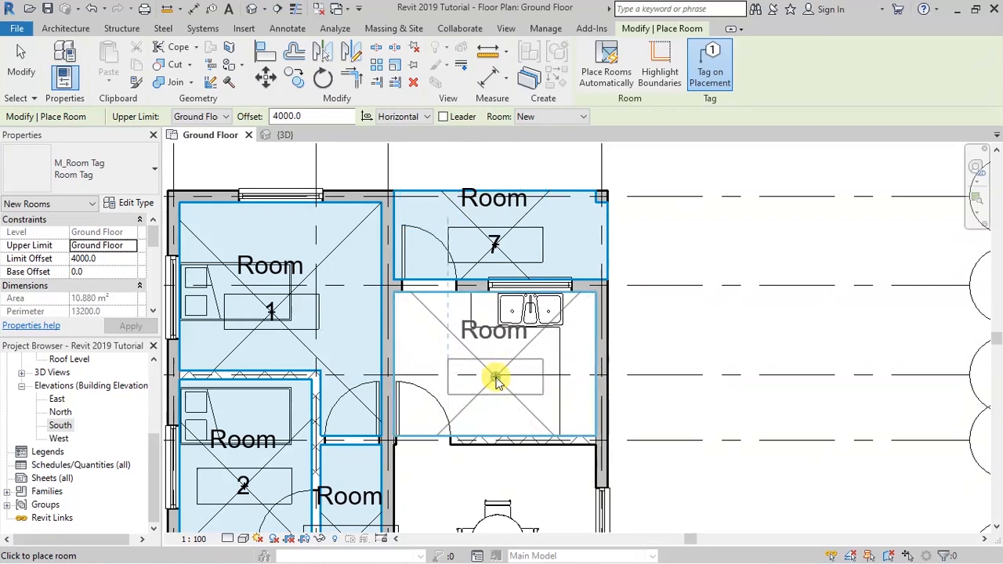
pyautogui.click(464, 263)
pyautogui.scroll(-2, 464, 263)
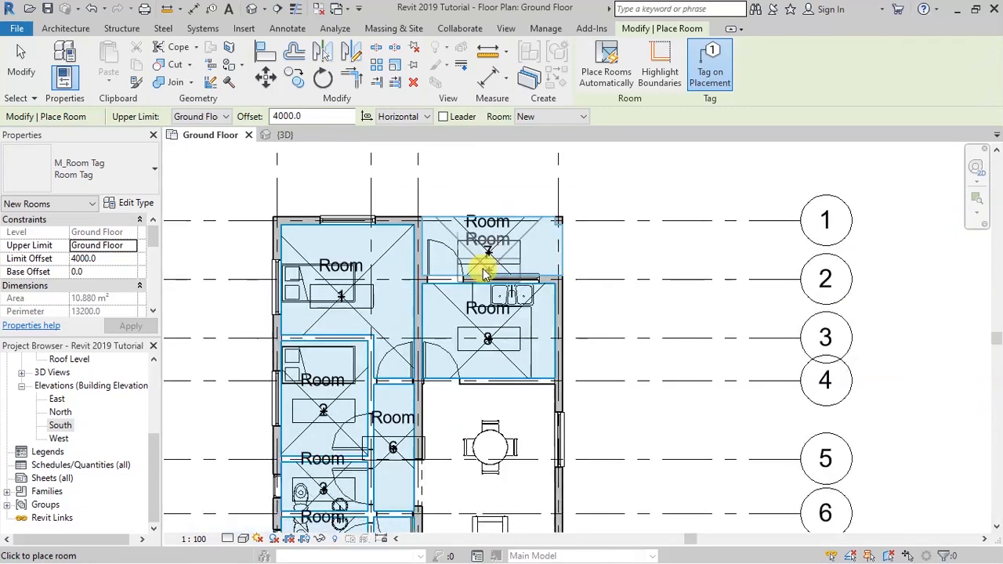
pyautogui.scroll(-2, 472, 345)
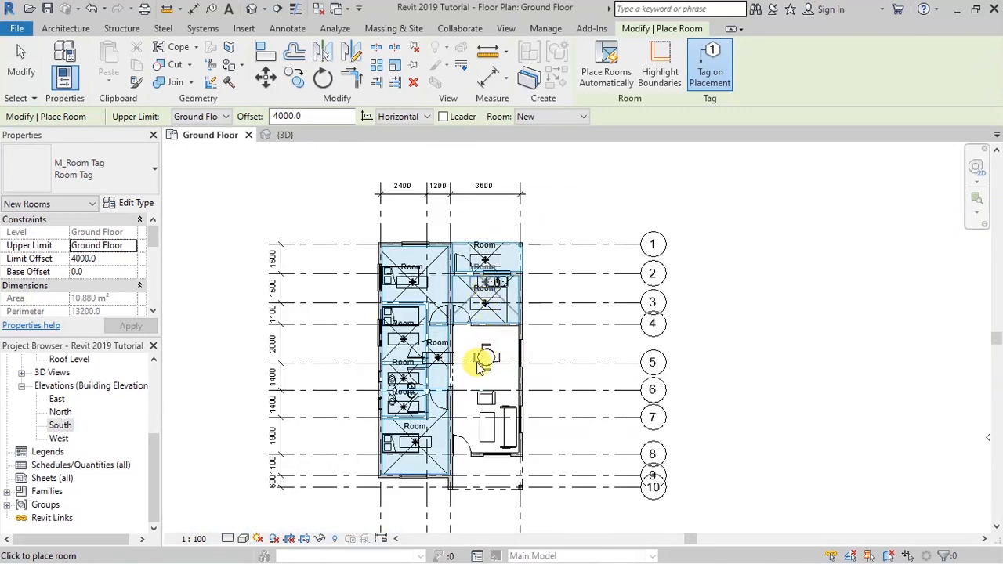
pyautogui.scroll(5, 458, 384)
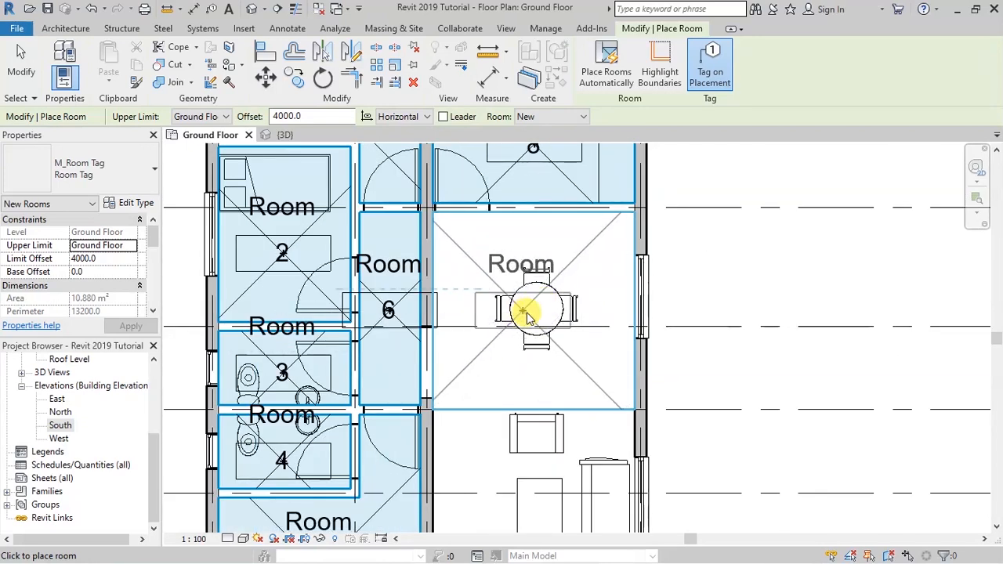
pyautogui.click(449, 272)
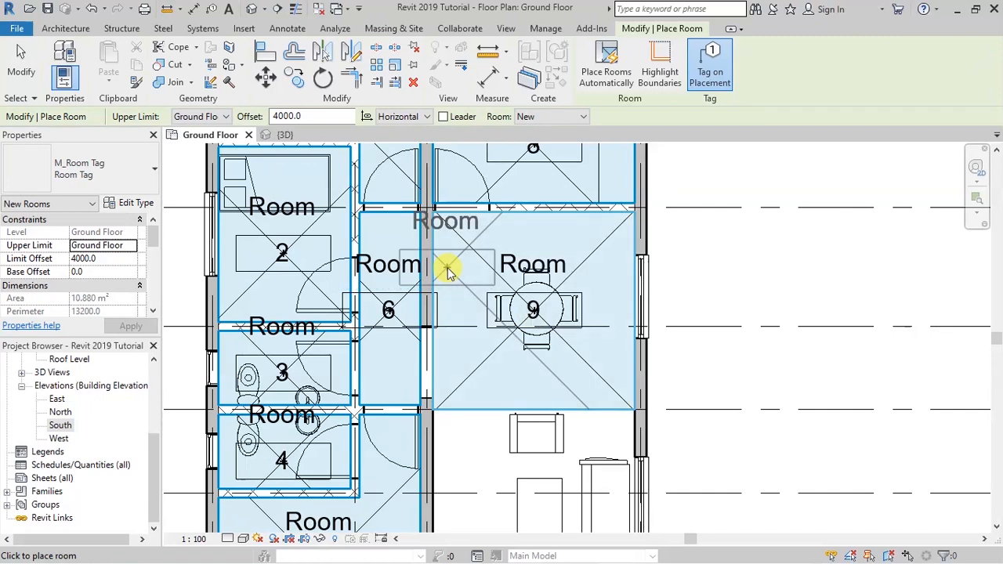
# Place tagged rooms in the living area between grids 6 and 8 and in the front porch, and end room placement.
pyautogui.scroll(-3, 449, 239)
pyautogui.scroll(3, 481, 345)
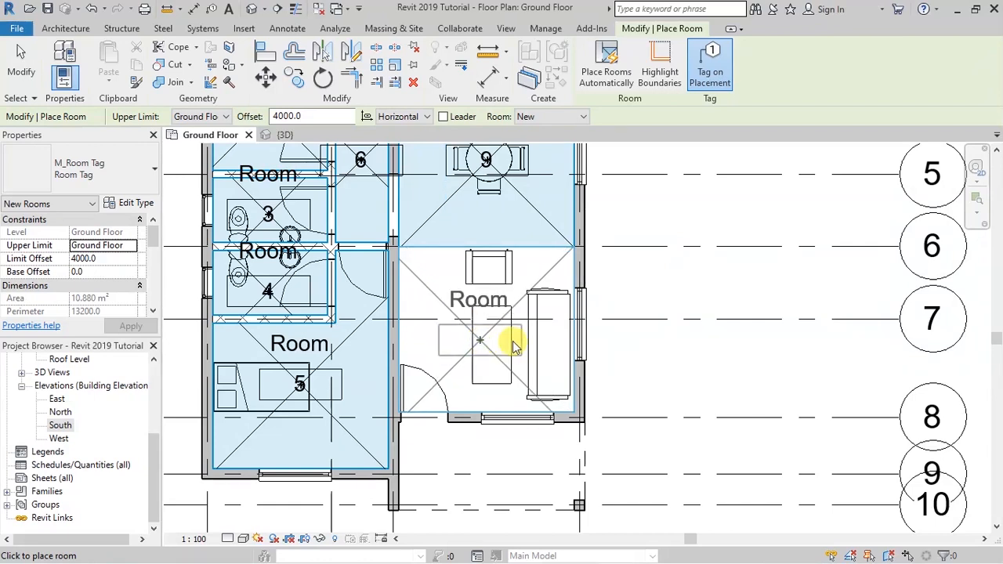
pyautogui.click(485, 477)
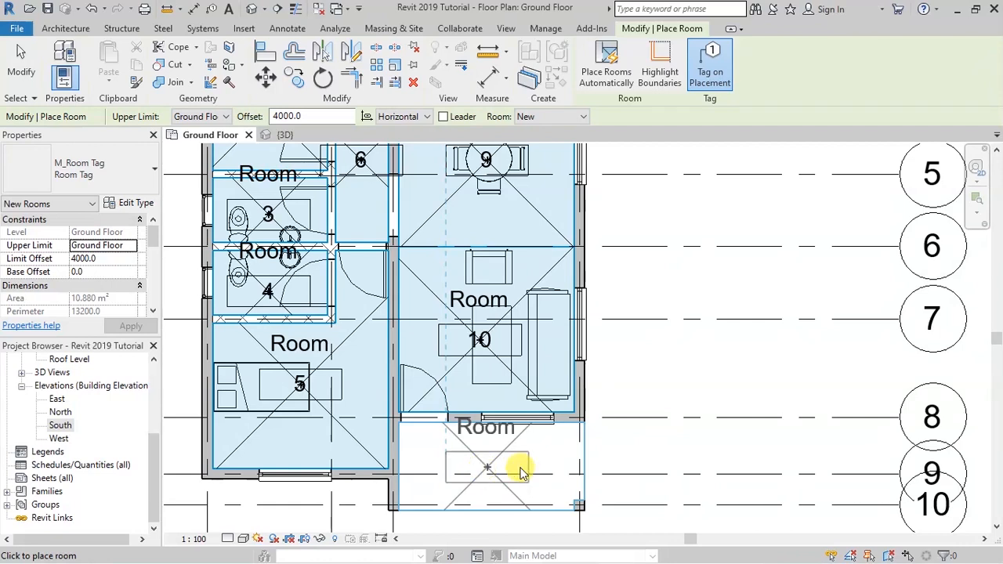
pyautogui.click(521, 471)
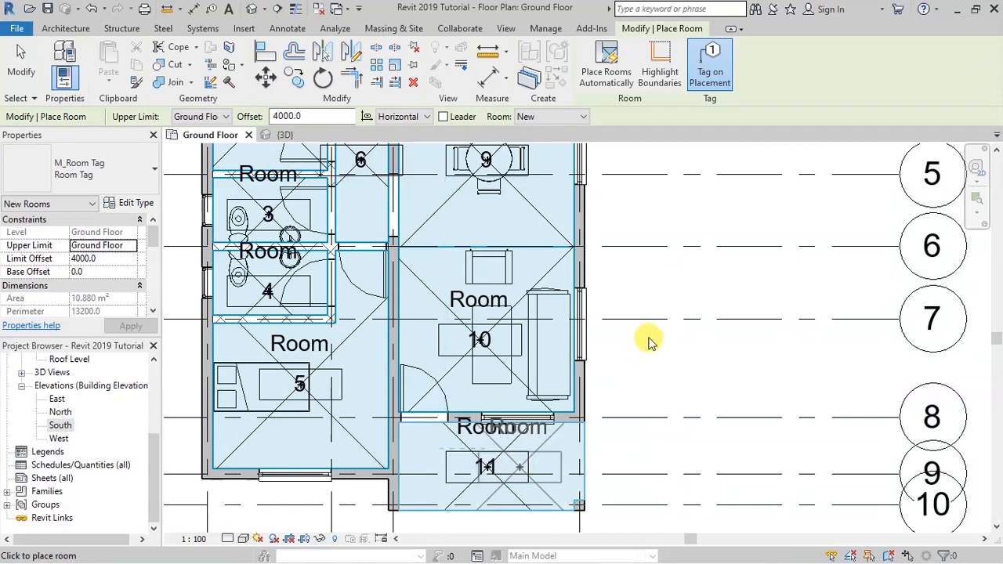
pyautogui.press('Escape')
pyautogui.press('Escape')
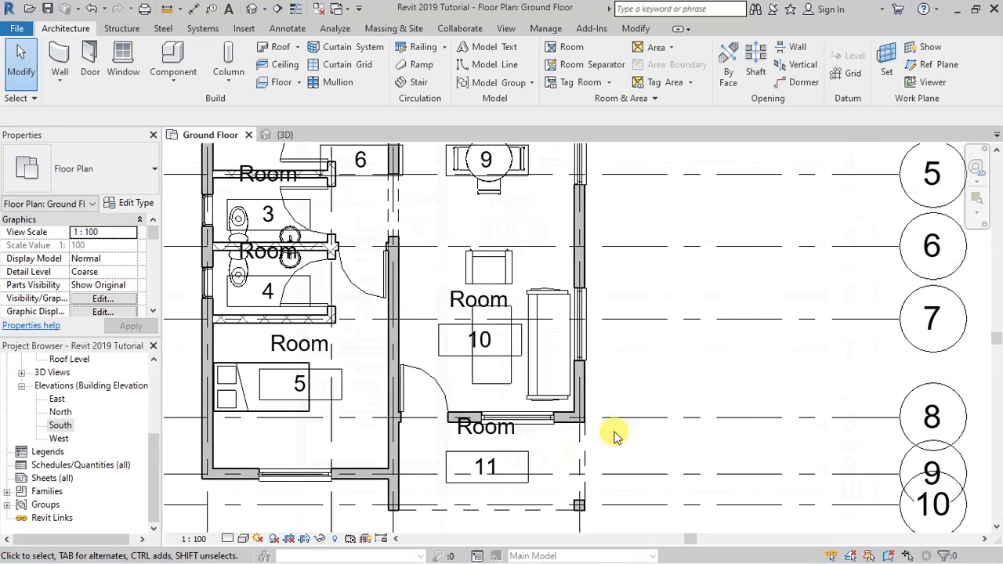
# Turn off Show Room Number in the type properties of the M_Room Tag.
pyautogui.scroll(-3, 611, 437)
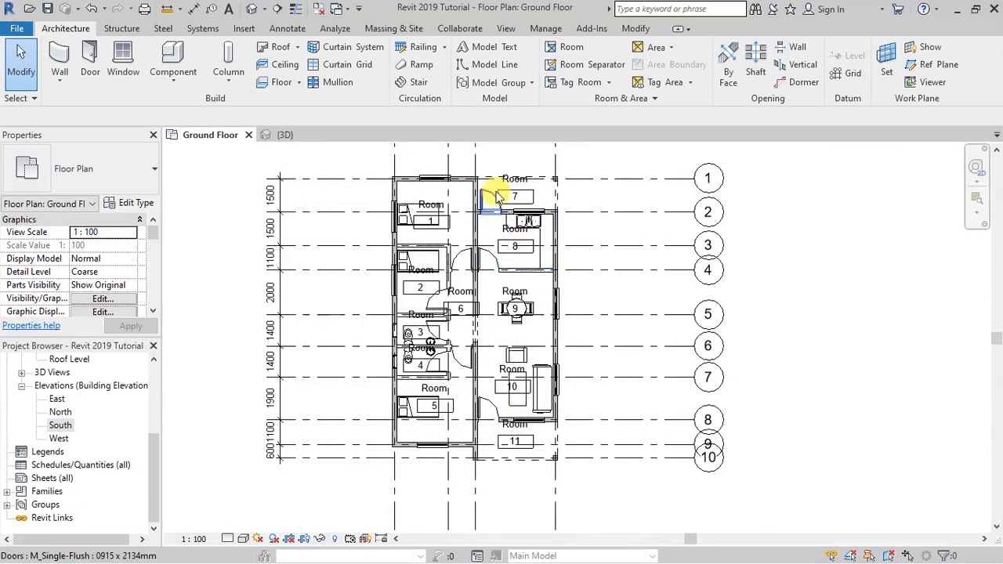
pyautogui.scroll(3, 515, 194)
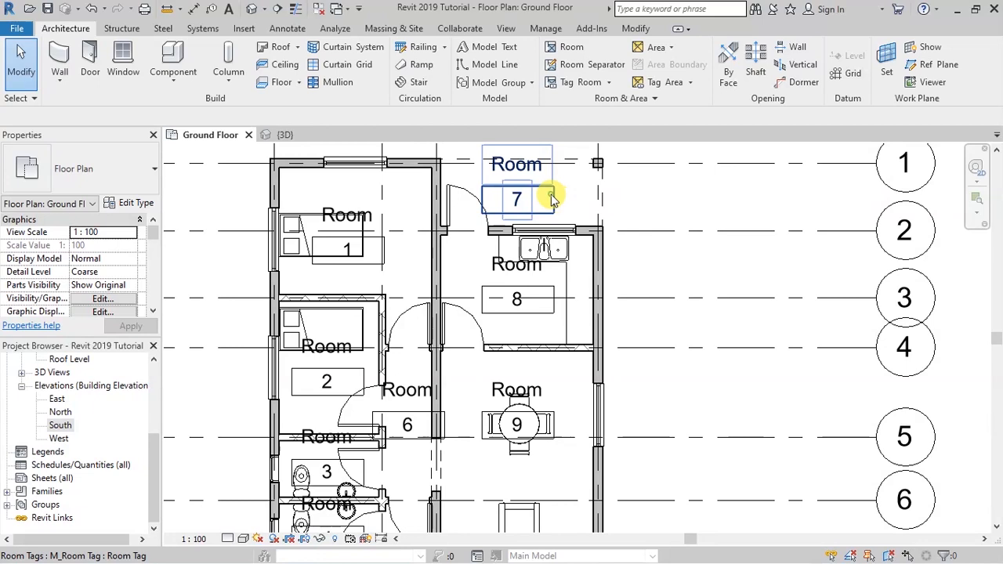
pyautogui.click(552, 196)
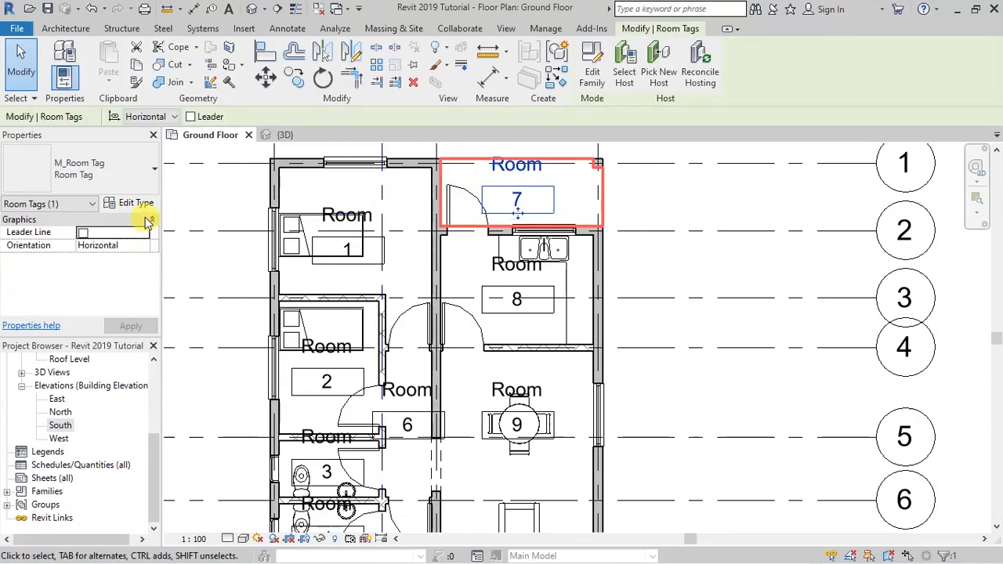
pyautogui.click(130, 205)
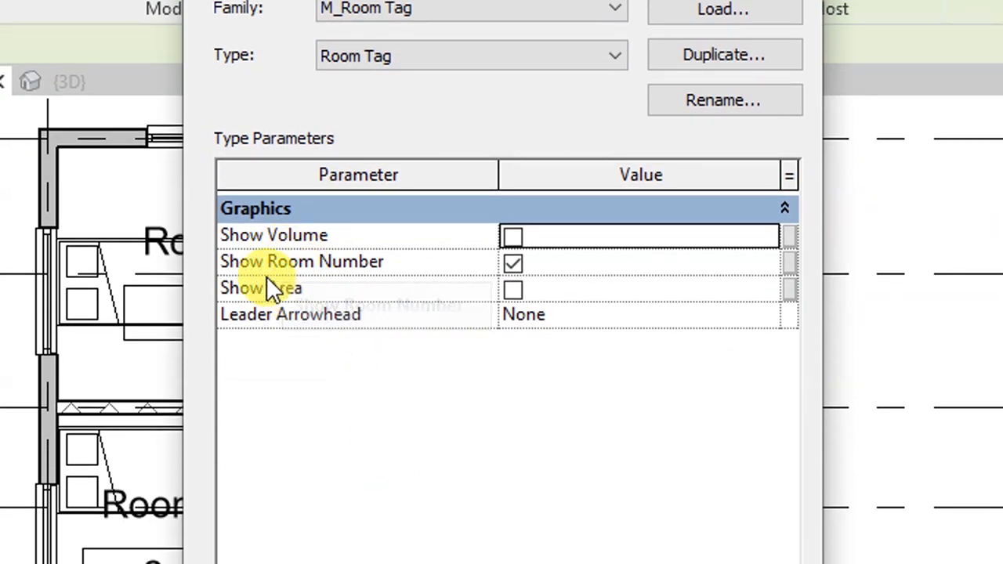
pyautogui.click(513, 264)
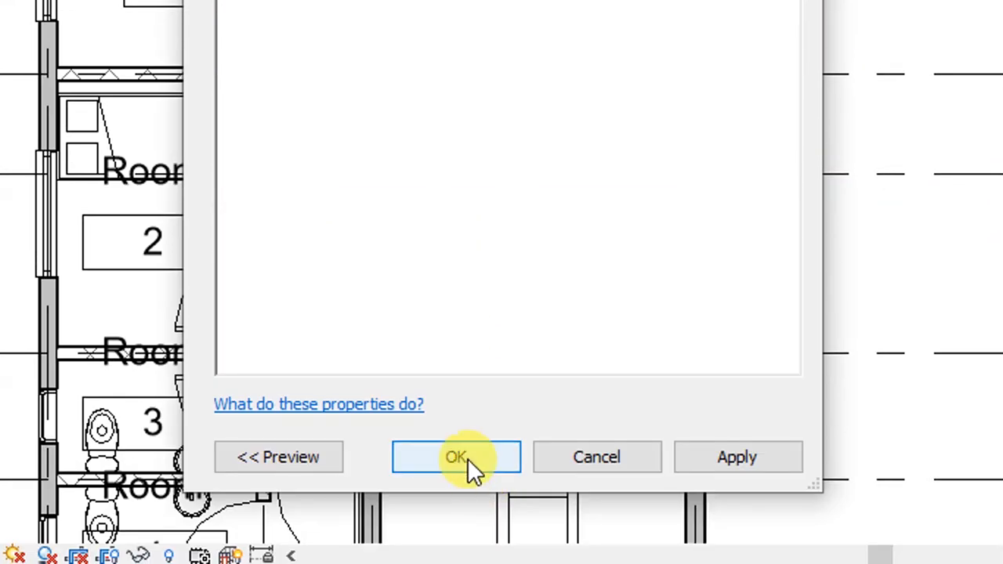
pyautogui.click(468, 463)
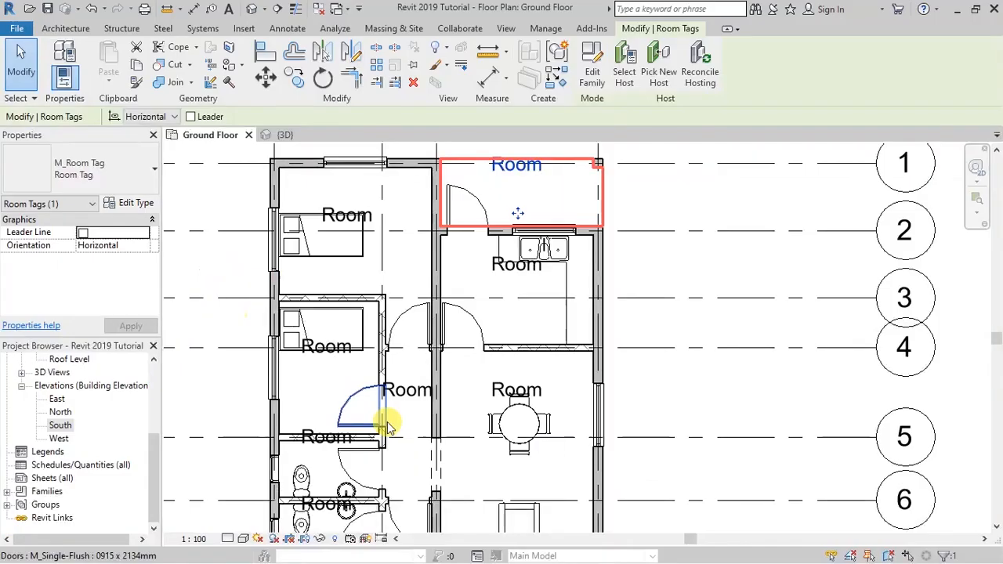
# Rename the room in the kitchen porch to Yard and move its tag down to the middle of the space.
pyautogui.scroll(-3, 671, 352)
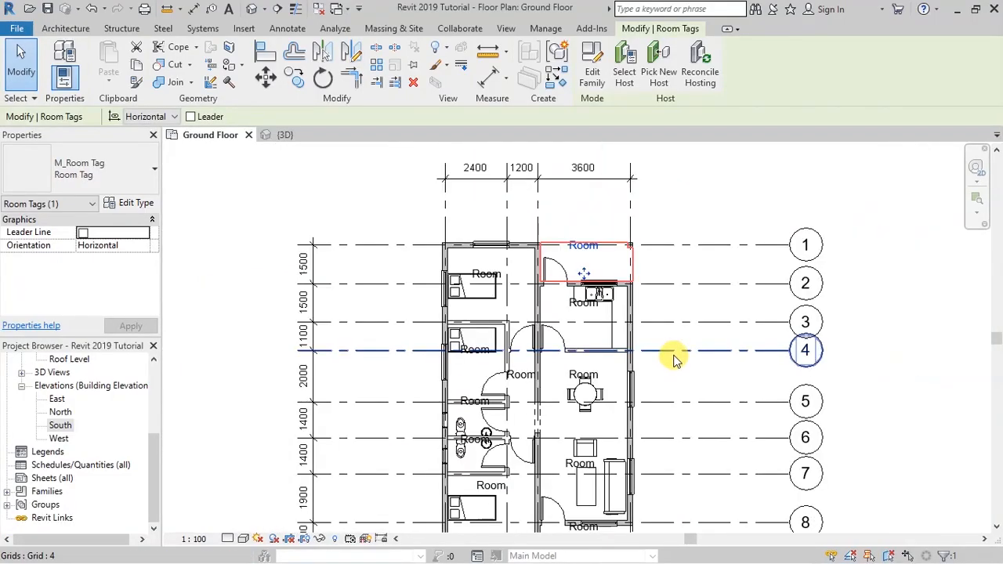
pyautogui.scroll(4, 587, 185)
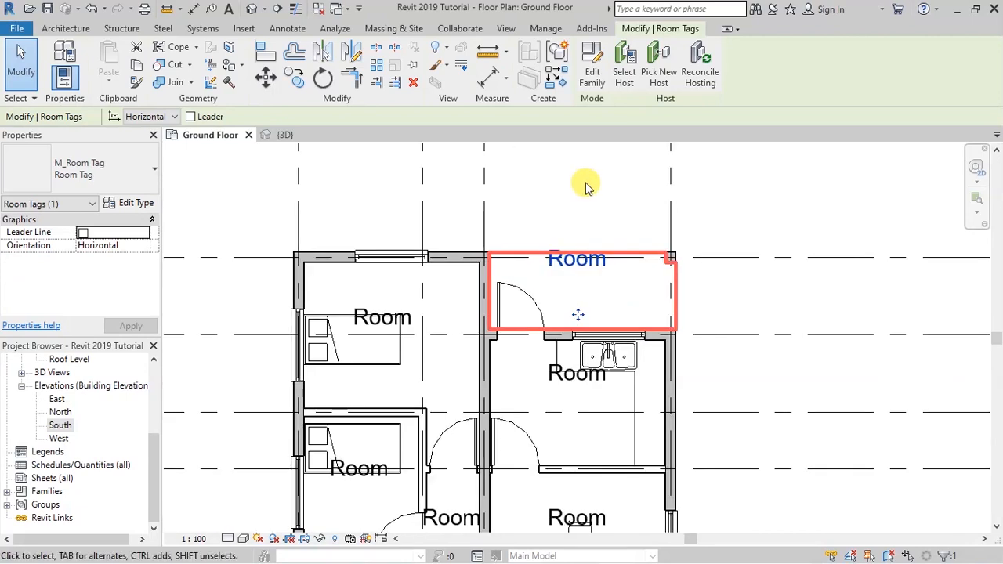
pyautogui.click(587, 185)
pyautogui.click(584, 263)
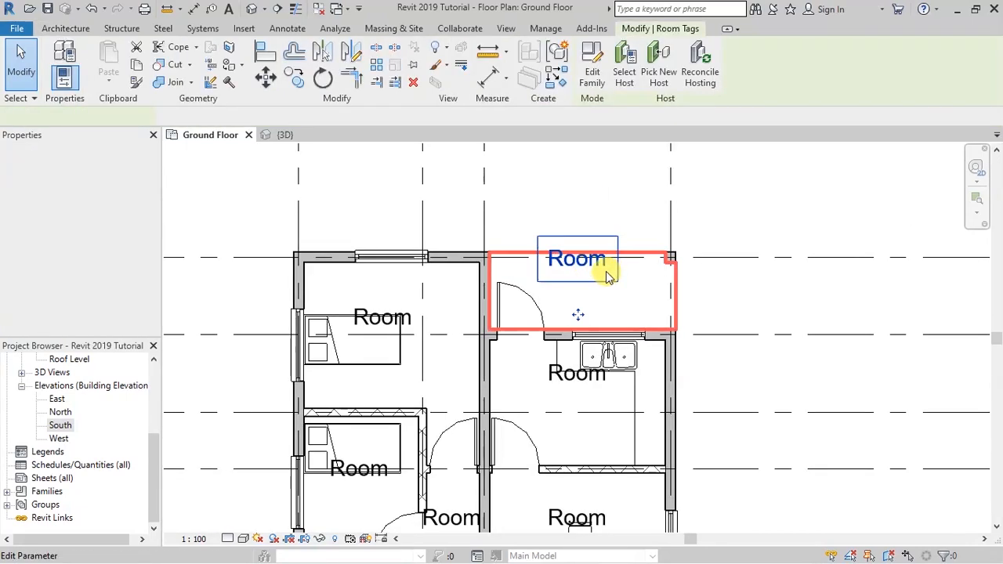
pyautogui.click(579, 268)
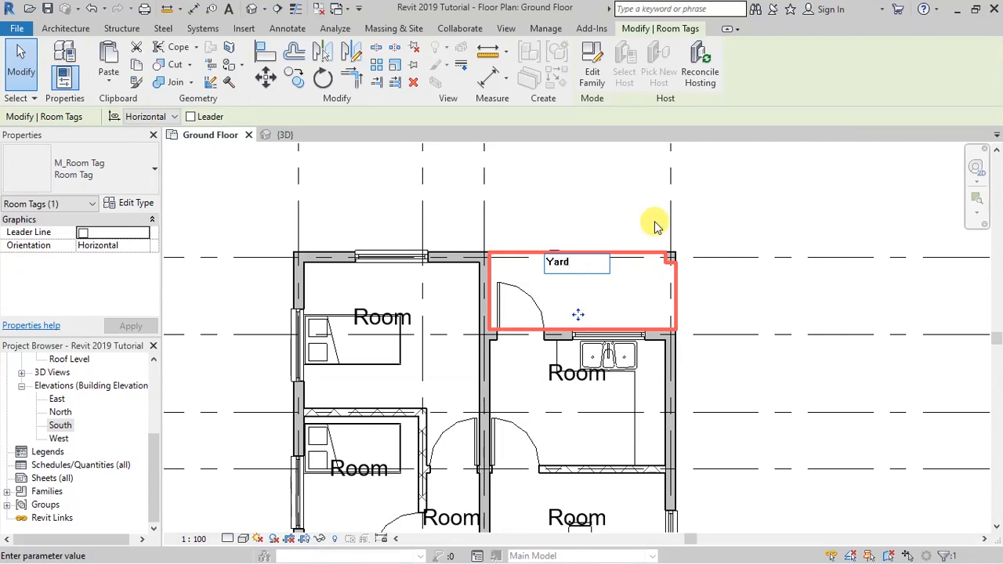
pyautogui.click(578, 314)
pyautogui.moveTo(578, 314); pyautogui.dragTo(580, 345)
pyautogui.click(754, 304)
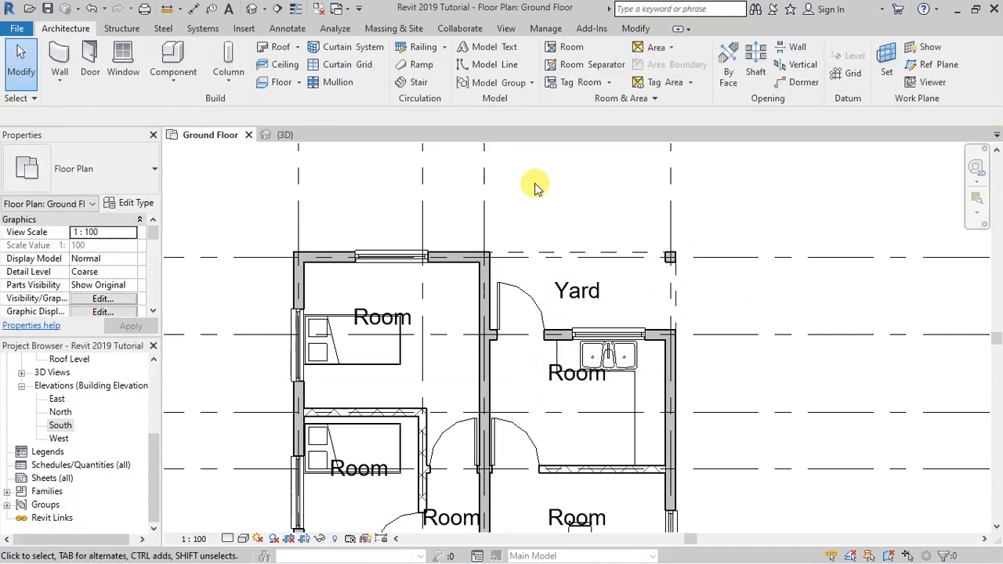
# Rename the room with the sink to Kitchen and move its tag slightly down to the middle of the space.
pyautogui.scroll(-2, 521, 184)
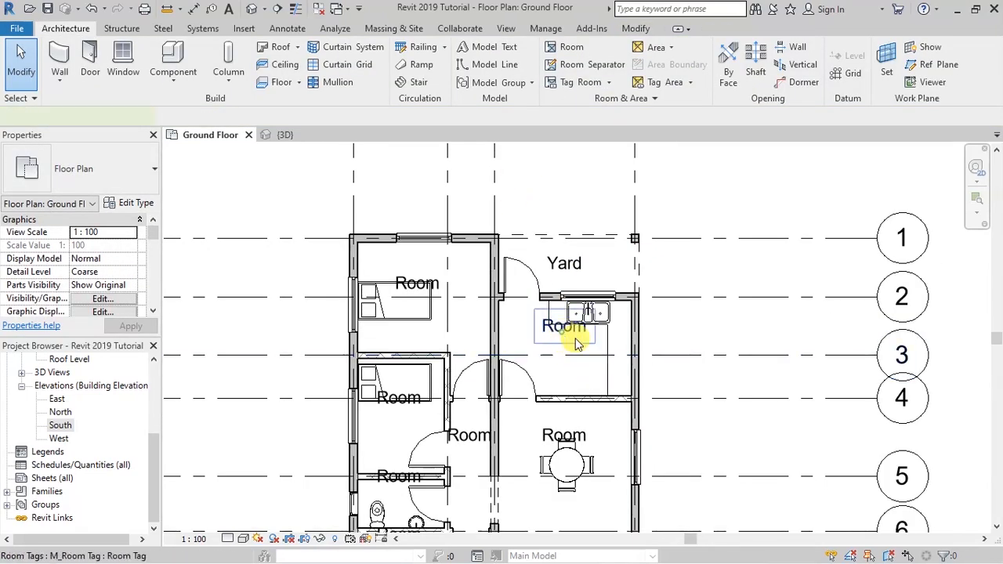
pyautogui.click(576, 345)
pyautogui.click(567, 326)
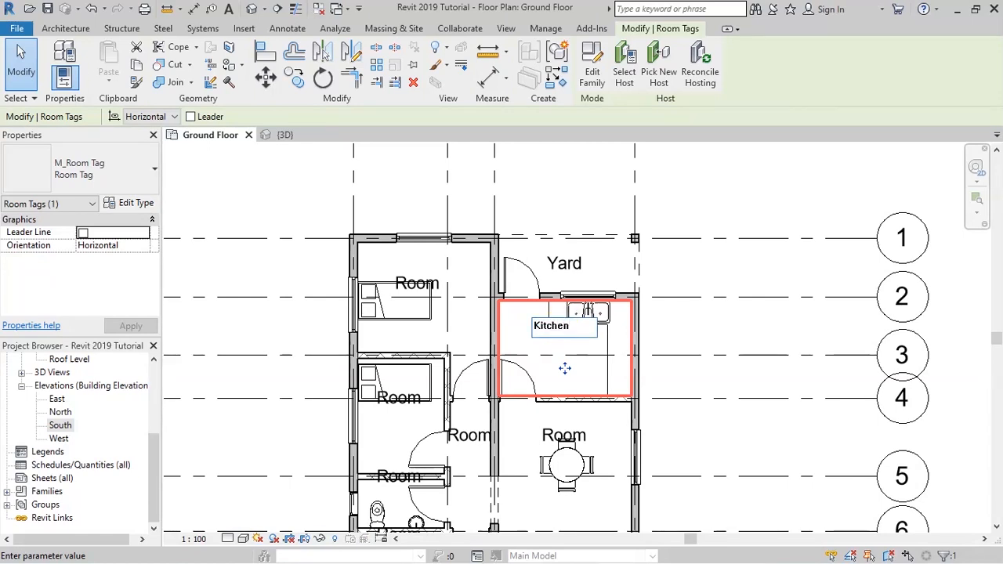
pyautogui.click(688, 311)
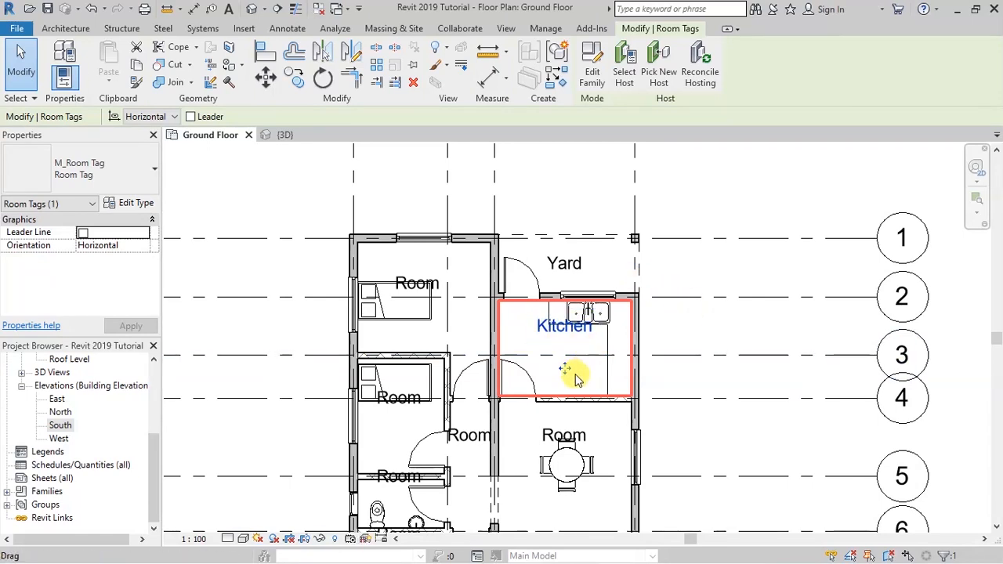
pyautogui.scroll(1, 576, 379)
pyautogui.moveTo(559, 375)
pyautogui.mouseDown()
pyautogui.moveTo(561, 386)
pyautogui.moveTo(562, 376)
pyautogui.mouseUp()
pyautogui.click(729, 296)
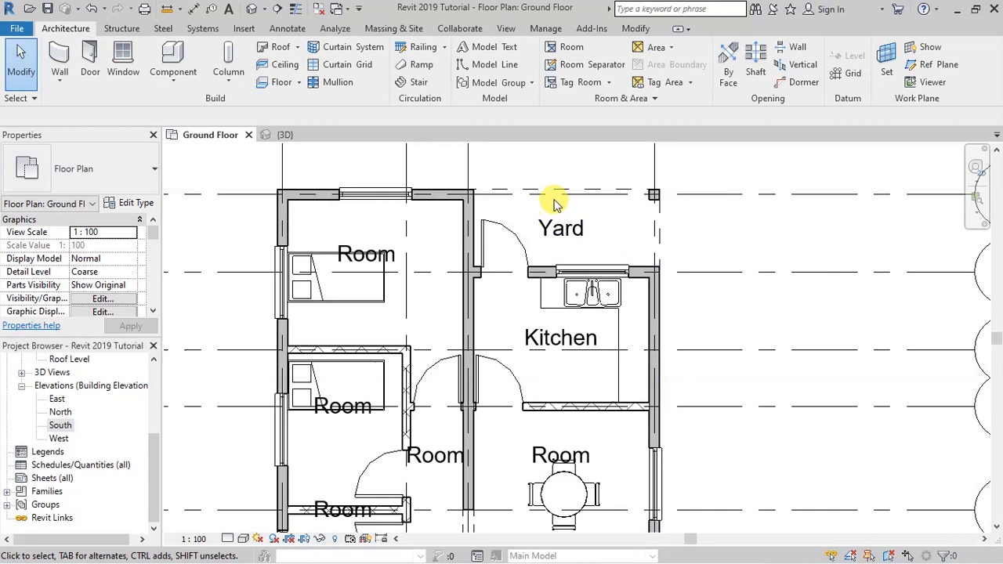
# Rename the room with the round table and four chairs to Dining.
pyautogui.scroll(-2, 558, 302)
pyautogui.scroll(5, 558, 313)
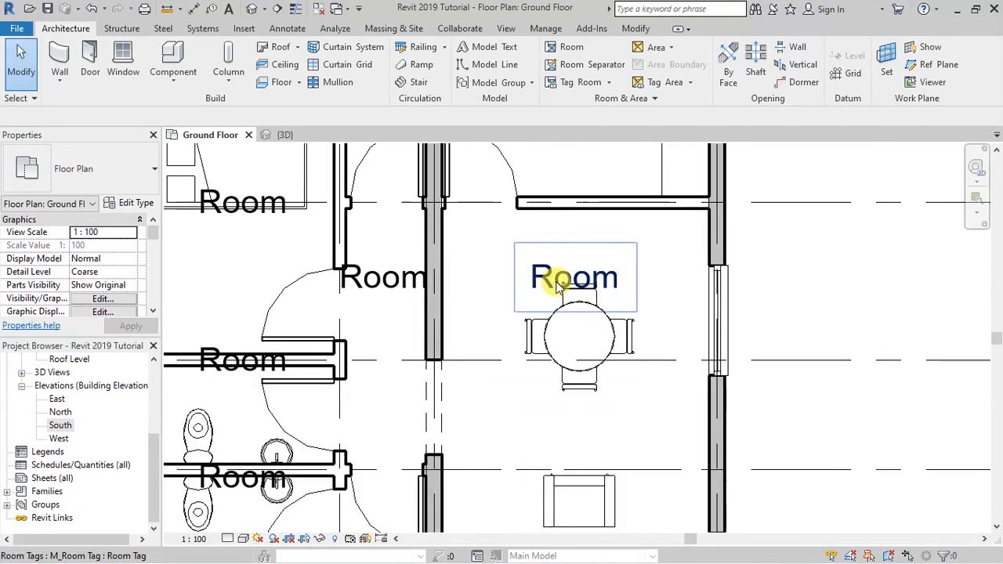
pyautogui.click(561, 282)
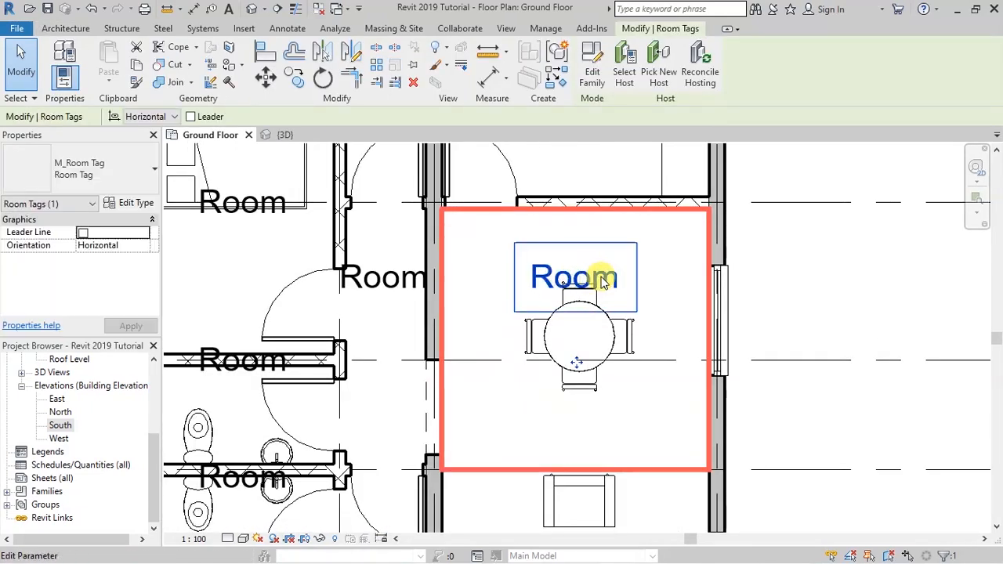
pyautogui.click(585, 284)
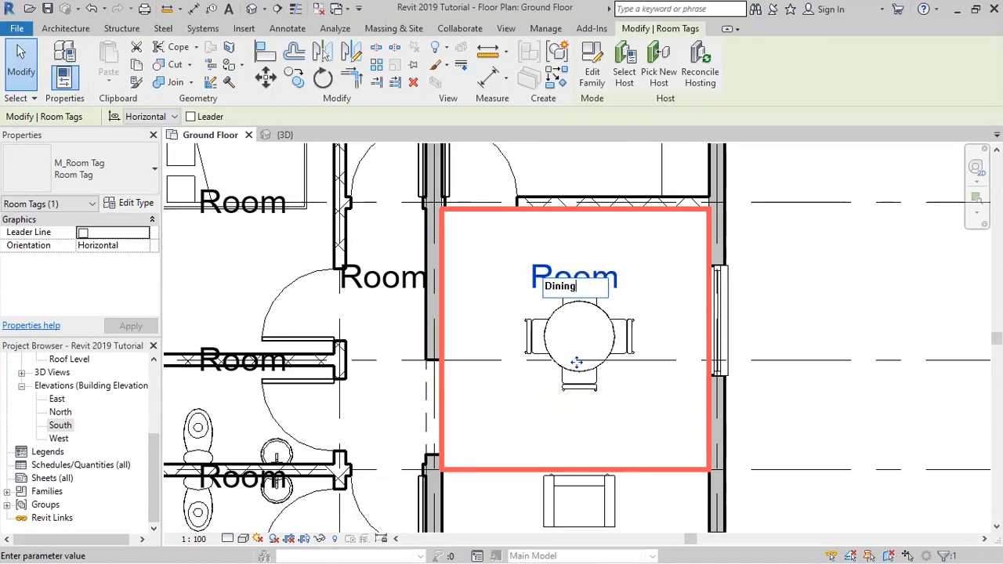
pyautogui.write('Dining')
pyautogui.click(484, 280)
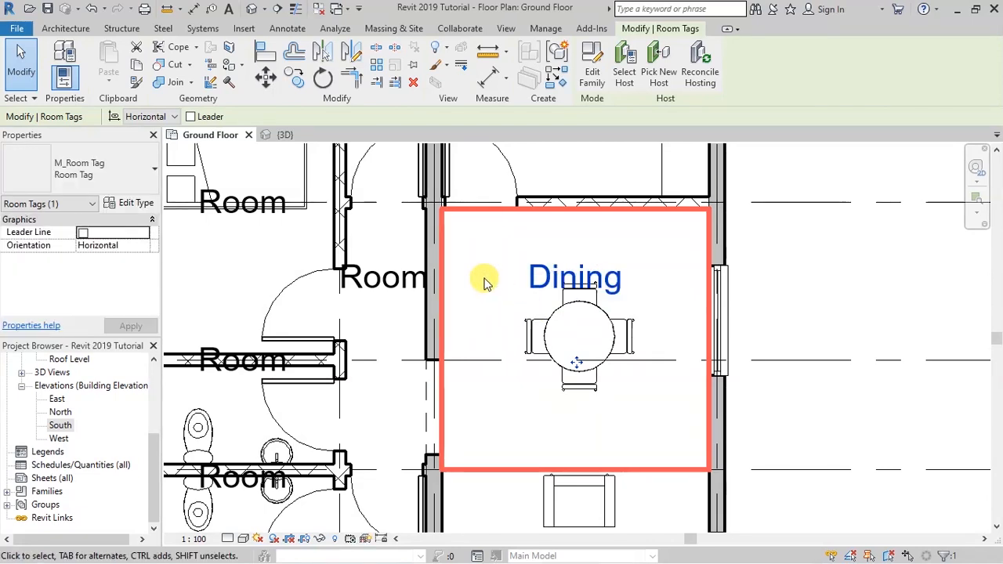
pyautogui.click(768, 273)
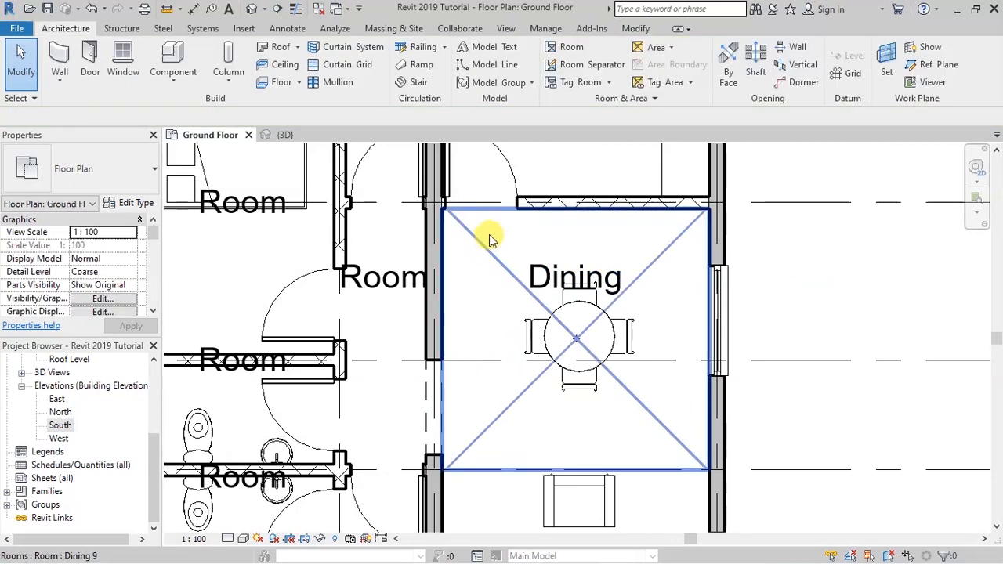
# Move the Dining tag slightly up so it sits clear above the table and chairs.
pyautogui.scroll(-3, 488, 242)
pyautogui.scroll(3, 515, 242)
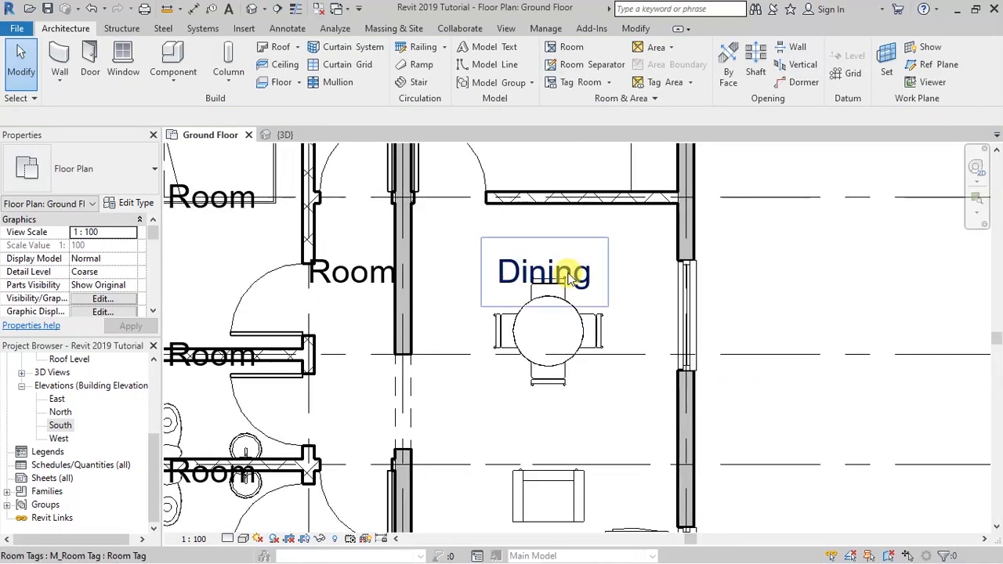
pyautogui.click(570, 278)
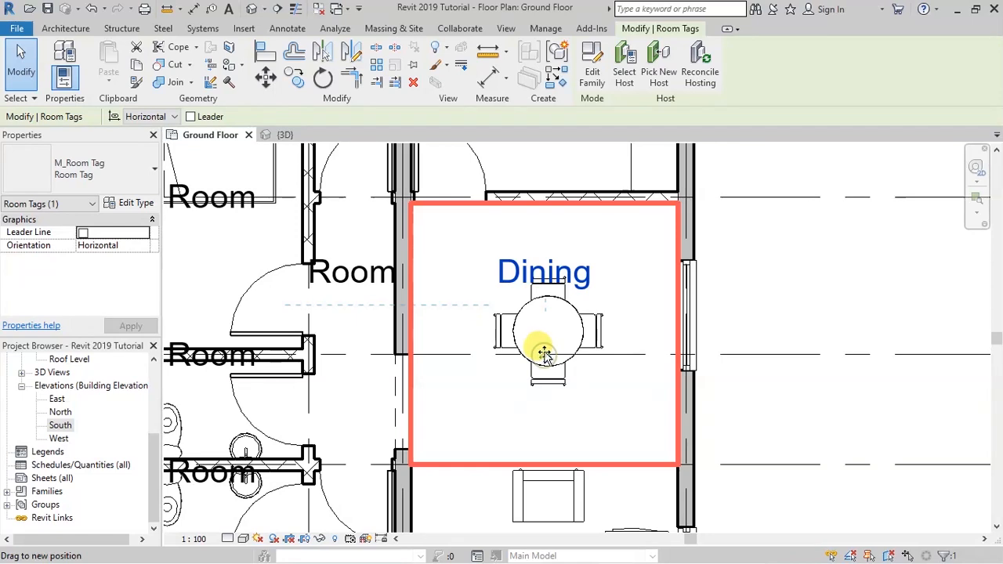
pyautogui.moveTo(544, 345); pyautogui.dragTo(546, 333)
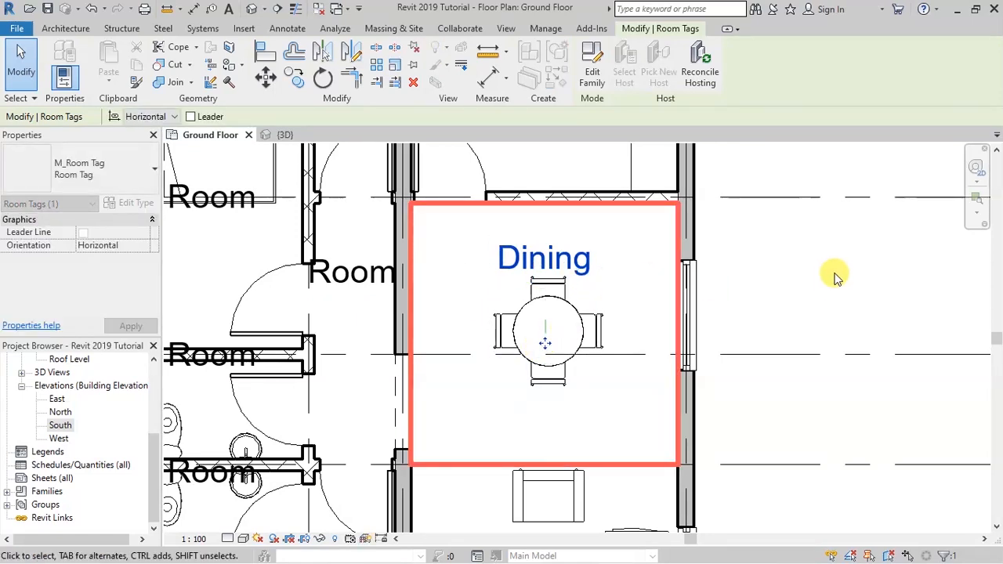
pyautogui.click(835, 273)
# Rename the room with the sofa to Living and move its tag into the free space left of the coffee table.
pyautogui.scroll(-4, 533, 216)
pyautogui.scroll(3, 517, 364)
pyautogui.scroll(1, 518, 364)
pyautogui.click(520, 332)
pyautogui.click(519, 329)
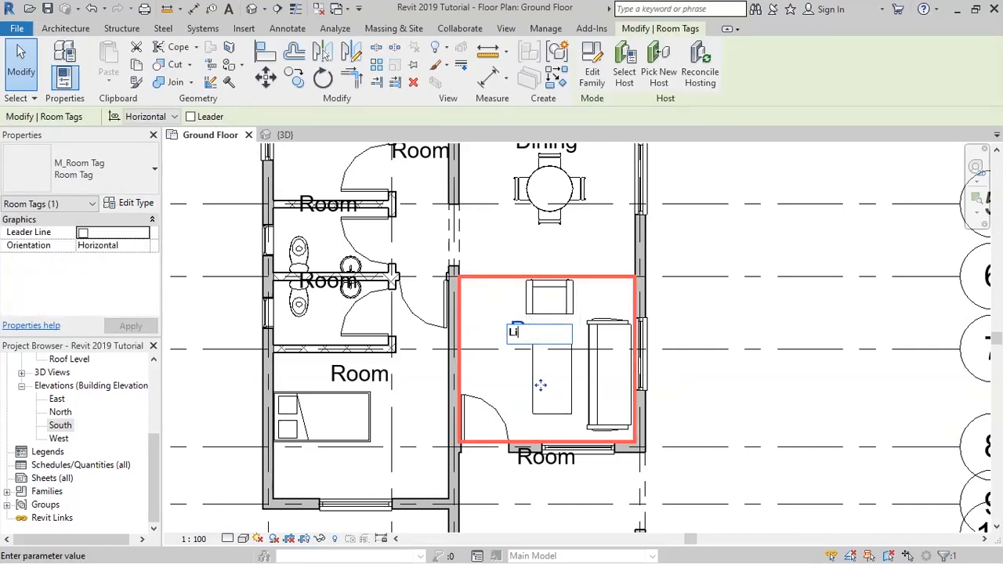
pyautogui.click(705, 309)
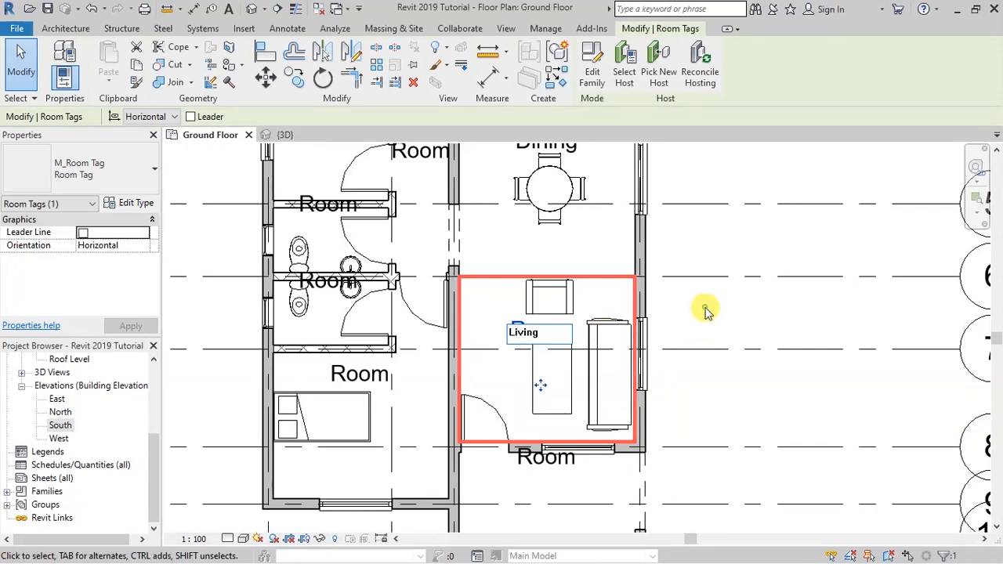
pyautogui.moveTo(539, 389); pyautogui.dragTo(520, 389)
pyautogui.moveTo(521, 385); pyautogui.dragTo(489, 397)
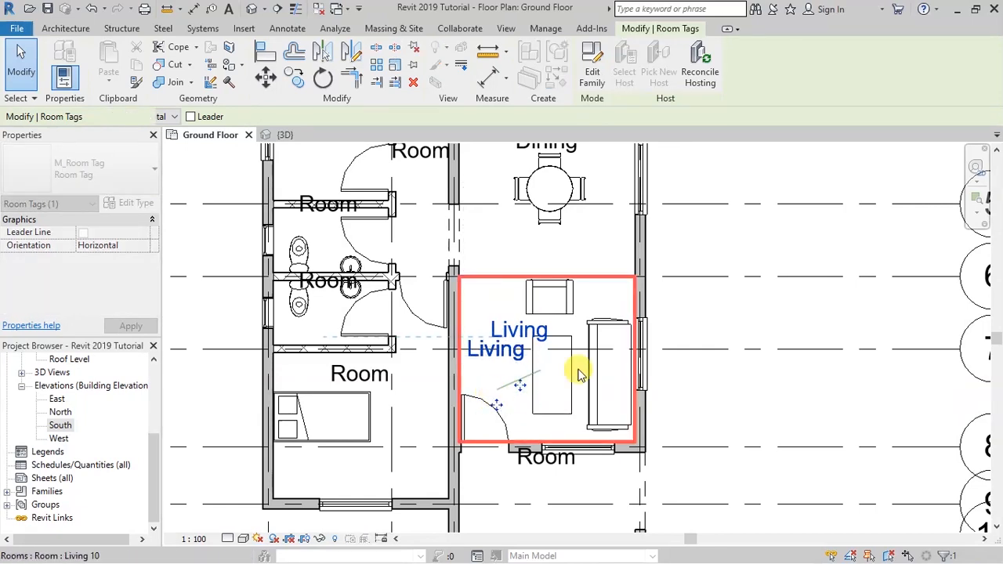
pyautogui.click(728, 254)
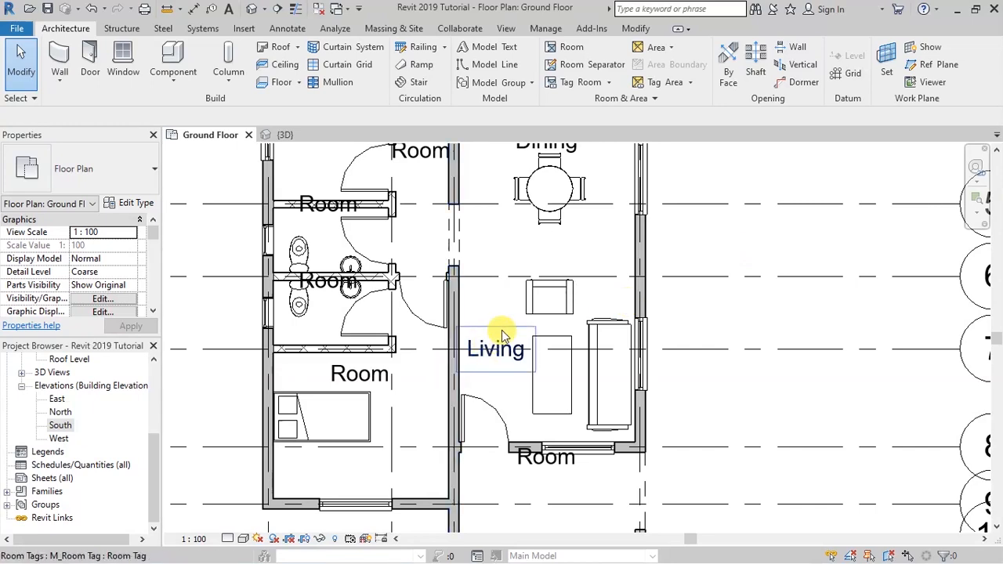
# Rename the front porch room to Entry and move its tag down to the middle of the space.
pyautogui.scroll(-2, 518, 322)
pyautogui.scroll(-1, 523, 317)
pyautogui.scroll(4, 529, 455)
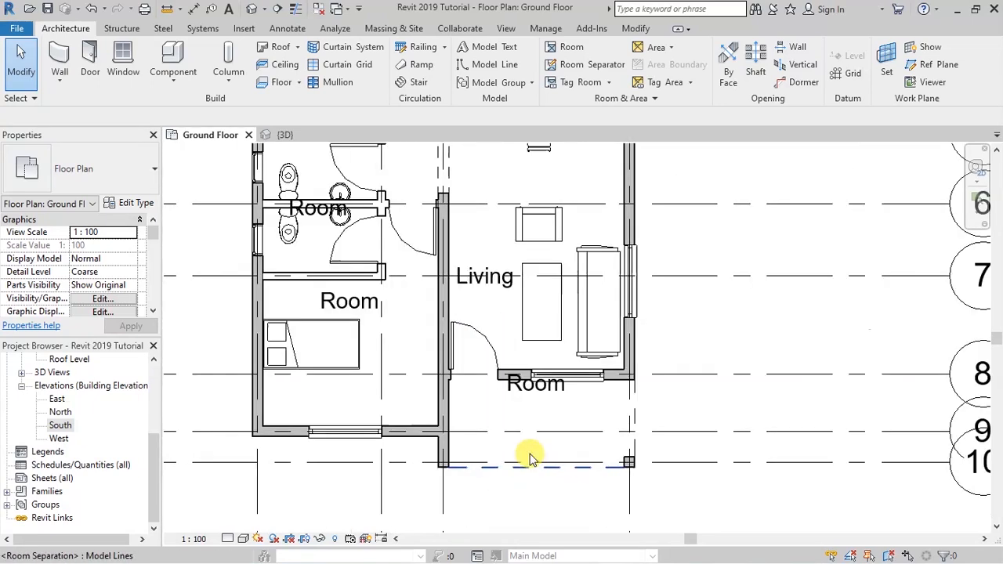
pyautogui.click(539, 404)
pyautogui.click(540, 386)
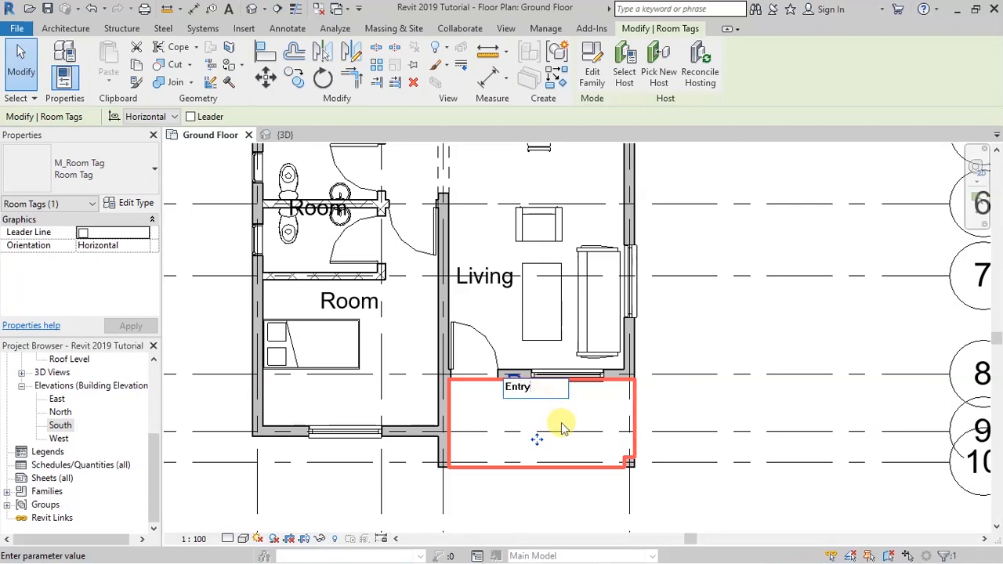
pyautogui.write('Entry')
pyautogui.press('Return')
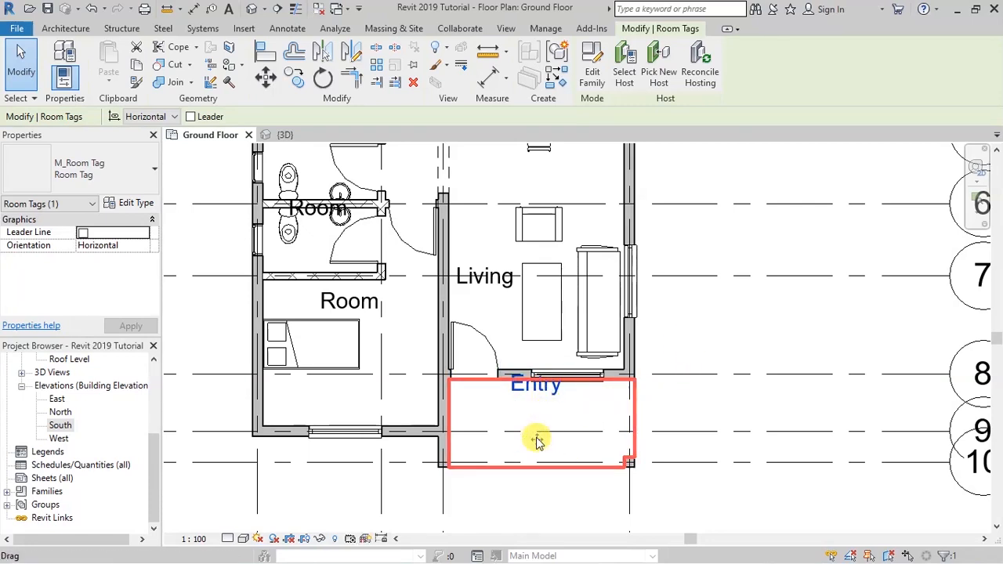
pyautogui.moveTo(538, 446); pyautogui.dragTo(528, 470)
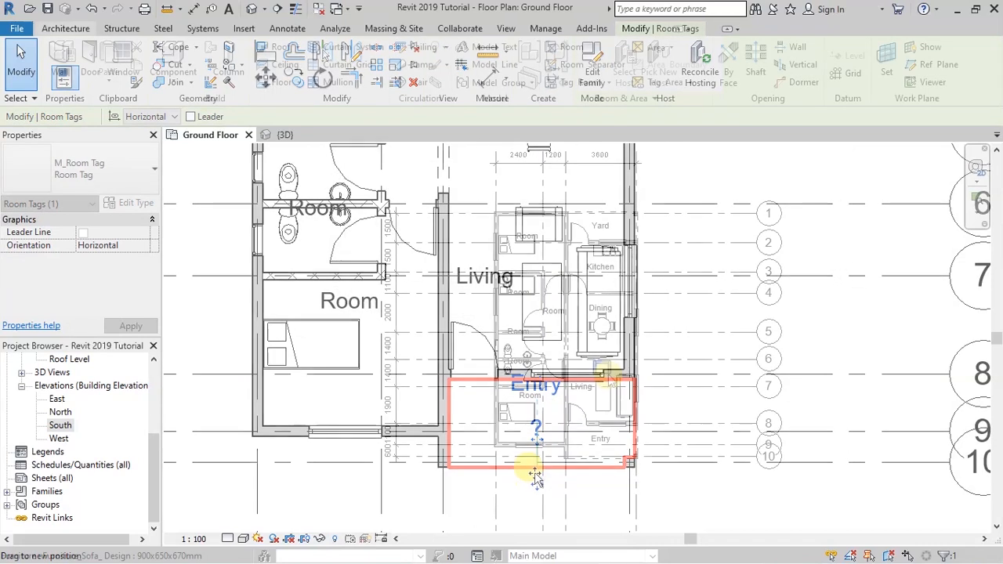
# Rename the bedroom beside the living room and entry to Bedroom 01 and move its tag down and slightly right.
pyautogui.scroll(4, 548, 423)
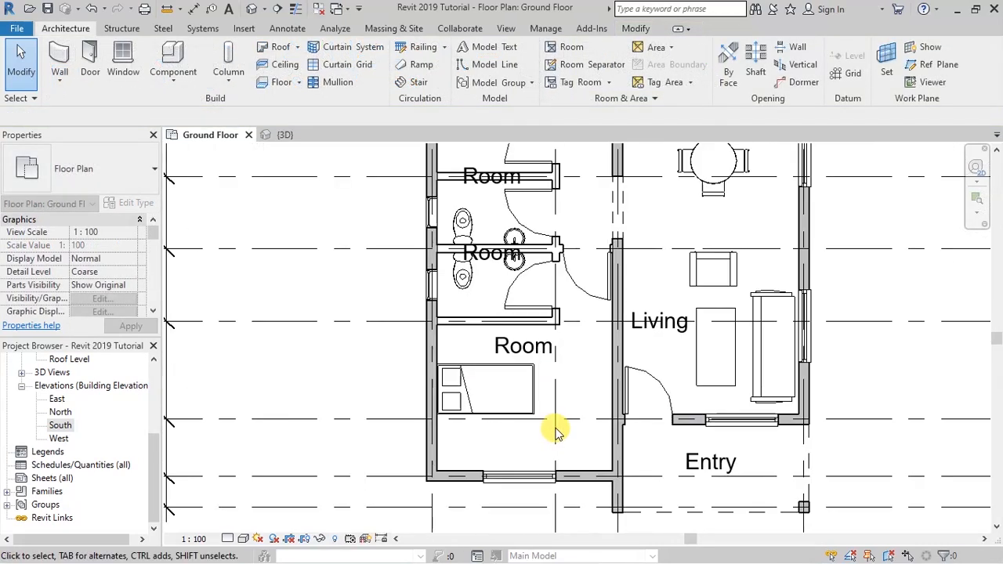
pyautogui.click(509, 261)
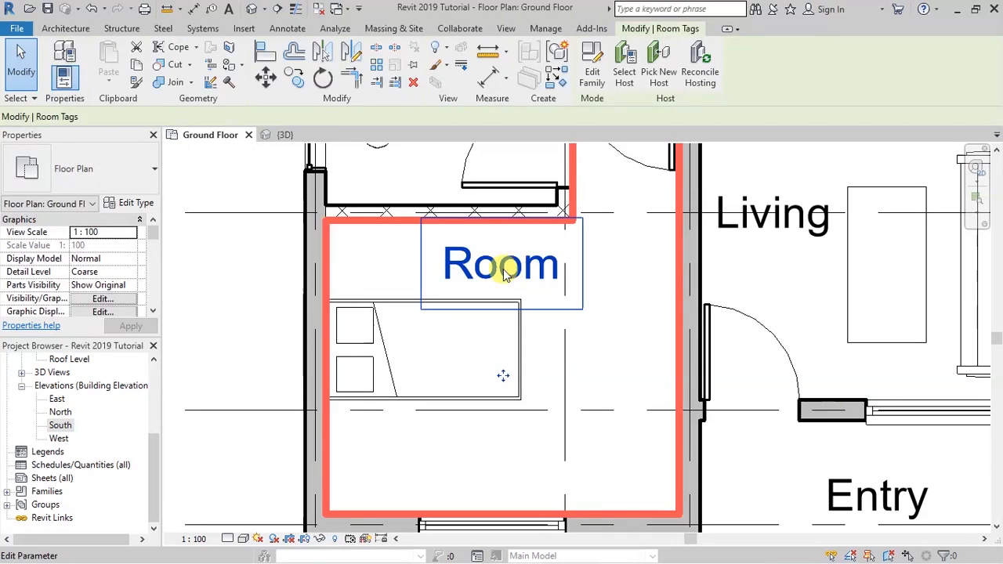
pyautogui.click(495, 275)
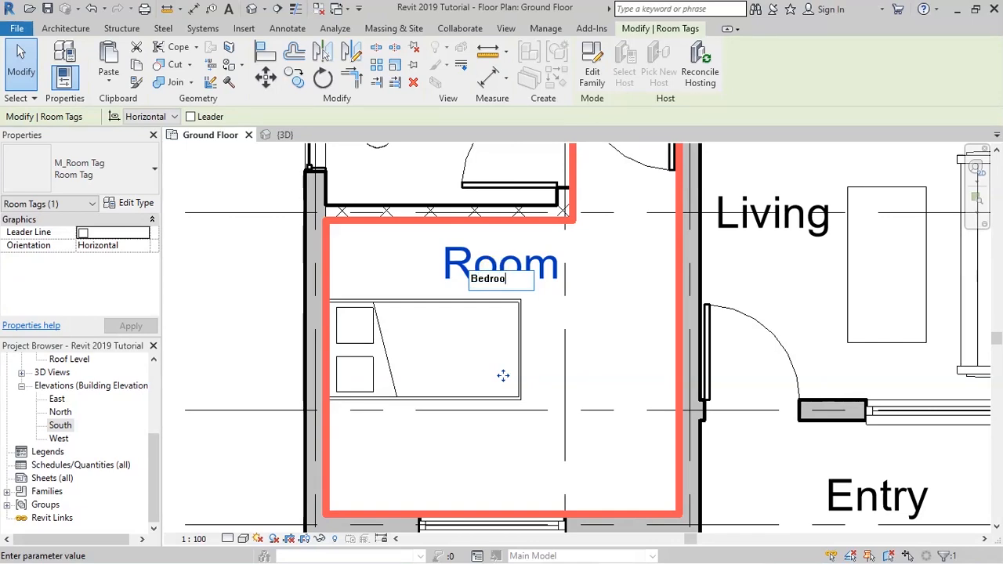
pyautogui.write('Bedroom 0')
pyautogui.write('1')
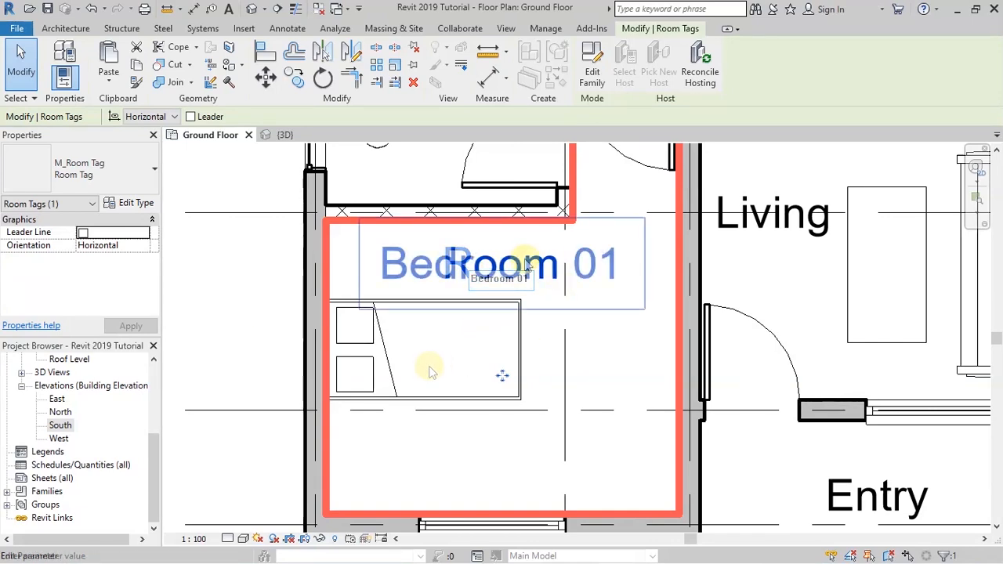
pyautogui.click(446, 320)
pyautogui.scroll(-3, 446, 319)
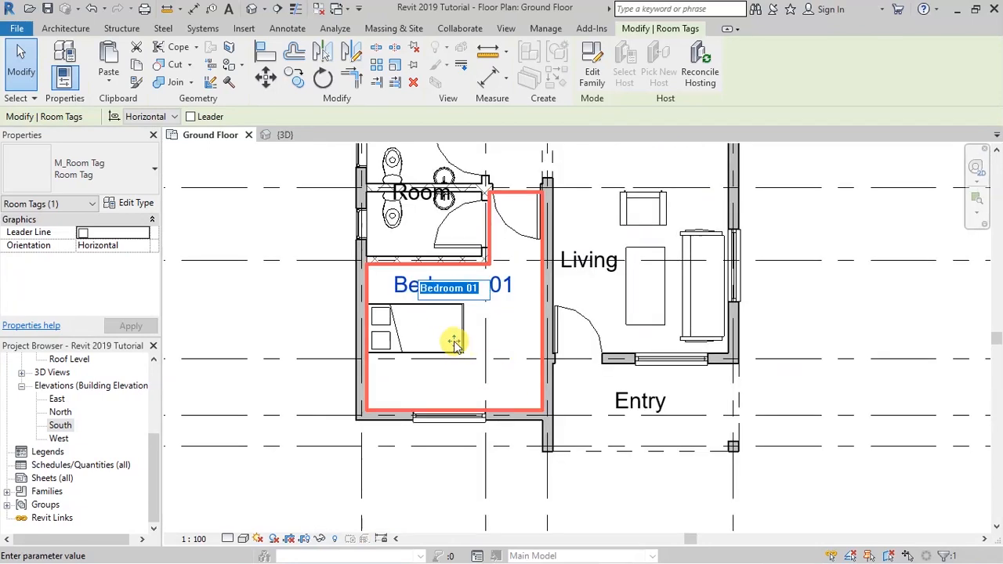
pyautogui.click(455, 342)
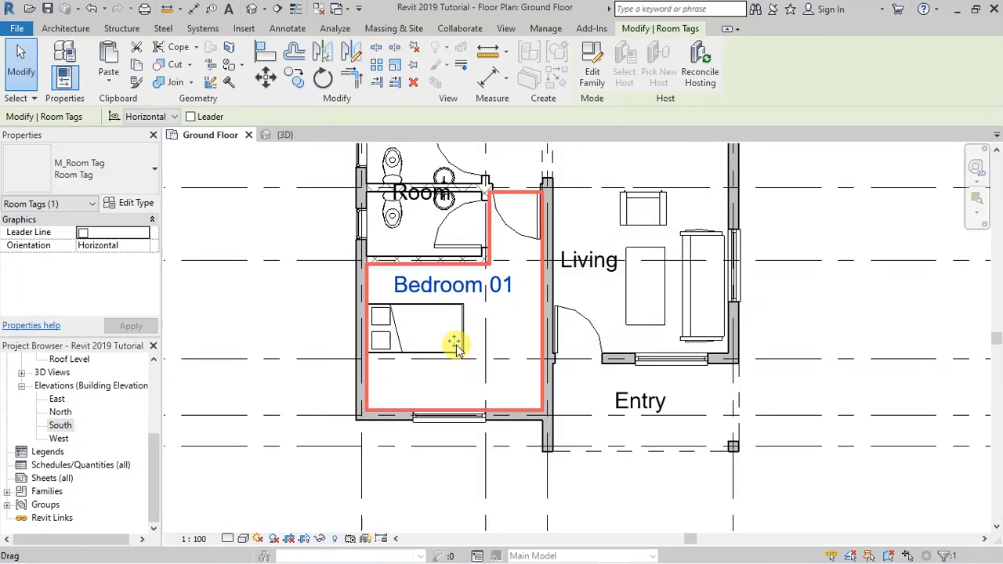
pyautogui.moveTo(453, 343); pyautogui.dragTo(461, 386)
pyautogui.click(263, 310)
# Rename the lower toilet room, next to Bedroom 01, to WC and move its tag down inside the room.
pyautogui.scroll(-3, 424, 470)
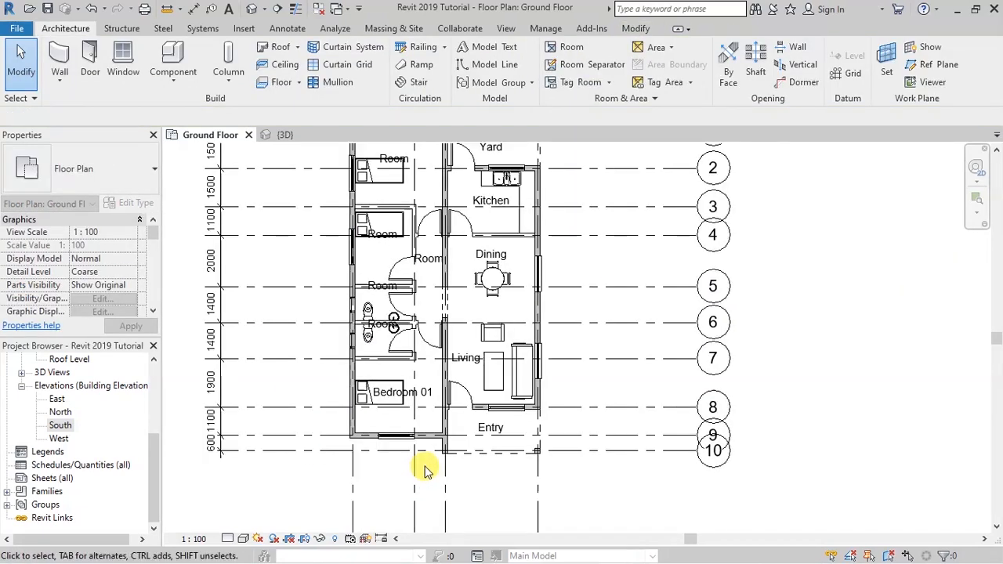
pyautogui.scroll(-2, 424, 470)
pyautogui.scroll(5, 382, 359)
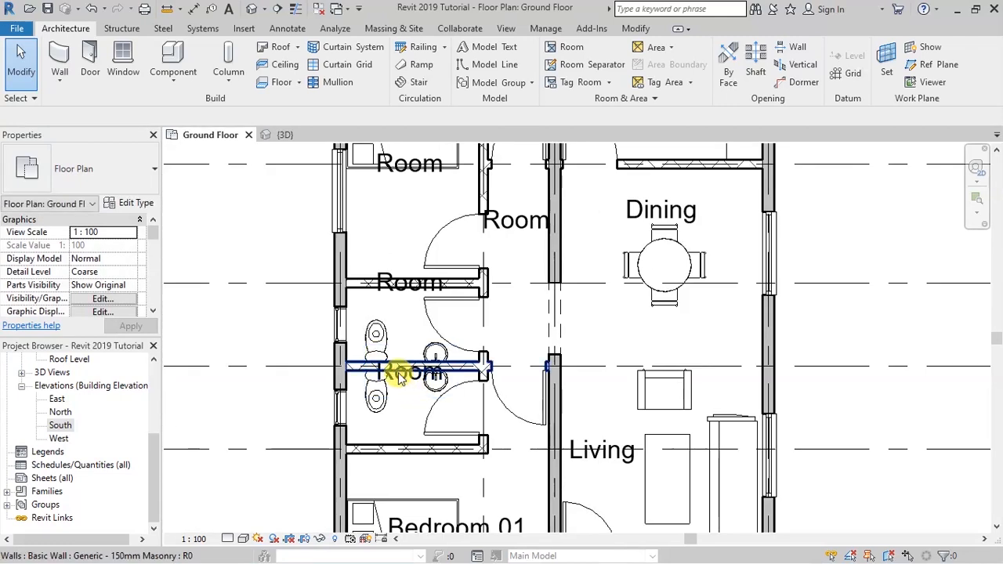
pyautogui.click(395, 366)
pyautogui.click(404, 387)
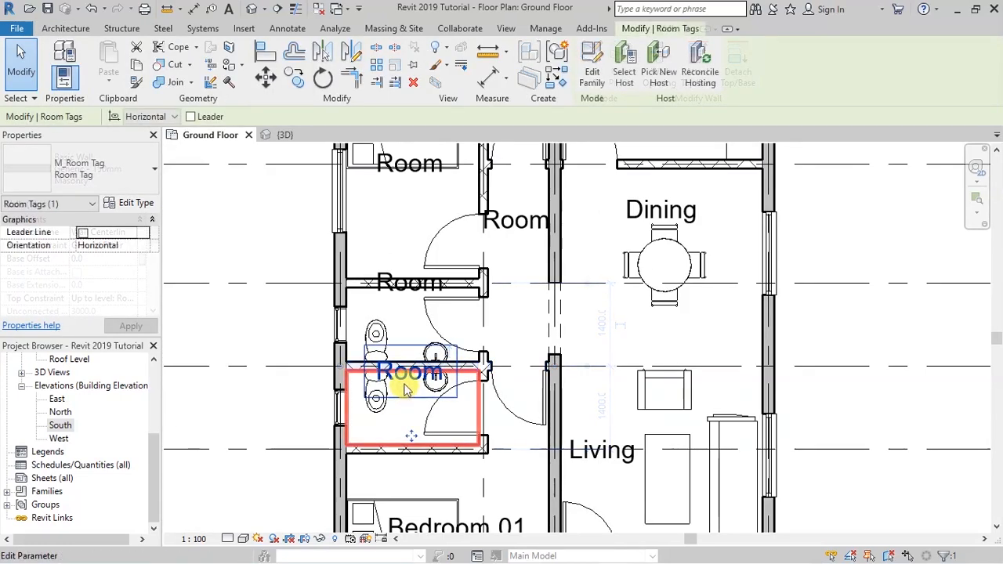
pyautogui.click(410, 378)
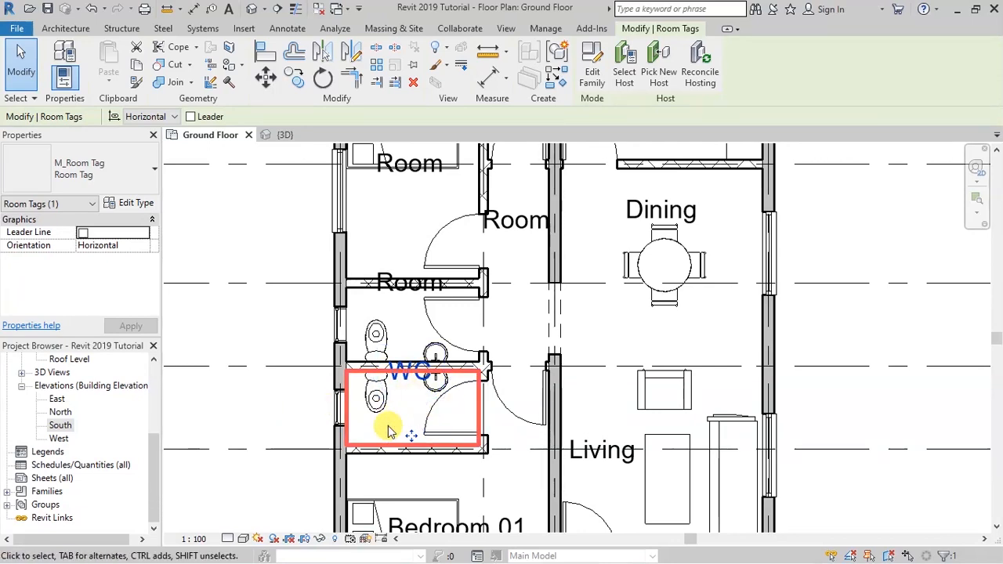
pyautogui.scroll(2, 389, 453)
pyautogui.moveTo(422, 427); pyautogui.dragTo(418, 473)
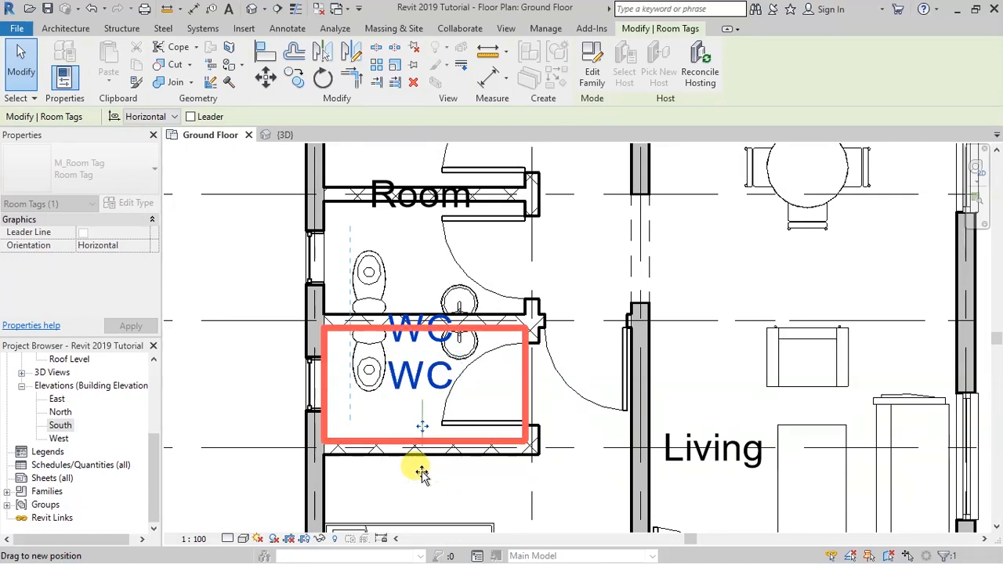
pyautogui.click(188, 244)
# Rename the upper toilet room to WC and move its tag down off the wall into the room.
pyautogui.scroll(-3, 448, 481)
pyautogui.scroll(3, 447, 324)
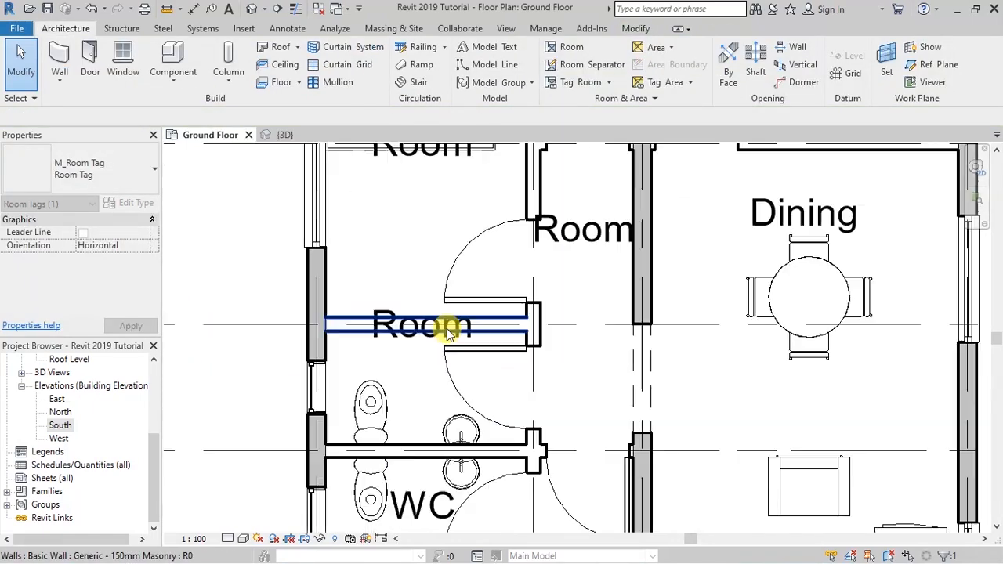
pyautogui.click(409, 352)
pyautogui.moveTo(410, 352); pyautogui.dragTo(415, 465)
pyautogui.click(233, 274)
# Rename the narrow corridor room between the bedrooms and the dining area to Pass. and nudge its tag slightly right.
pyautogui.scroll(-4, 372, 457)
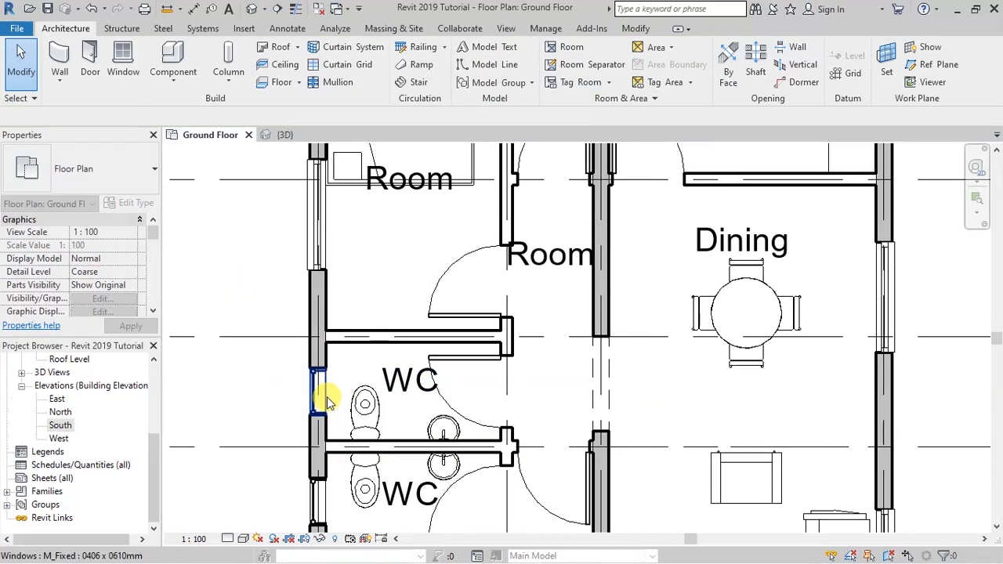
pyautogui.click(443, 334)
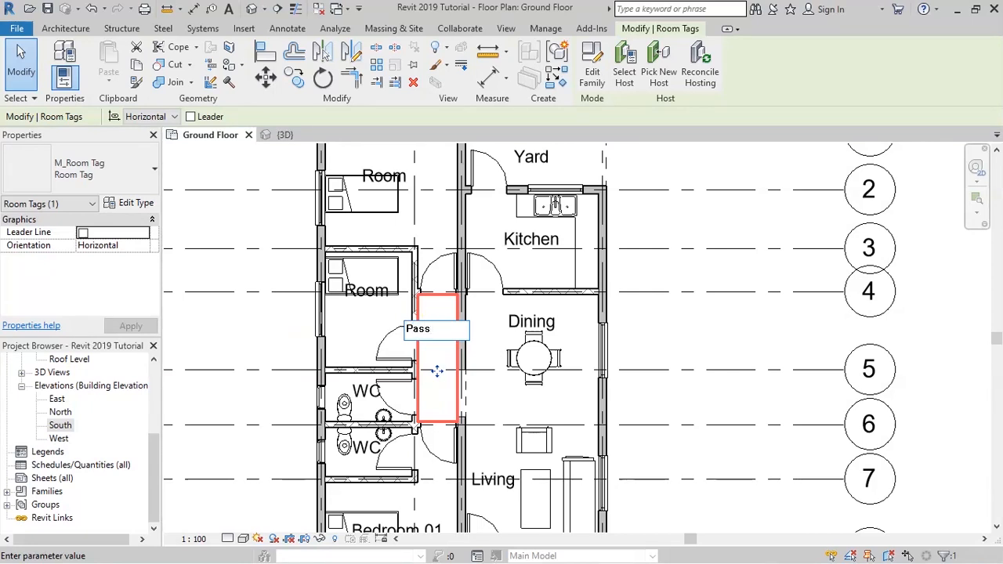
pyautogui.press('Return')
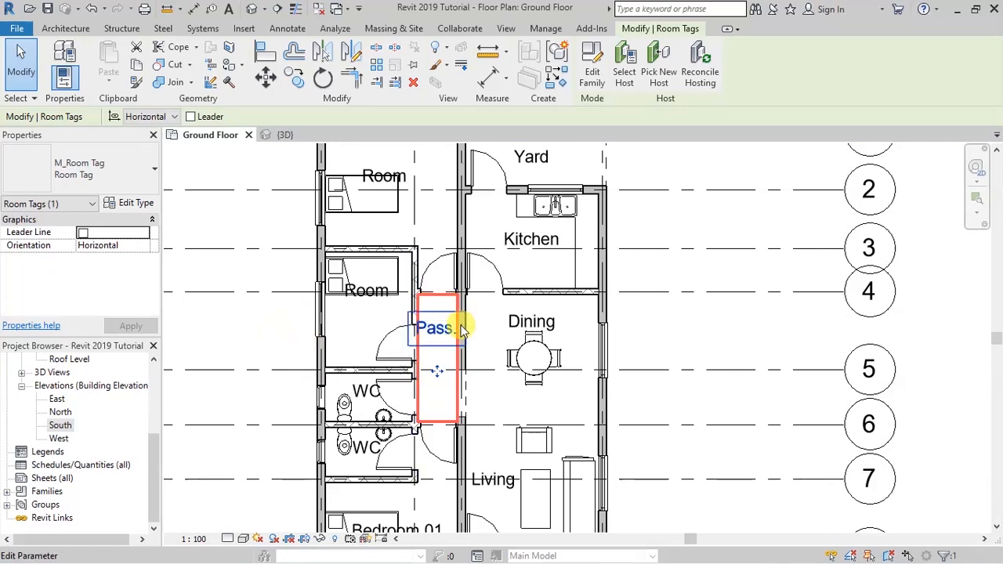
pyautogui.scroll(2, 435, 335)
pyautogui.scroll(2, 435, 336)
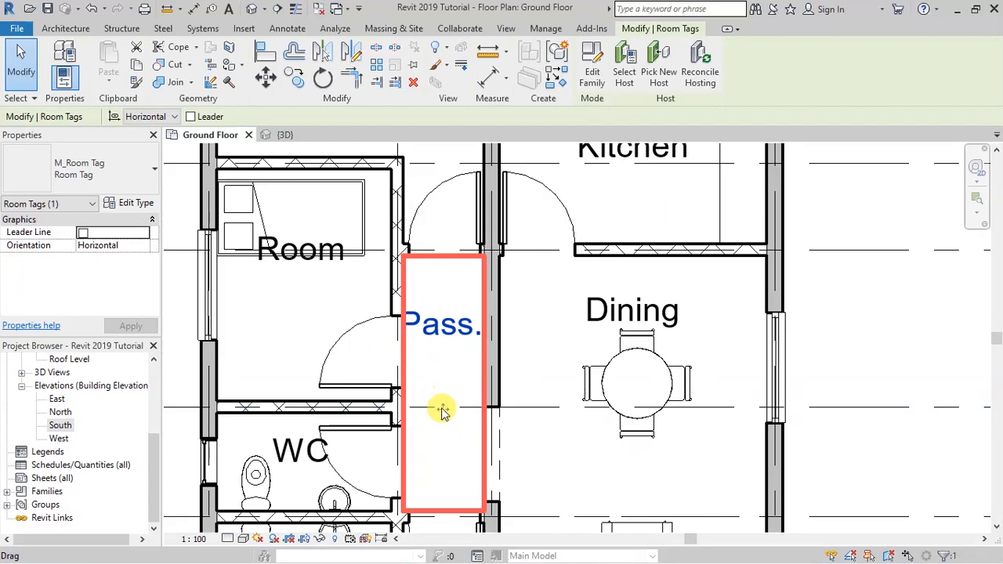
pyautogui.moveTo(449, 409); pyautogui.dragTo(451, 409)
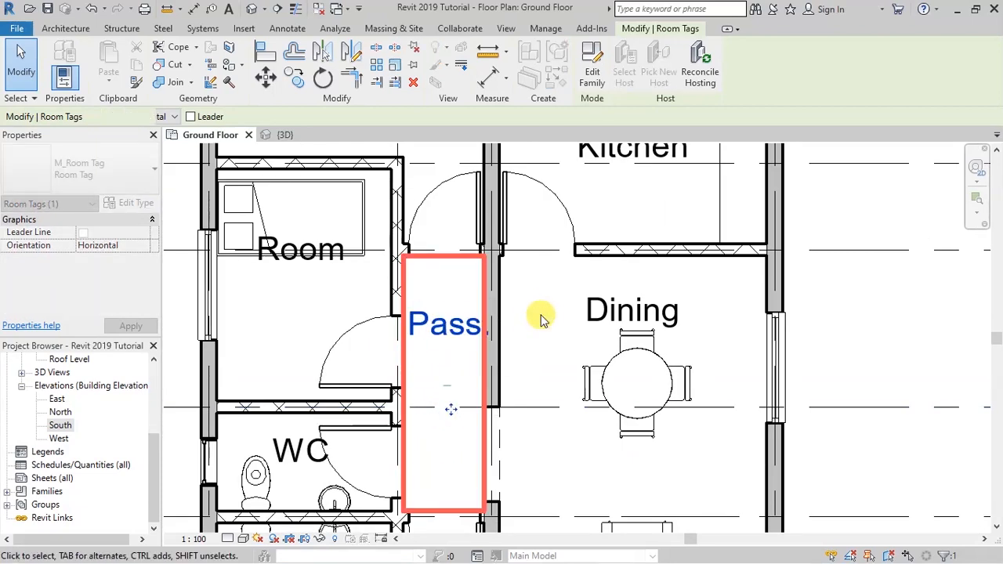
pyautogui.click(837, 307)
# Rename the middle bedroom, between the upper WC and the top bedroom, to Bedroom 02.
pyautogui.scroll(-3, 459, 324)
pyautogui.click(348, 347)
pyautogui.scroll(4, 393, 326)
pyautogui.click(407, 347)
pyautogui.click(384, 330)
pyautogui.write('Bedroom 02')
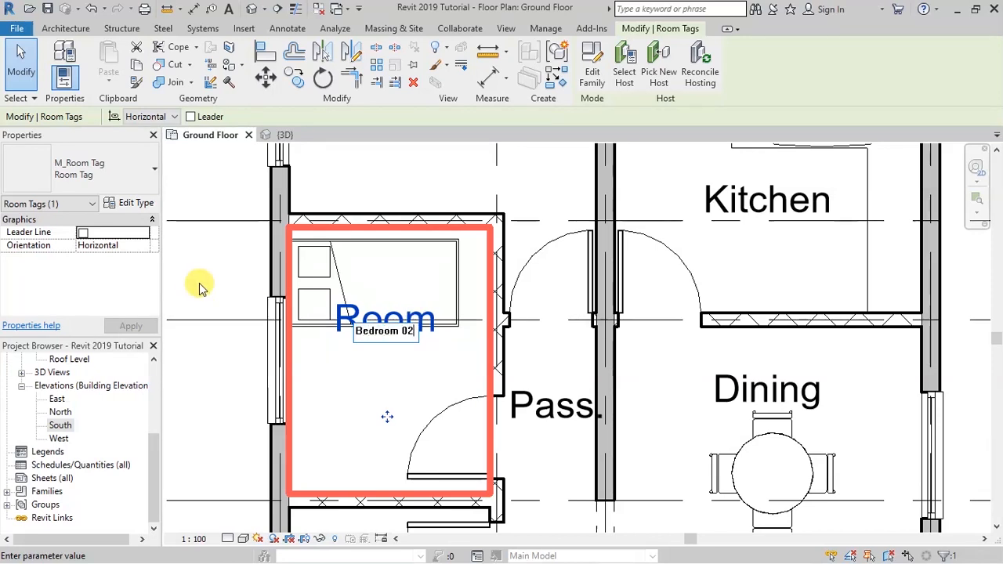
pyautogui.click(367, 256)
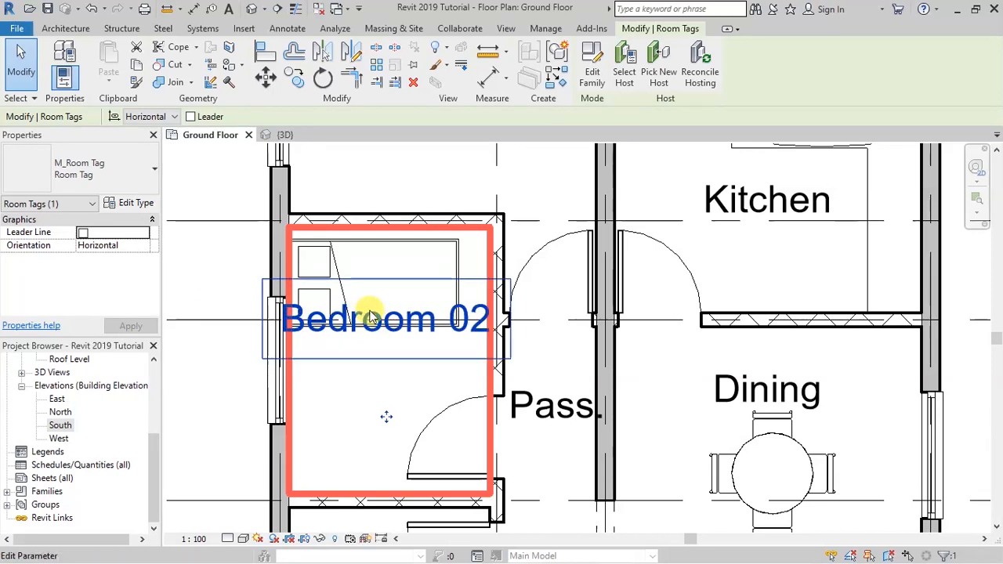
# Move the Bedroom 02 tag slightly down, clear of the bed and inside the room.
pyautogui.moveTo(386, 421); pyautogui.dragTo(387, 444)
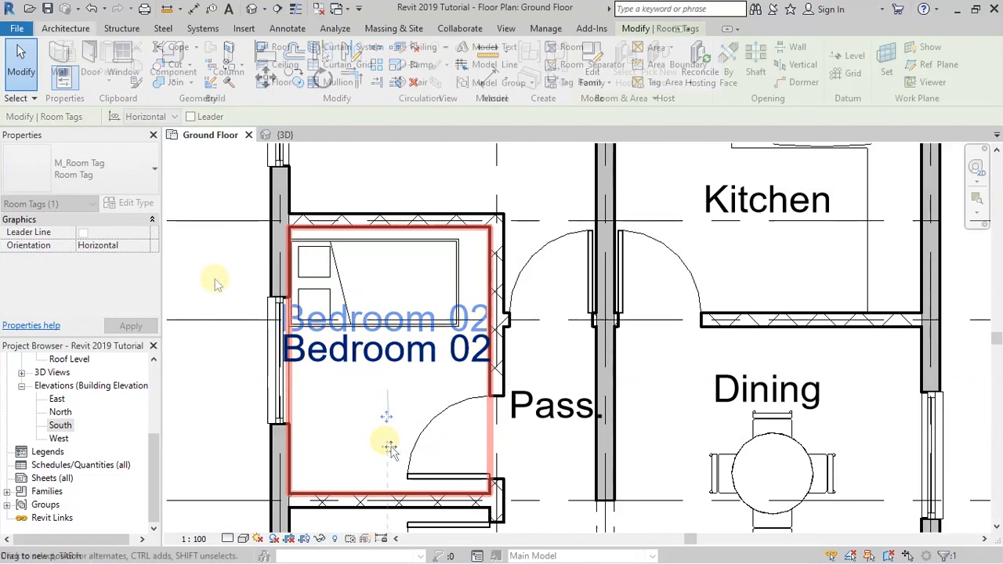
pyautogui.click(324, 431)
# Rename the uppermost bedroom, next to the Yard, to Bedroom 03 and move its tag up above the bed.
pyautogui.scroll(-3, 329, 432)
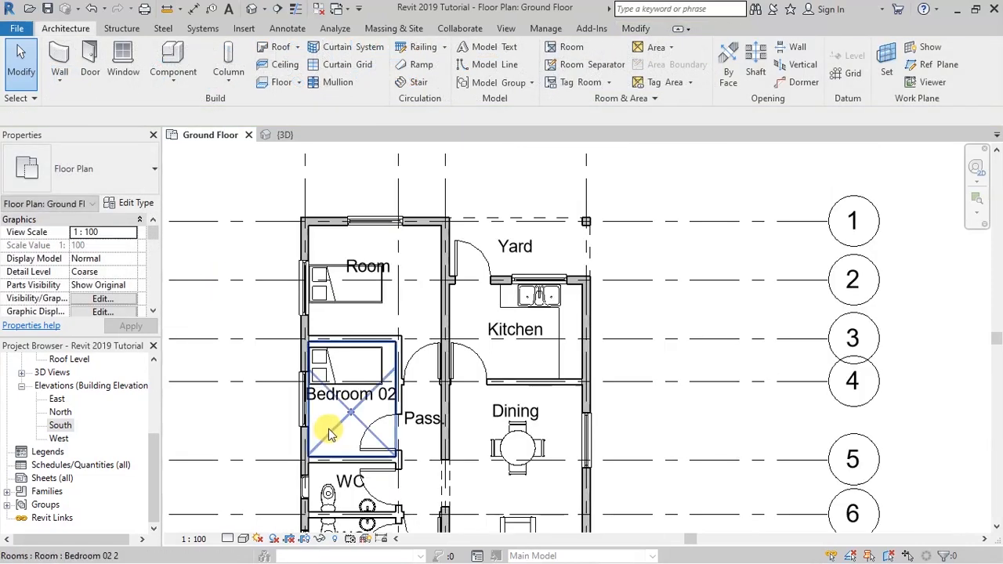
pyautogui.click(378, 264)
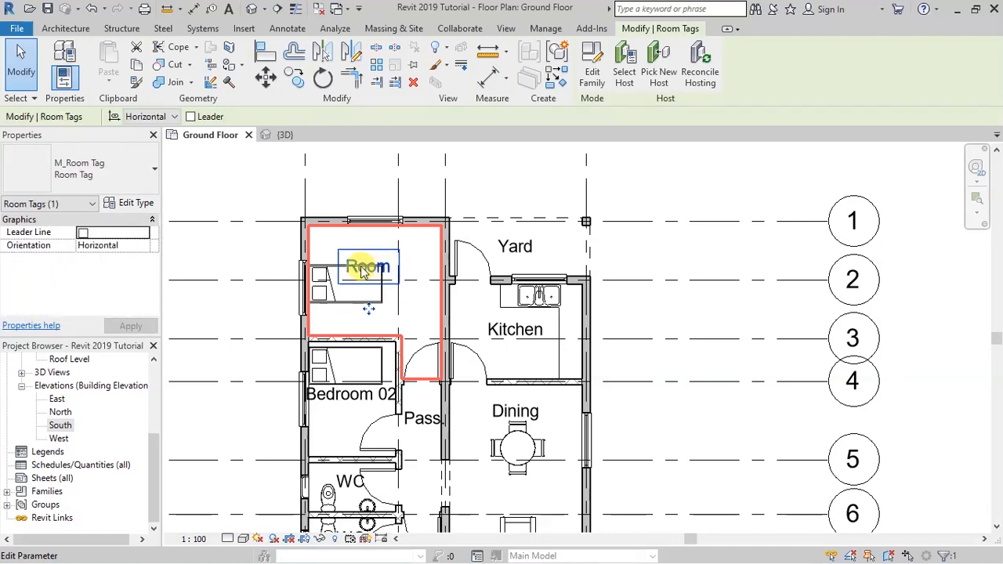
pyautogui.click(362, 268)
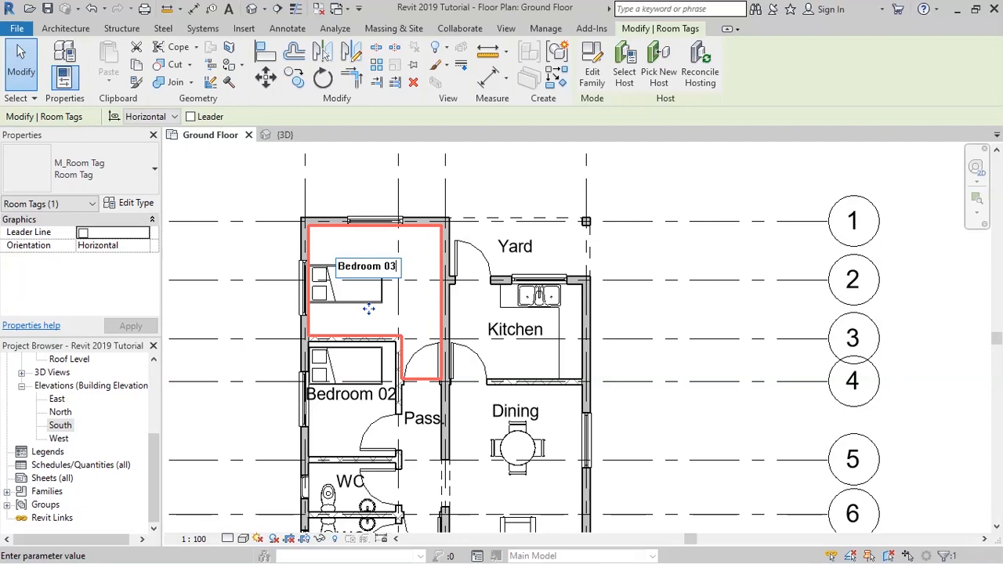
pyautogui.click(225, 270)
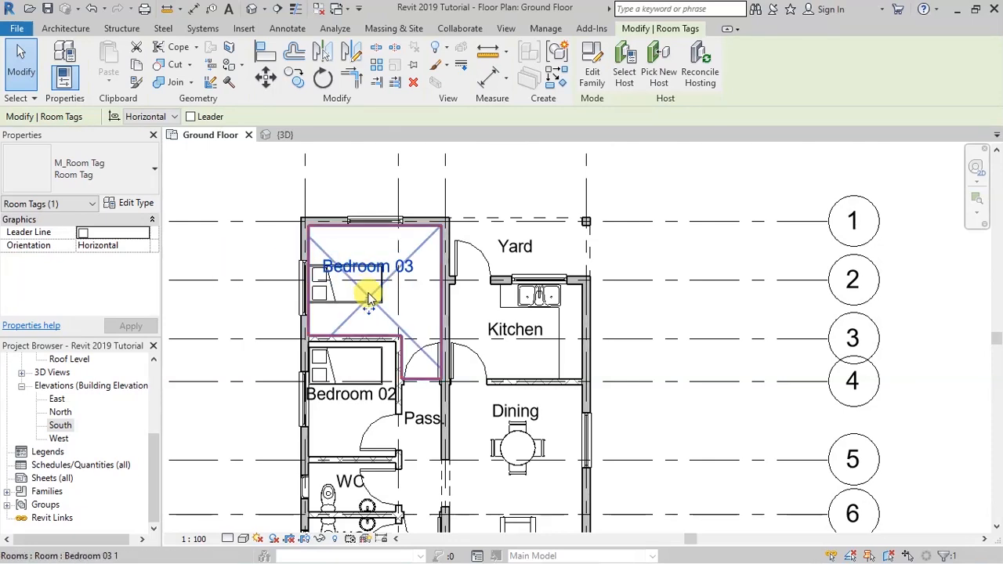
pyautogui.moveTo(367, 306); pyautogui.dragTo(369, 277)
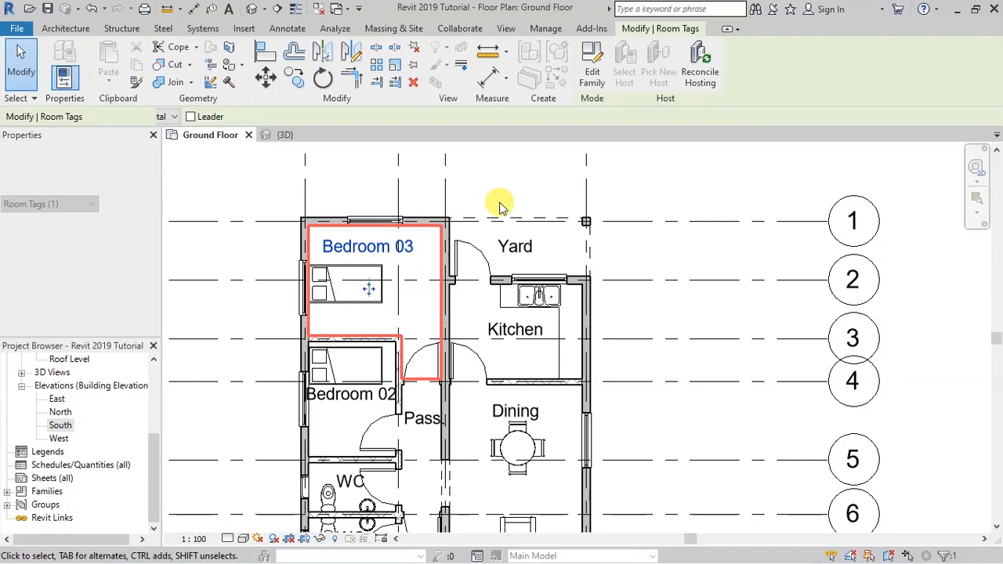
pyautogui.click(658, 160)
# Save the project with the finished room tags.
pyautogui.scroll(-3, 517, 193)
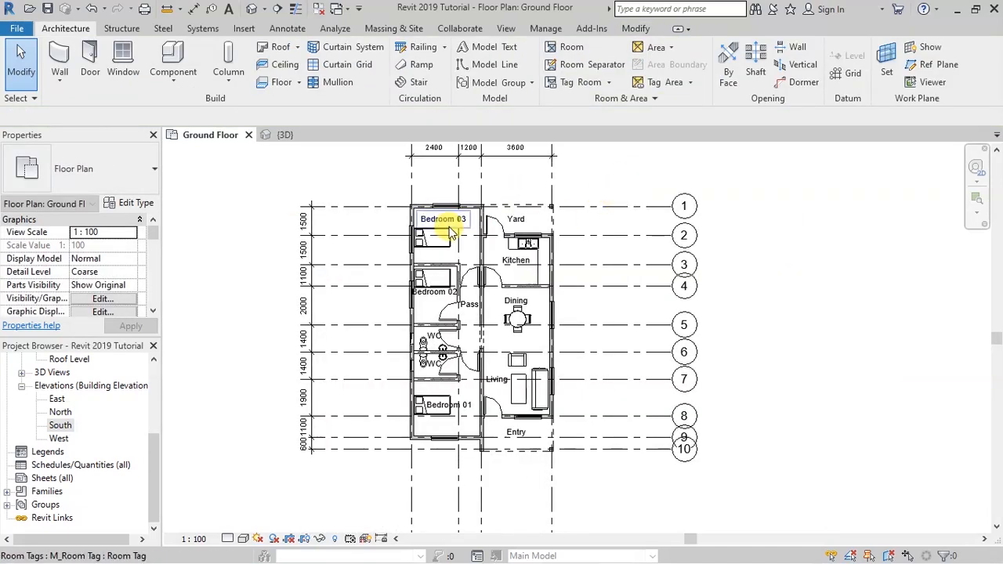
pyautogui.scroll(3, 439, 265)
pyautogui.hotkey('ctrl', 's')
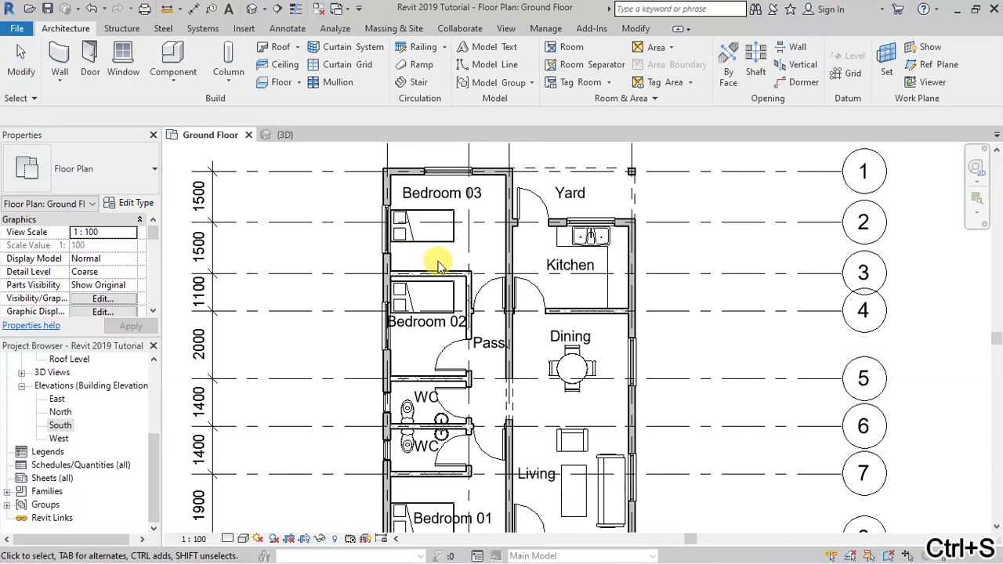
# Examine the walls, columns and tagged rooms of the Ground Floor plan from the Yard down to the Entry.
pyautogui.scroll(2, 432, 166)
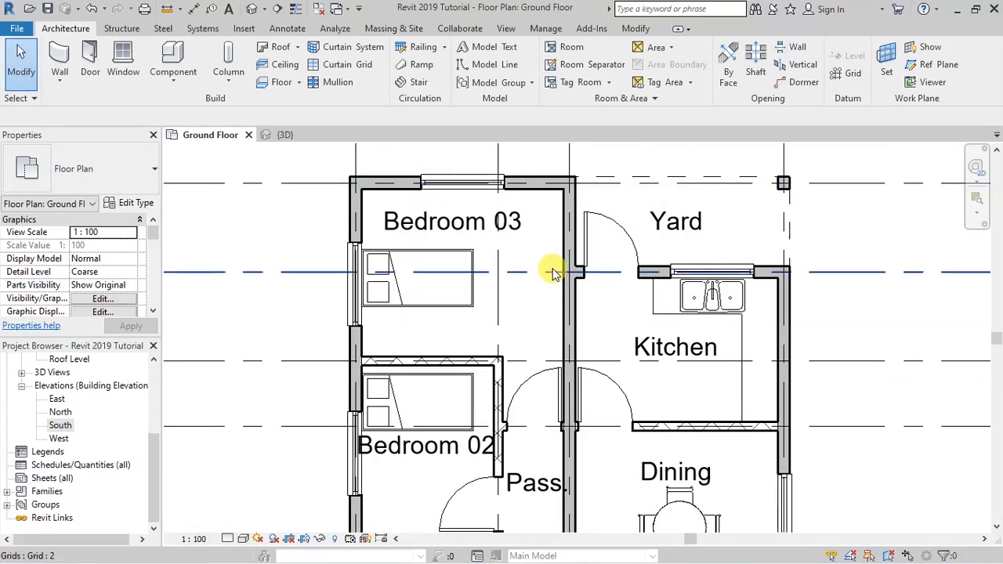
pyautogui.scroll(1, 644, 155)
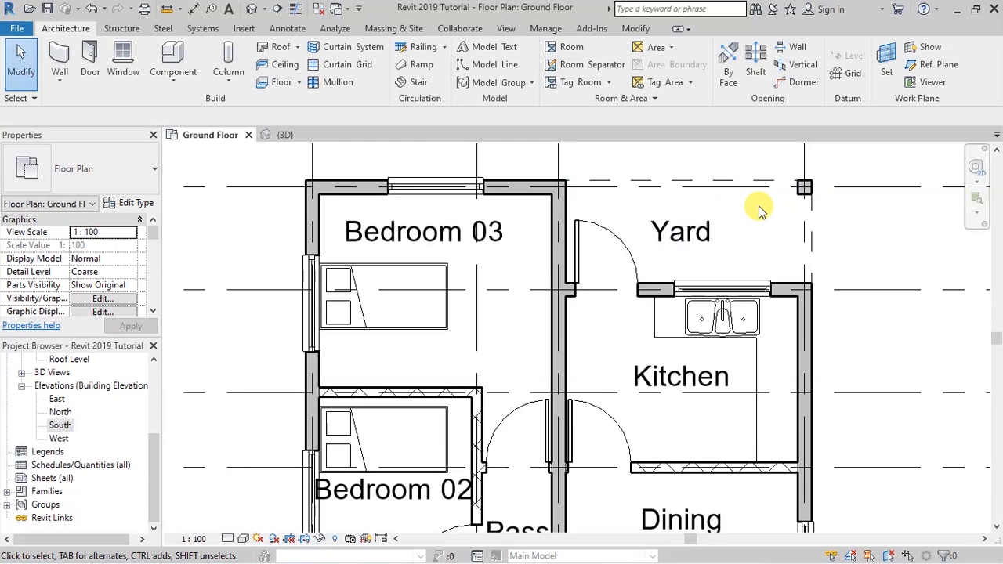
pyautogui.scroll(1, 757, 205)
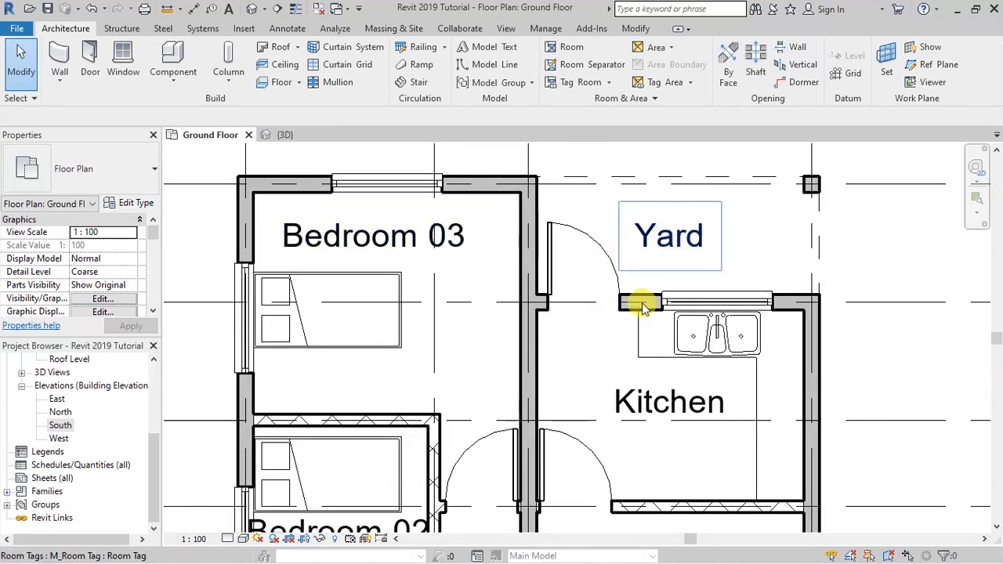
pyautogui.moveTo(505, 374); pyautogui.dragTo(503, 251, button='middle')
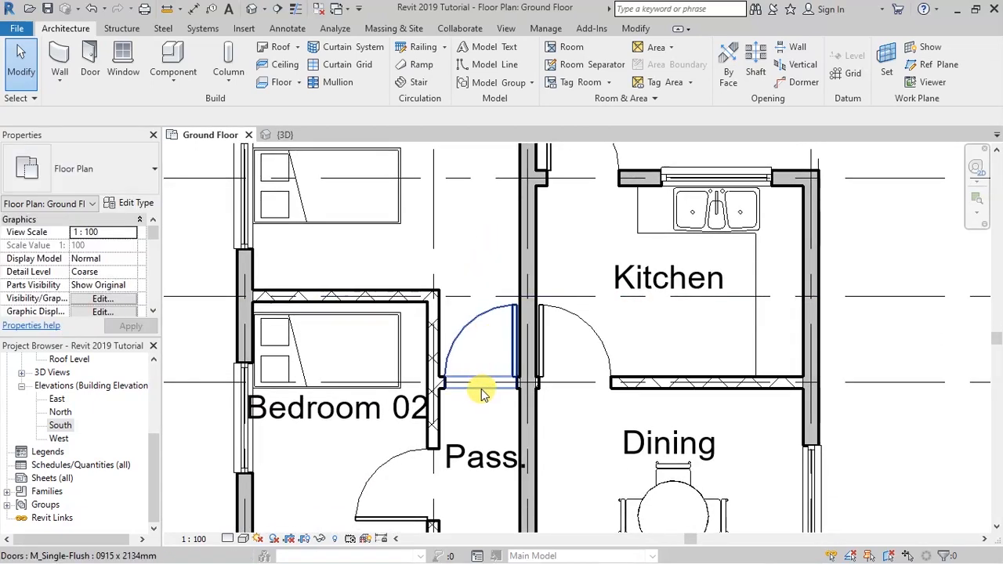
pyautogui.moveTo(477, 414); pyautogui.dragTo(496, 249, button='middle')
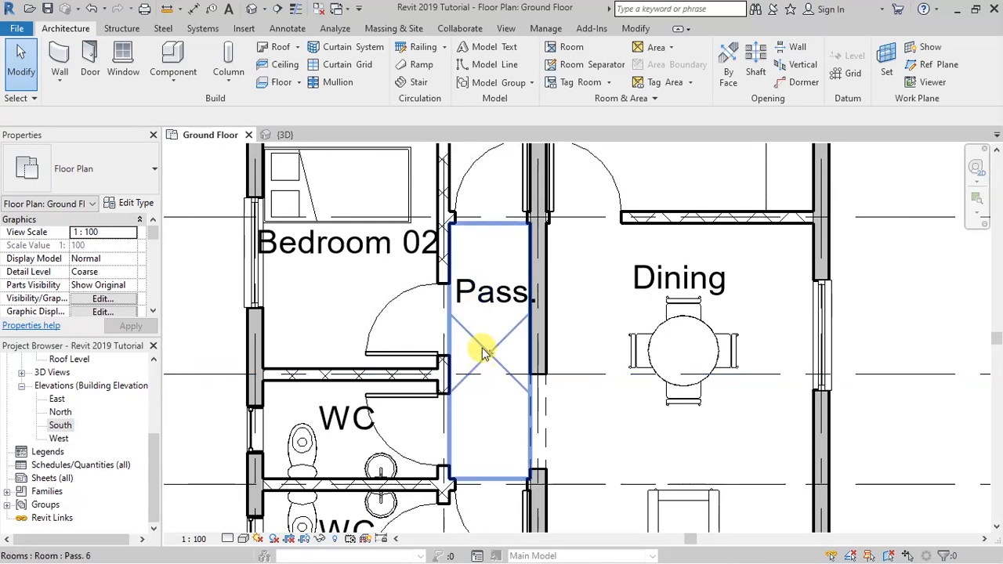
pyautogui.moveTo(581, 413); pyautogui.dragTo(570, 265, button='middle')
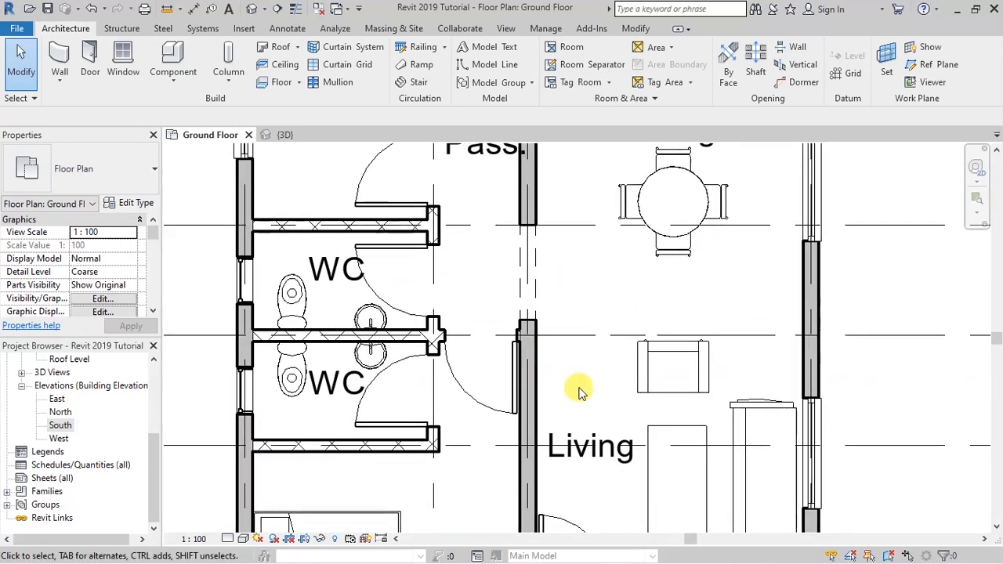
pyautogui.moveTo(884, 390); pyautogui.dragTo(884, 260, button='middle')
pyautogui.moveTo(893, 431); pyautogui.dragTo(894, 325, button='middle')
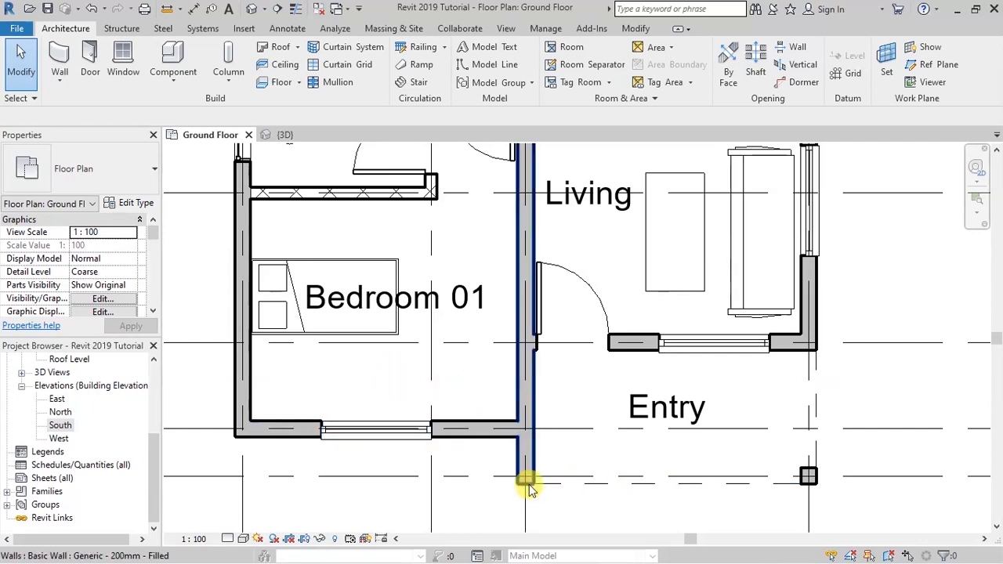
pyautogui.scroll(-3, 504, 419)
pyautogui.scroll(-1, 479, 490)
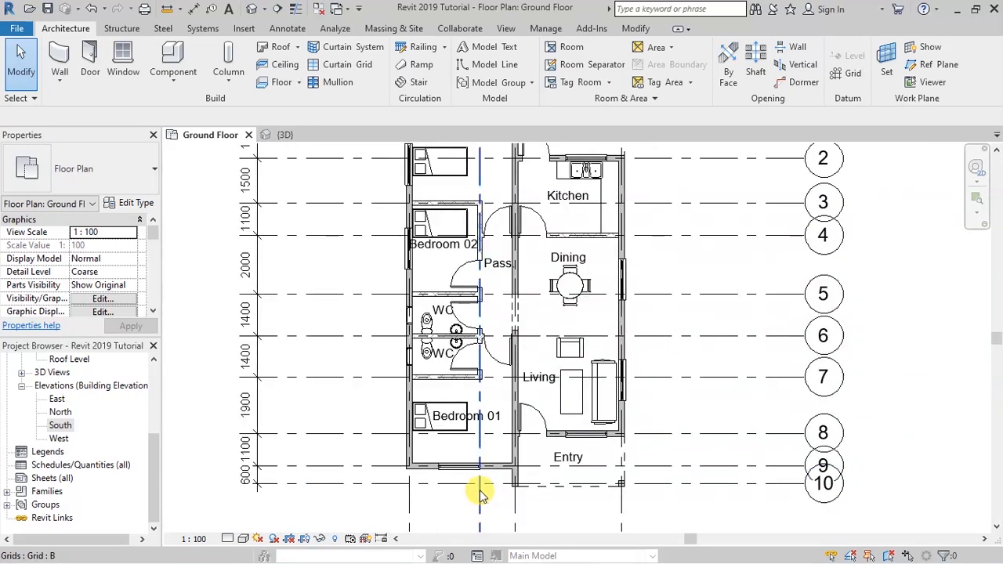
pyautogui.scroll(-1, 480, 490)
pyautogui.scroll(1, 501, 160)
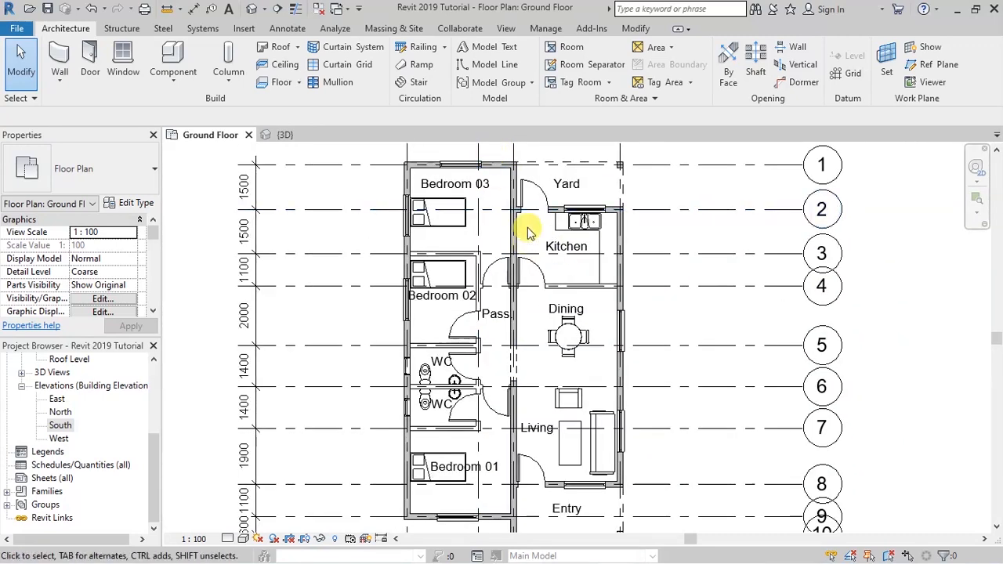
pyautogui.scroll(1, 529, 224)
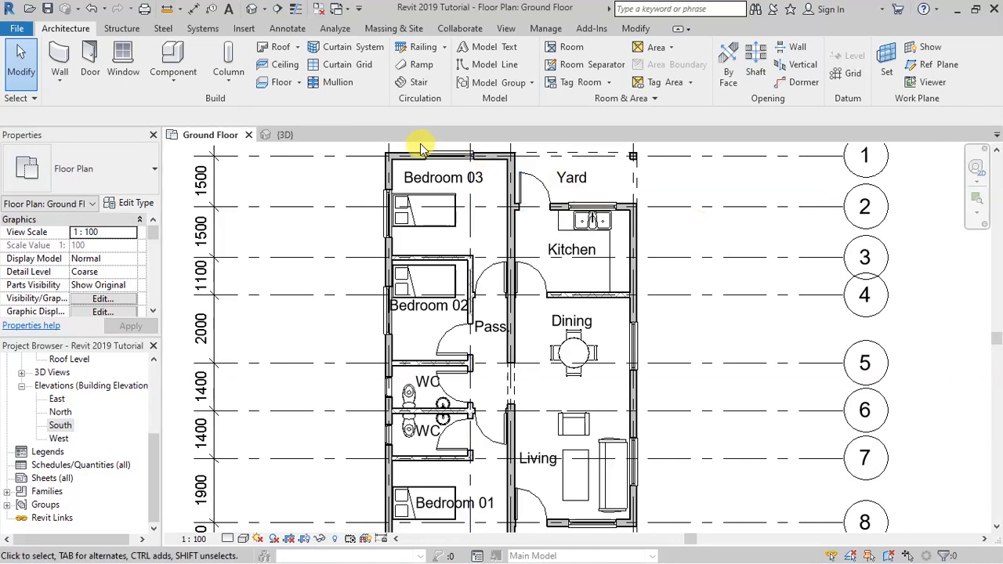
# Open the layer structure of the exterior wall type beside Bedroom 03 and the material selection for its Structure [1] layer.
pyautogui.scroll(2, 419, 145)
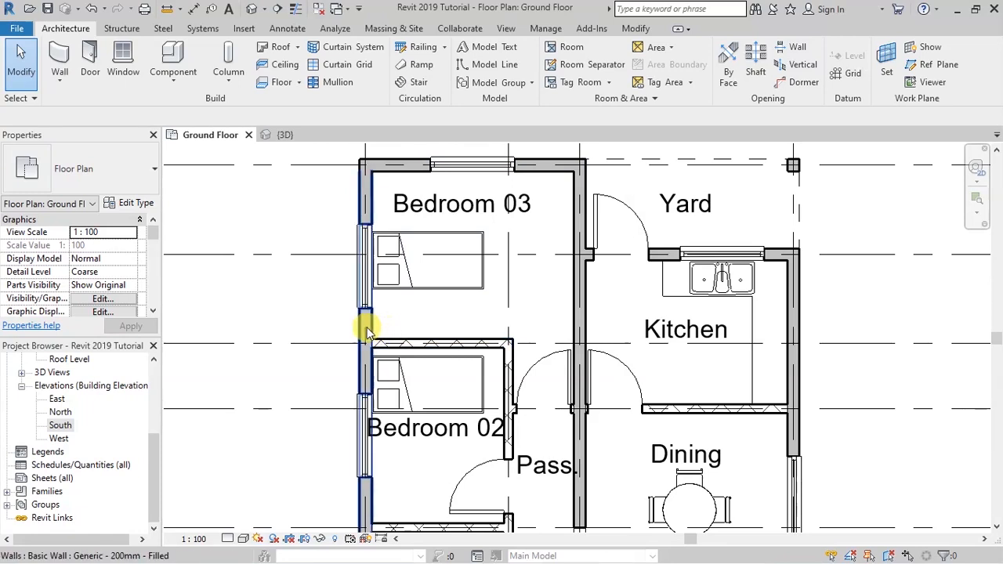
pyautogui.click(369, 325)
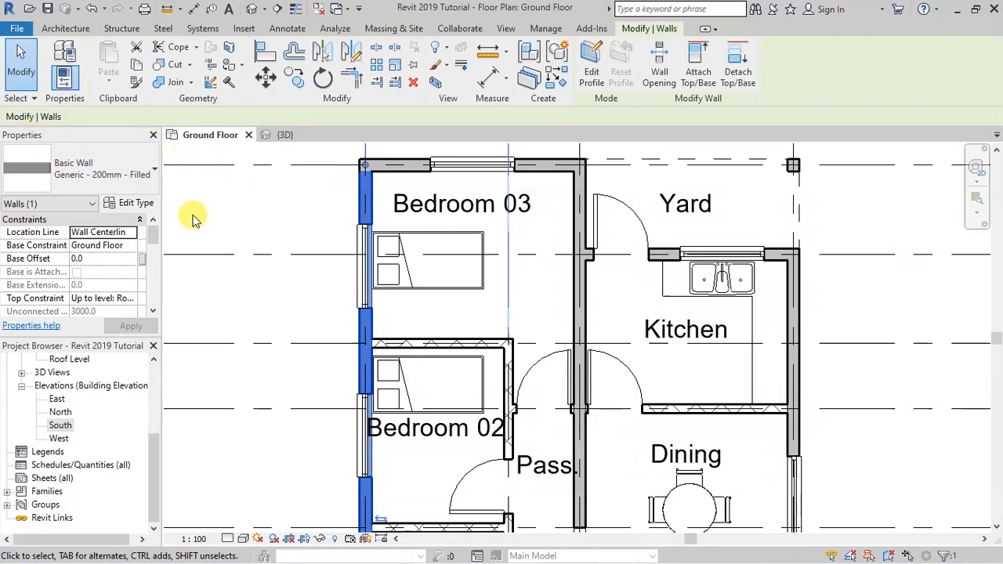
pyautogui.click(151, 207)
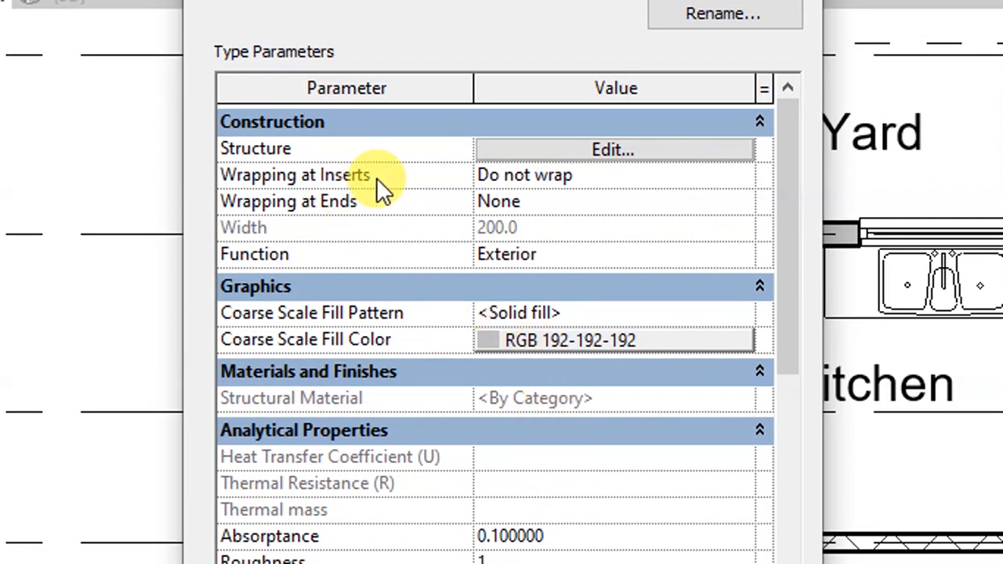
pyautogui.click(535, 151)
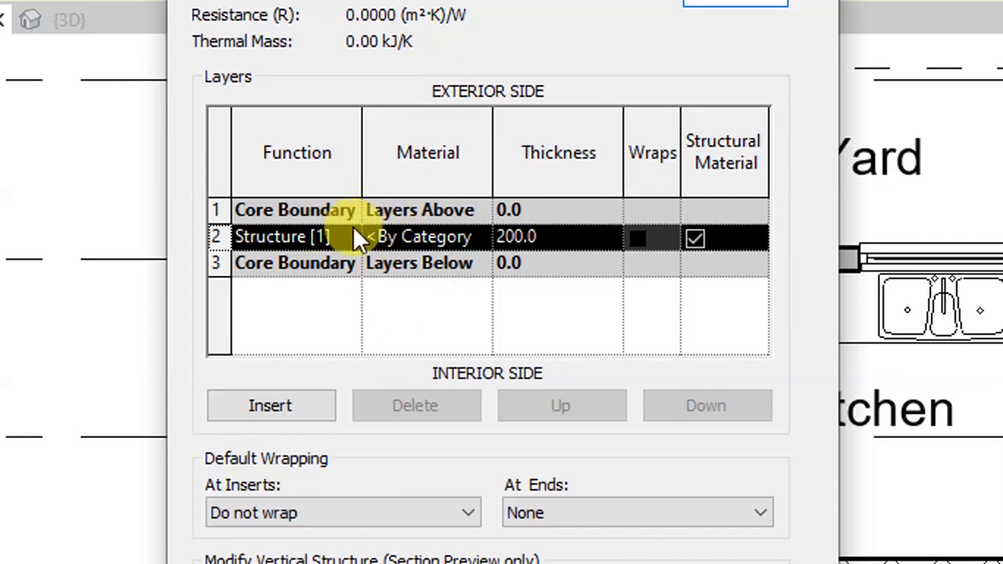
pyautogui.click(386, 233)
pyautogui.click(478, 235)
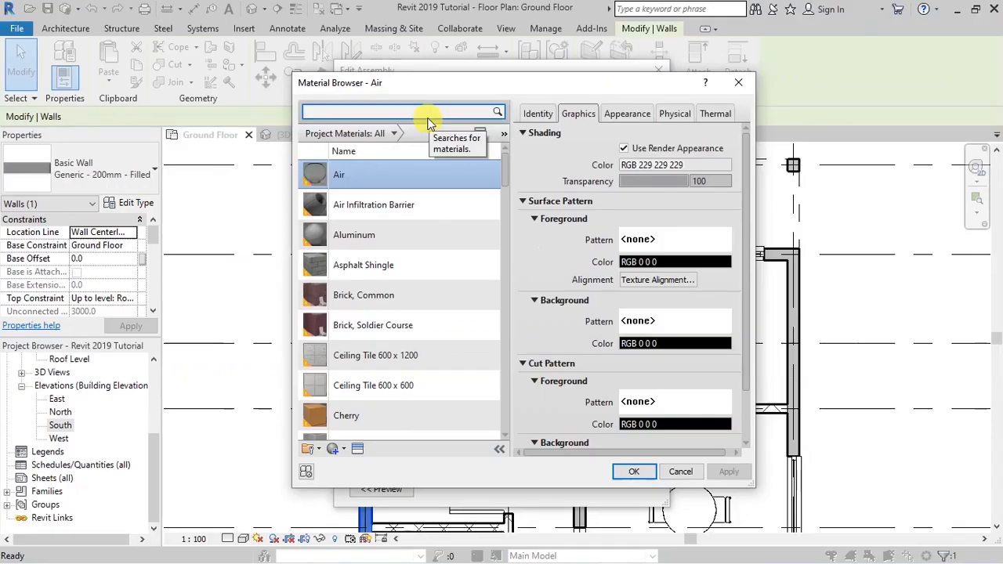
# Search the project materials for stone and clear the search.
pyautogui.write('stone')
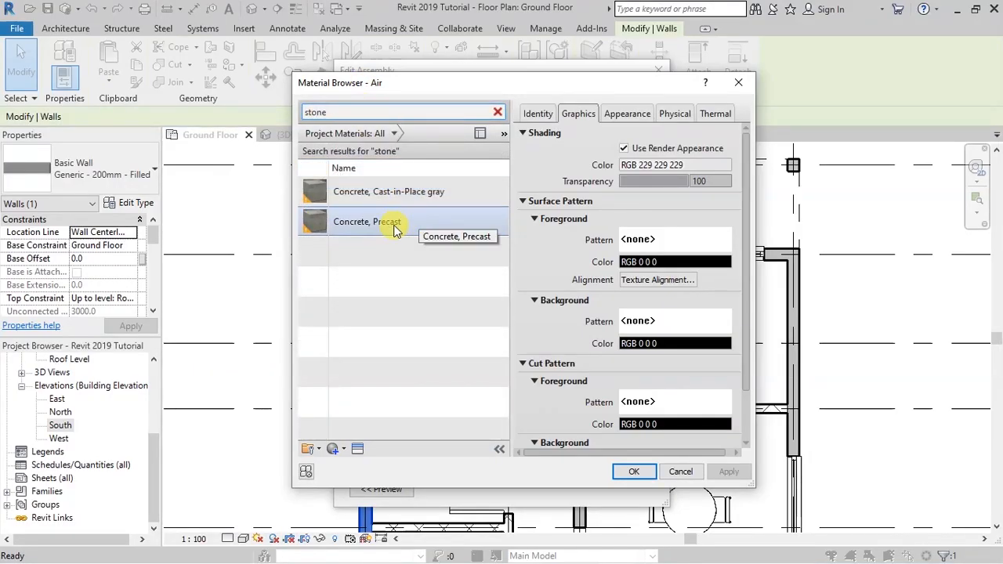
pyautogui.click(359, 198)
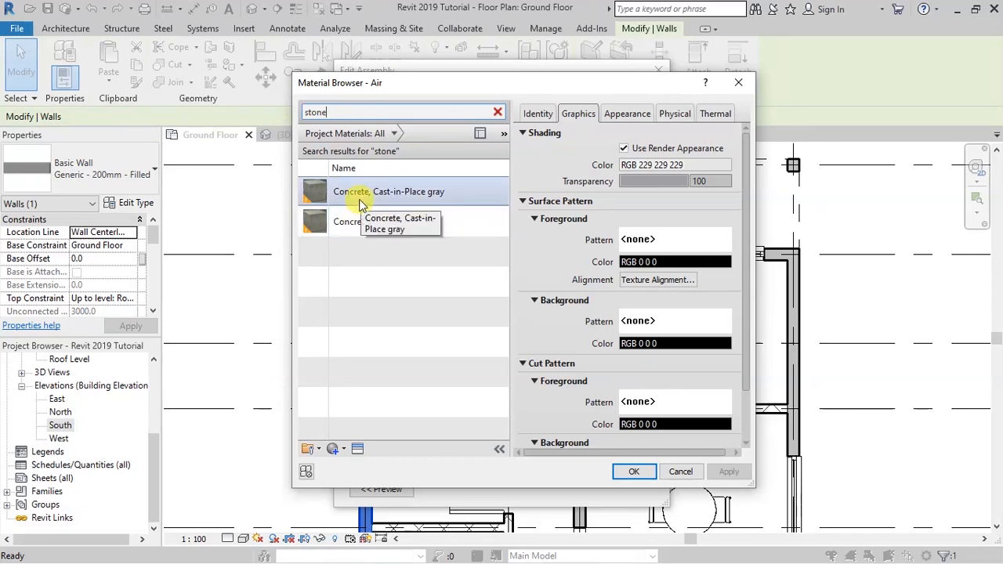
pyautogui.click(363, 227)
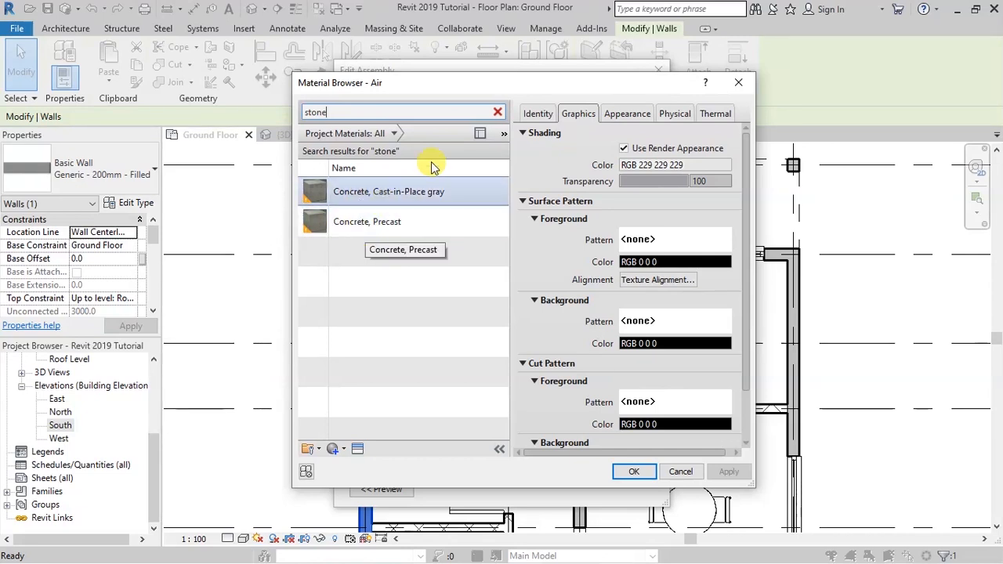
pyautogui.click(498, 112)
pyautogui.click(333, 112)
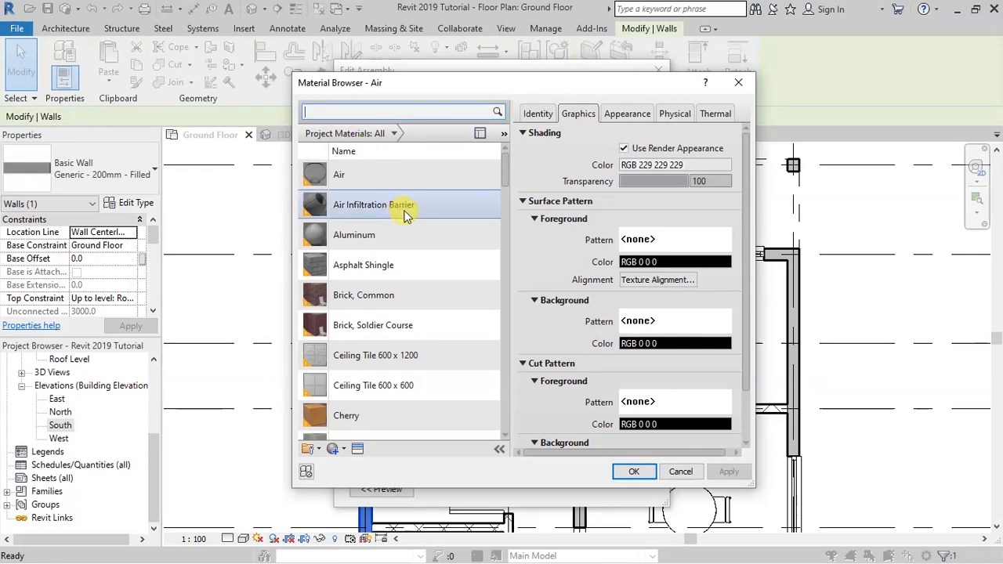
# Assign the Concrete Masonry Units material to the wall's Structure [1] layer.
pyautogui.scroll(-3, 404, 217)
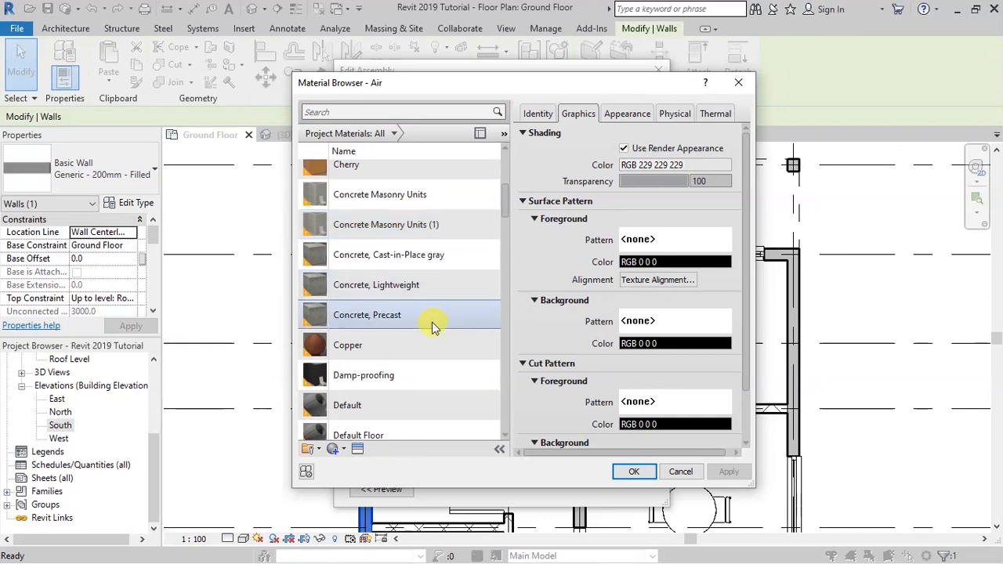
pyautogui.click(356, 232)
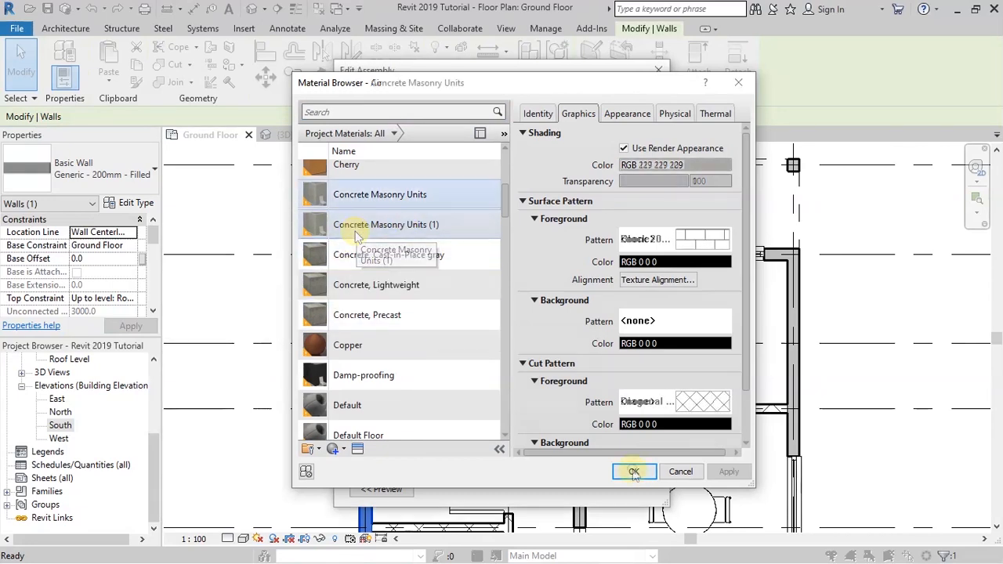
pyautogui.click(637, 474)
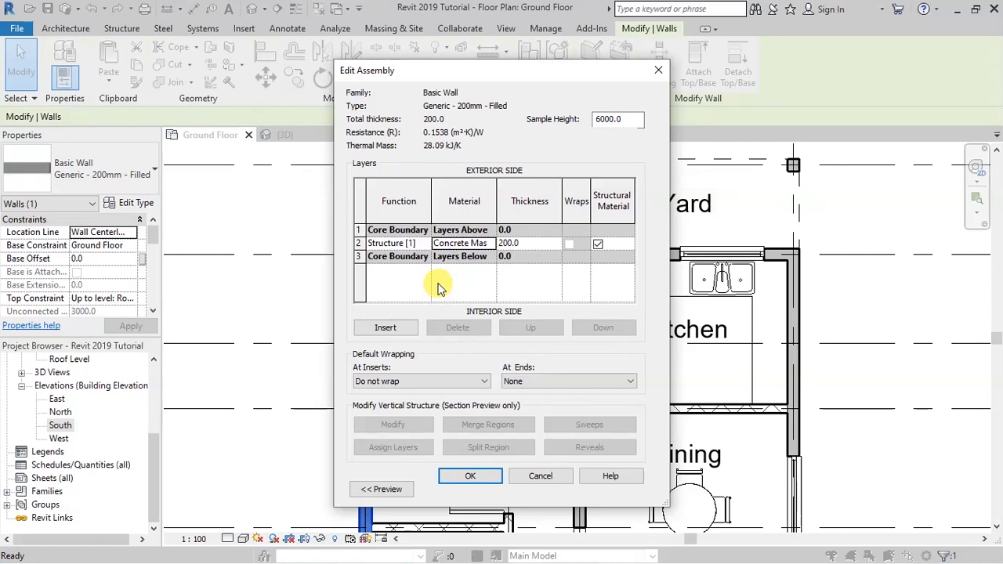
# Insert a new wall layer, place it outside the core boundary on the exterior side, and set its function to Finish 2 [5].
pyautogui.click(385, 328)
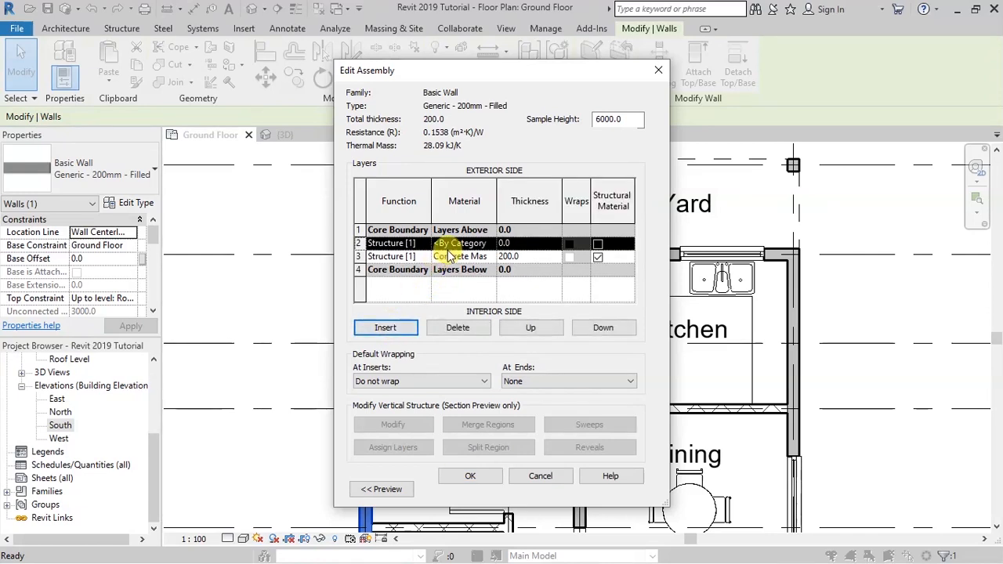
pyautogui.click(533, 329)
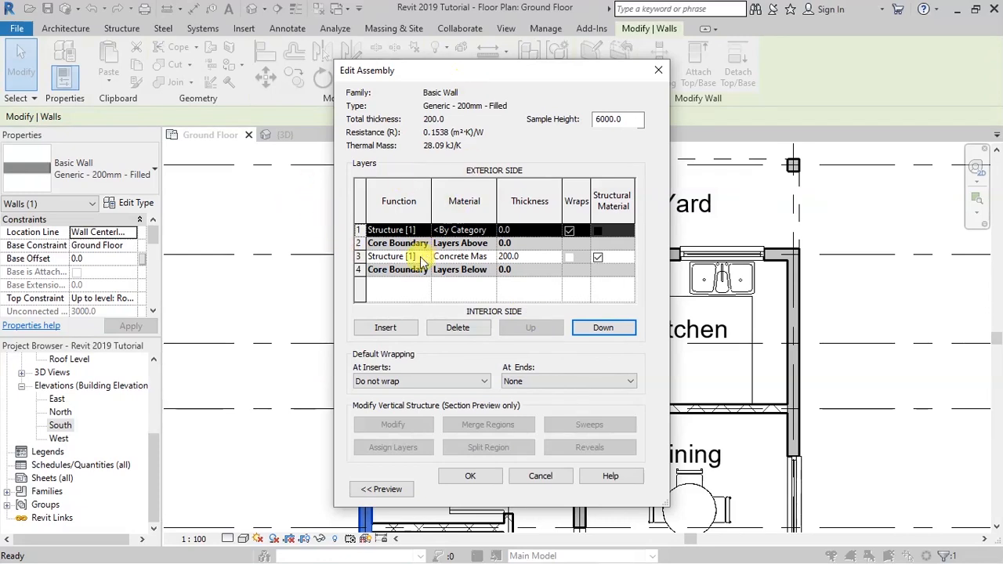
pyautogui.click(404, 230)
pyautogui.click(424, 229)
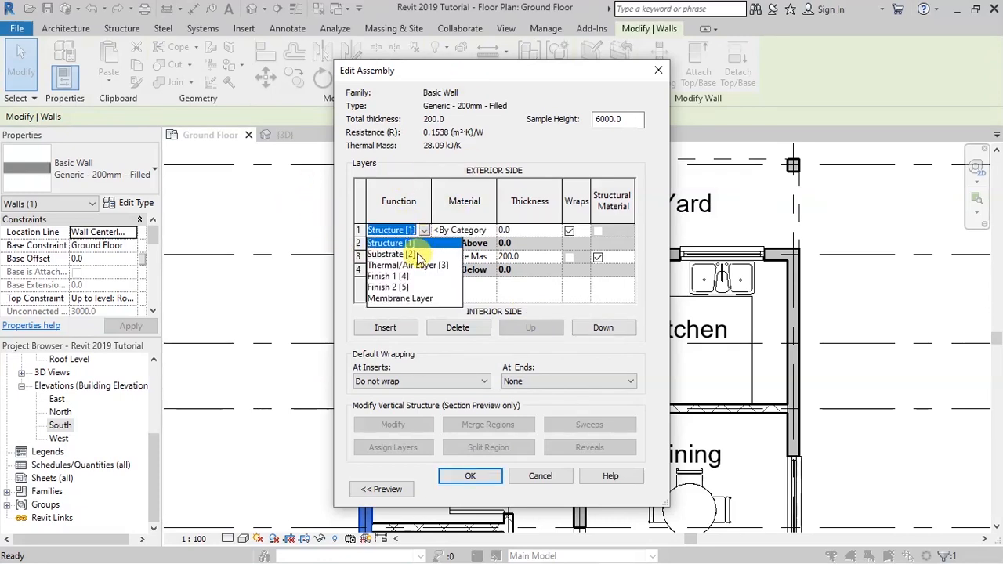
pyautogui.click(399, 287)
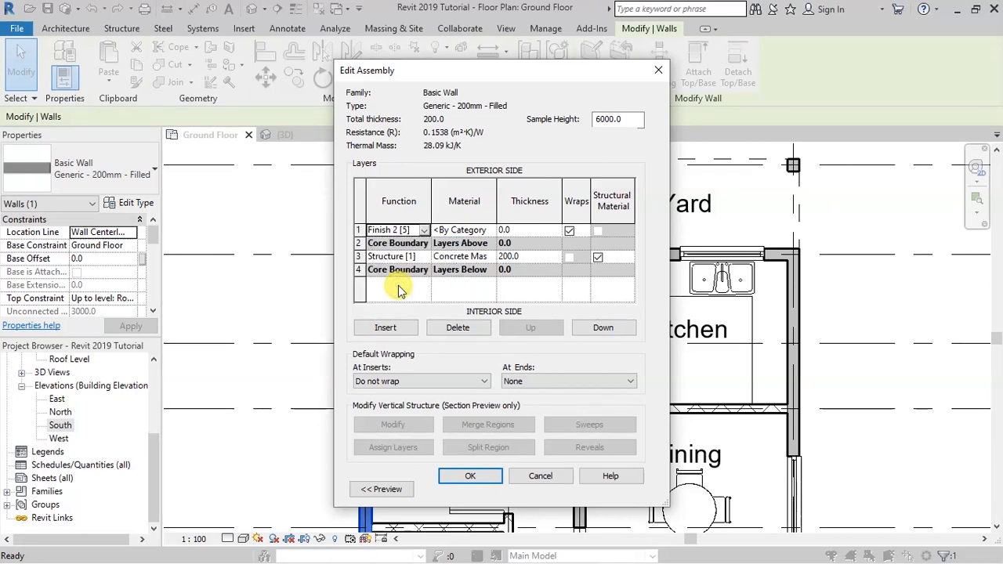
# Assign the Gypsum Wall Board material to the exterior Finish 2 [5] layer and set its thickness to 15 mm.
pyautogui.click(491, 230)
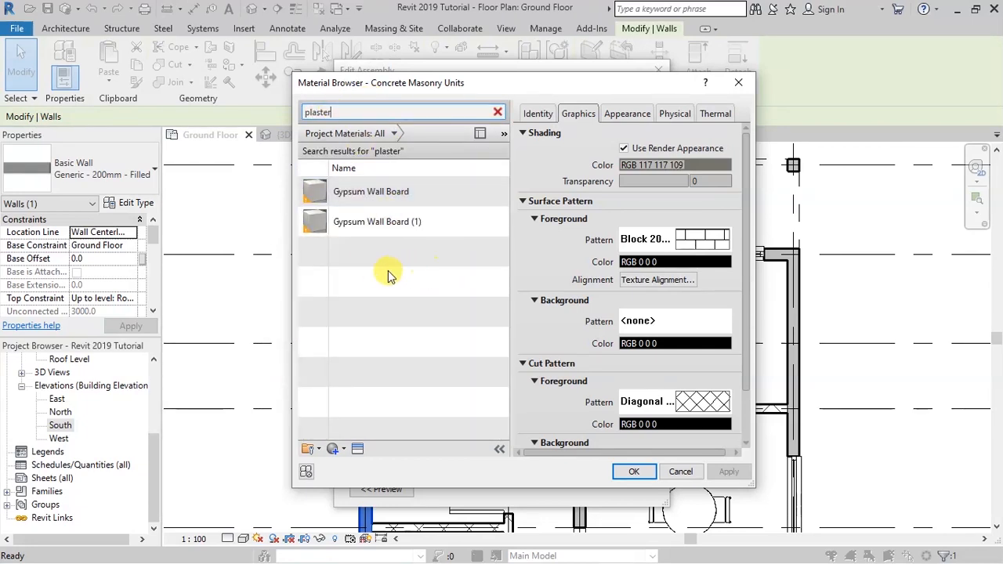
pyautogui.click(359, 198)
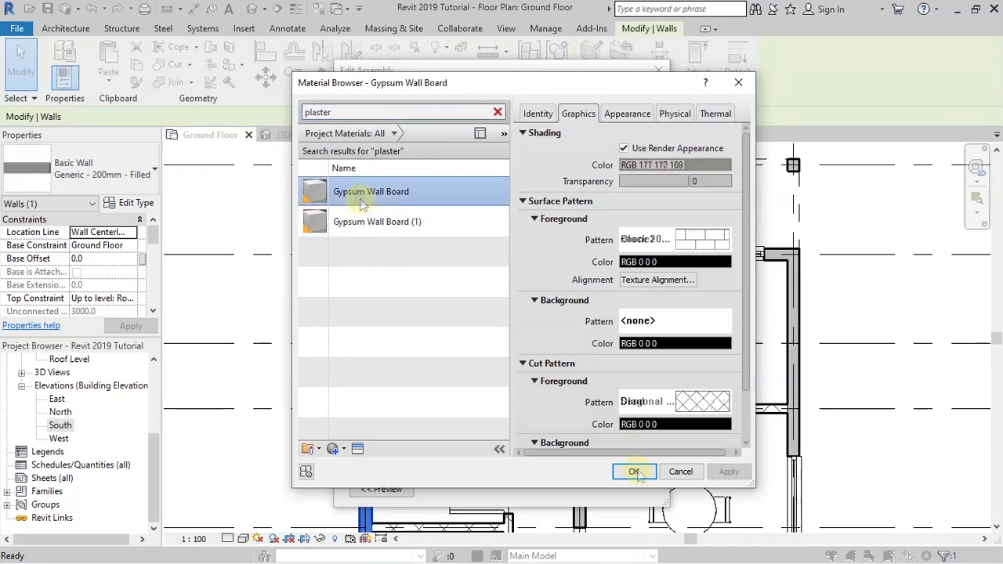
pyautogui.click(636, 471)
pyautogui.doubleClick(517, 228)
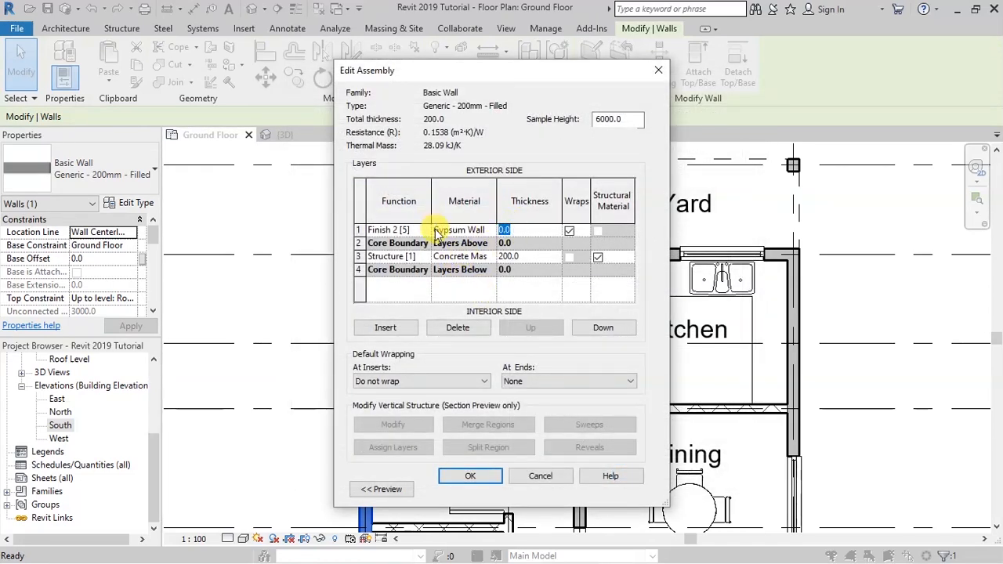
pyautogui.write('15')
pyautogui.click(454, 290)
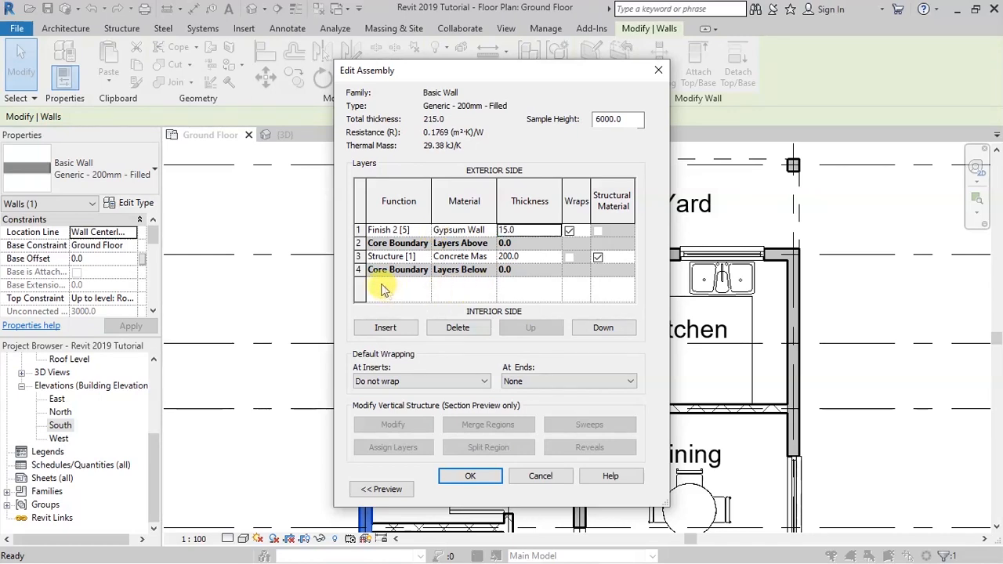
# Insert another wall layer, place it outside the core boundary on the interior side, and set its function to Finish 1 [4].
pyautogui.click(413, 328)
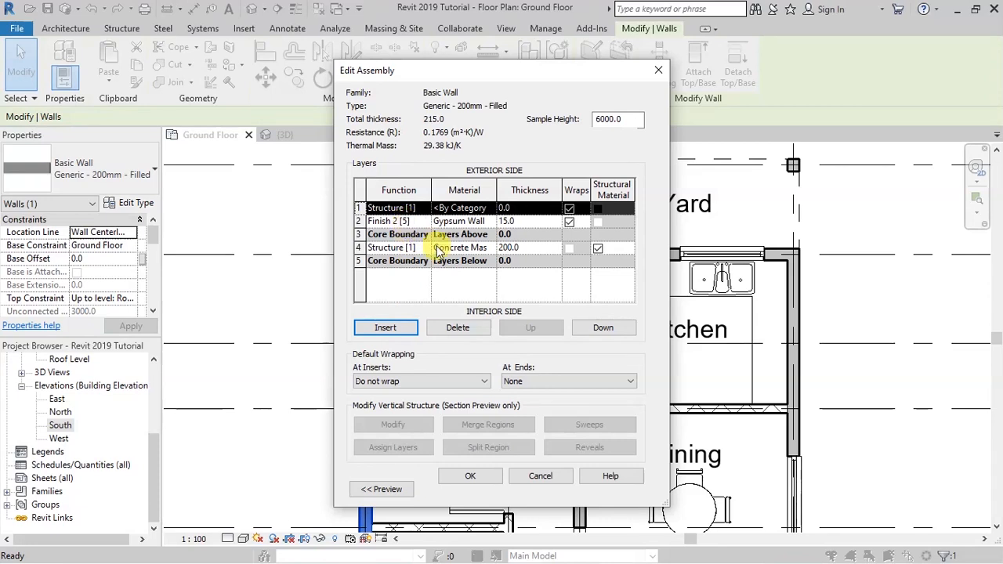
pyautogui.click(600, 332)
pyautogui.click(607, 333)
pyautogui.click(608, 333)
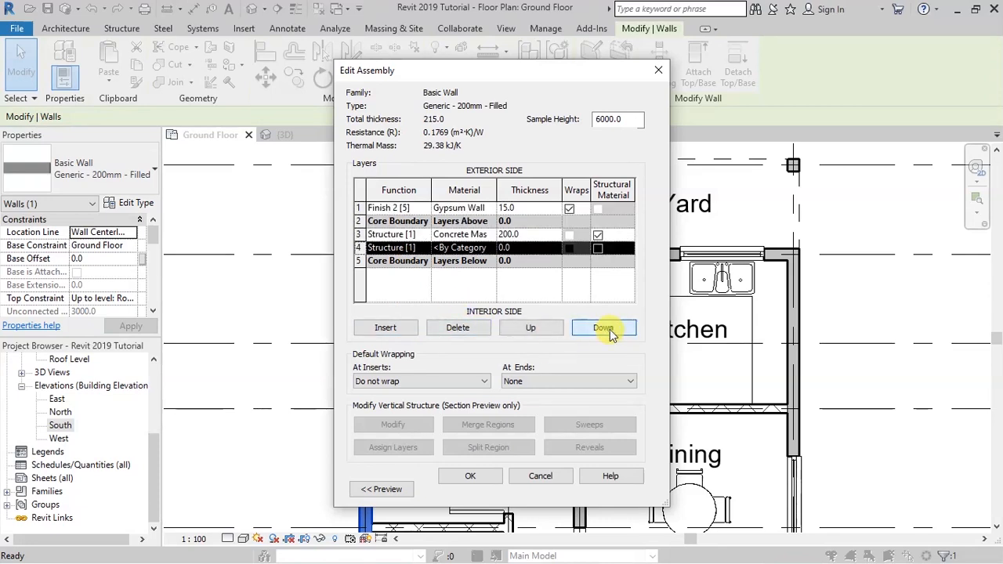
pyautogui.click(612, 334)
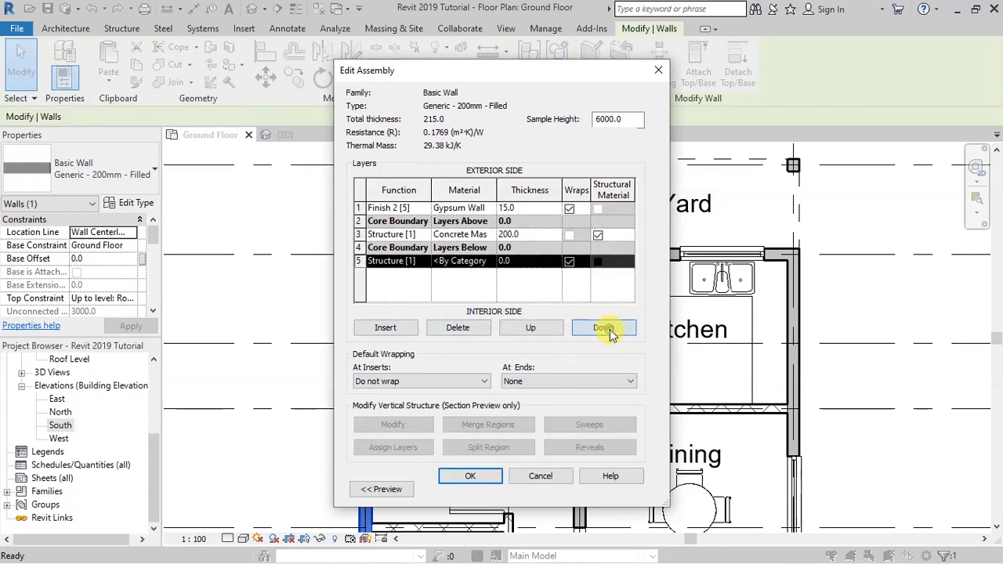
pyautogui.click(418, 260)
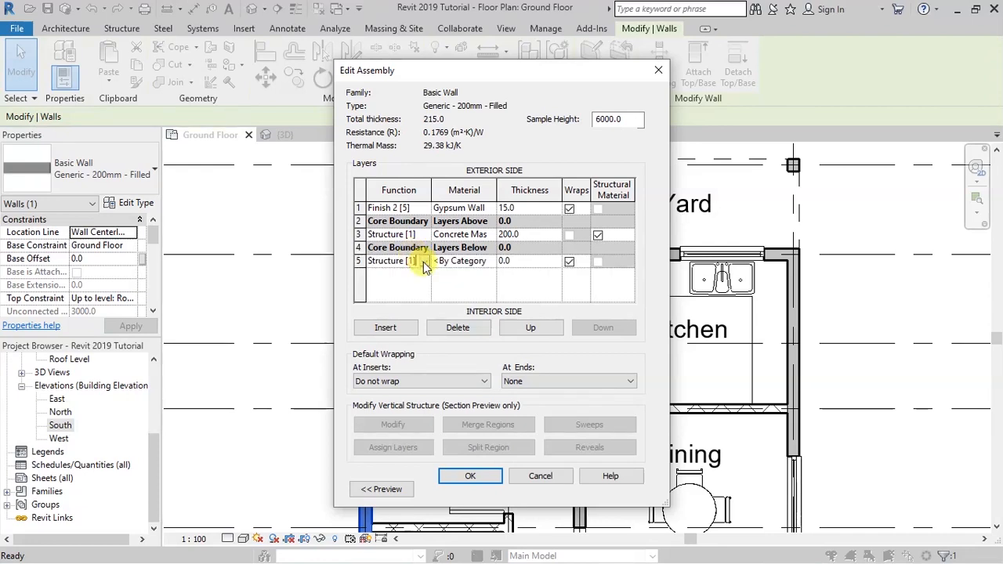
pyautogui.click(424, 261)
pyautogui.click(396, 307)
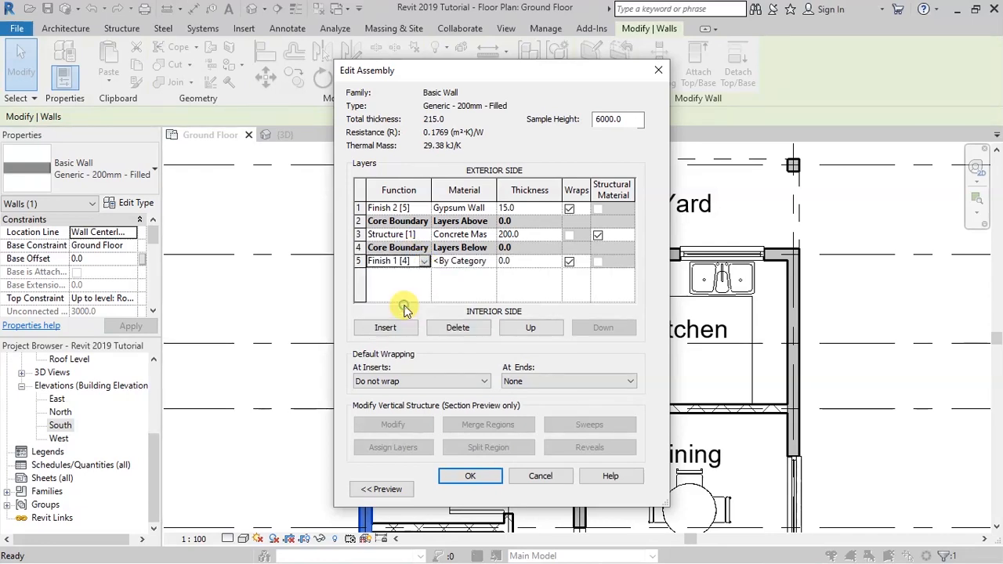
# Assign the Gypsum Wall Board material to the interior Finish 1 [4] layer and set its thickness to 15 mm.
pyautogui.click(480, 260)
pyautogui.click(490, 261)
pyautogui.click(335, 108)
pyautogui.write('render')
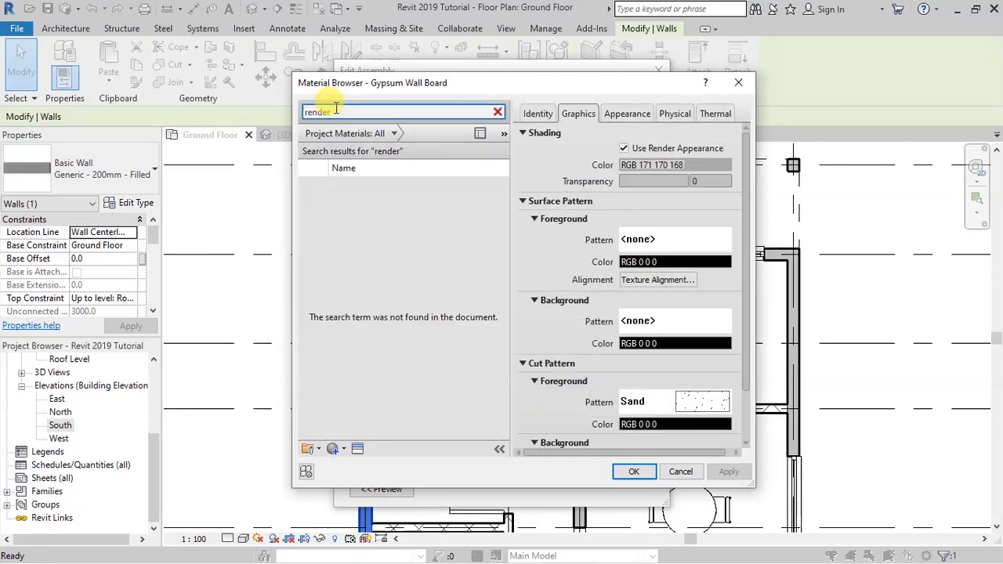
pyautogui.press('BackSpace')
pyautogui.press('BackSpace')
pyautogui.press('BackSpace')
pyautogui.press('BackSpace')
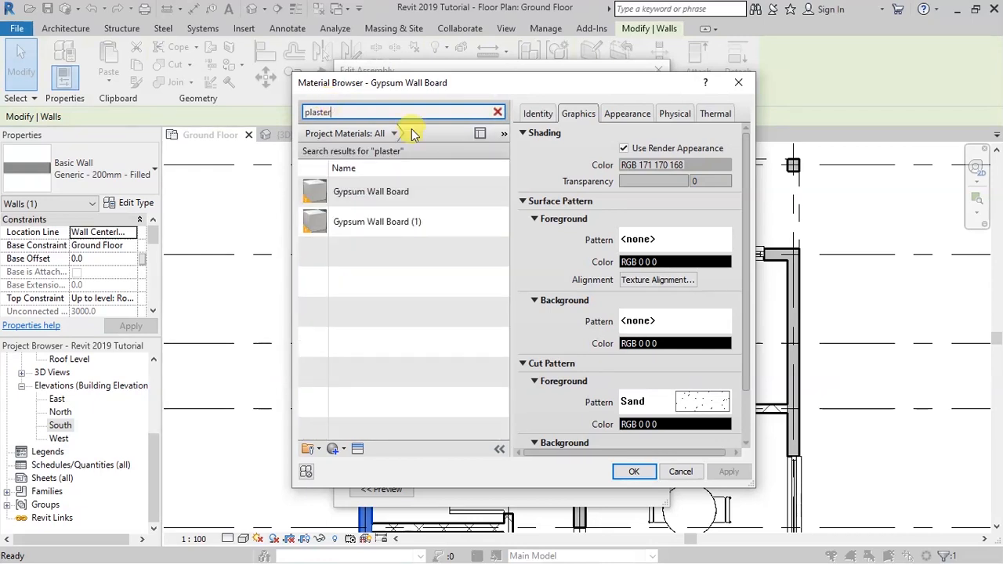
pyautogui.click(392, 191)
pyautogui.click(624, 474)
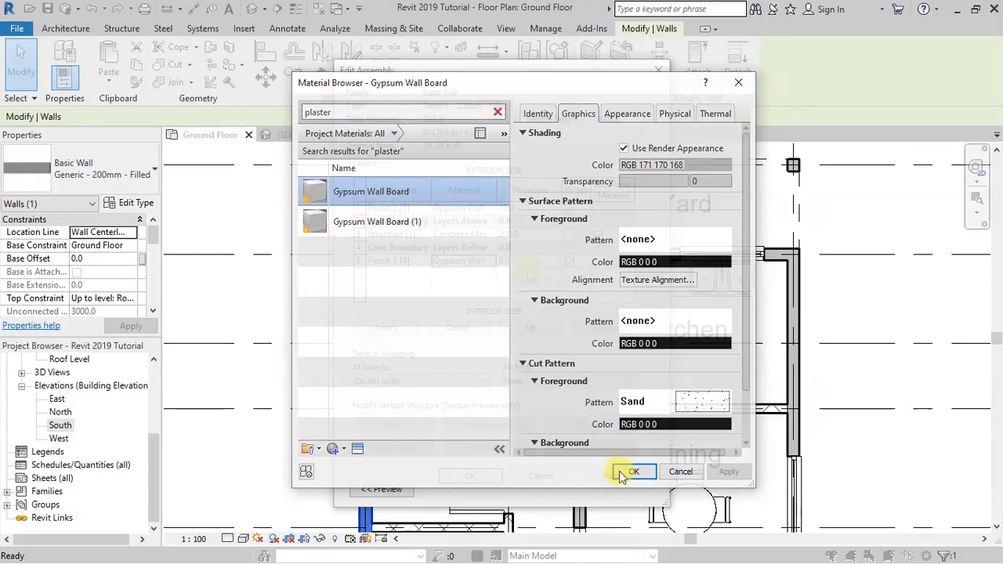
pyautogui.click(515, 261)
pyautogui.write('15')
# Set the Structure [1] layer's thickness to 170 mm and accept the wall's layer structure.
pyautogui.click(520, 235)
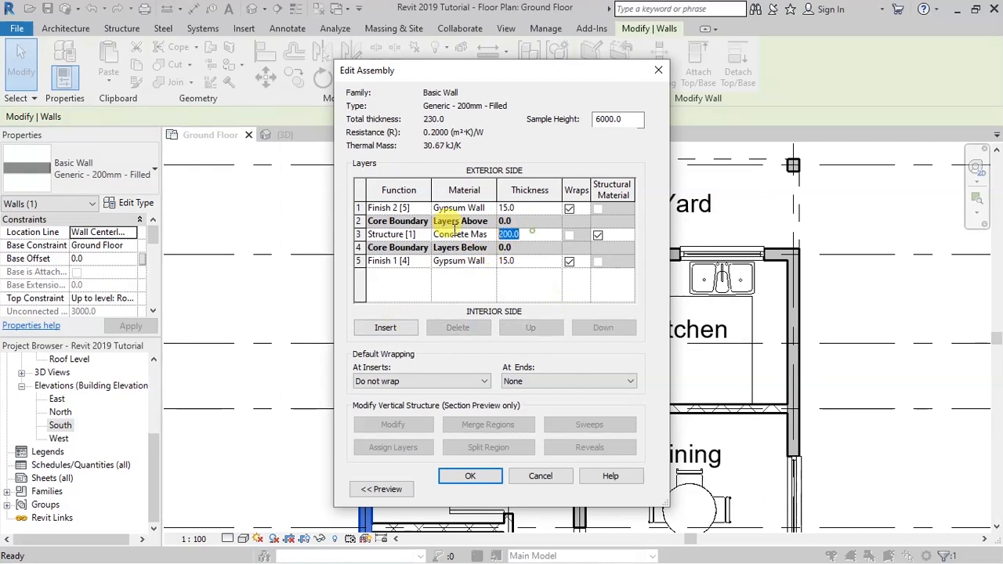
pyautogui.write('170')
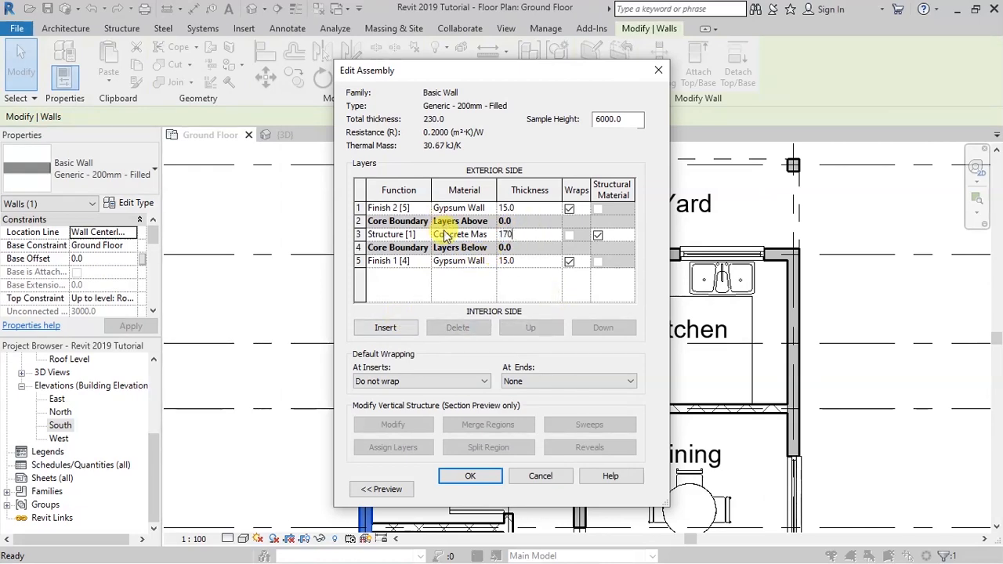
pyautogui.click(484, 282)
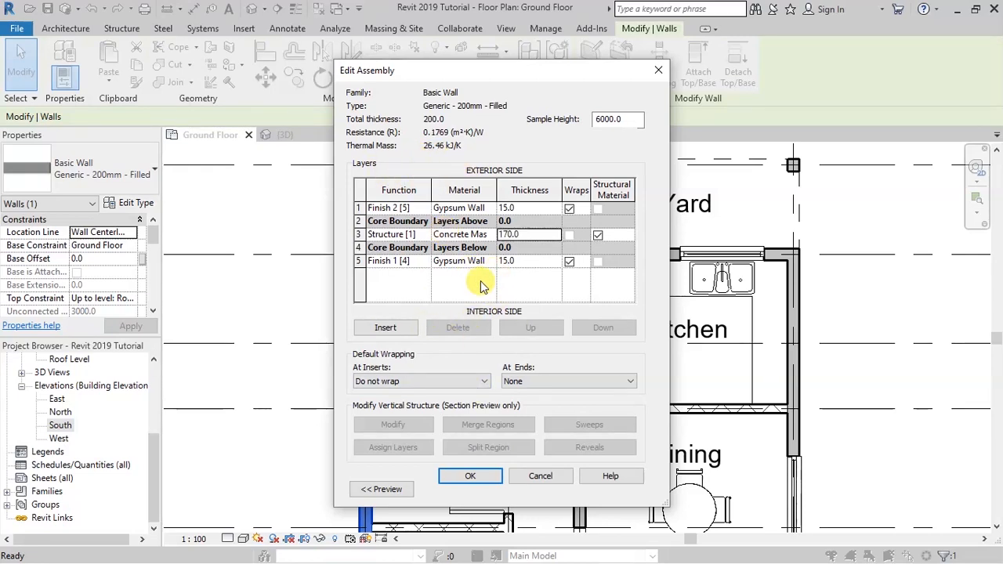
pyautogui.click(465, 478)
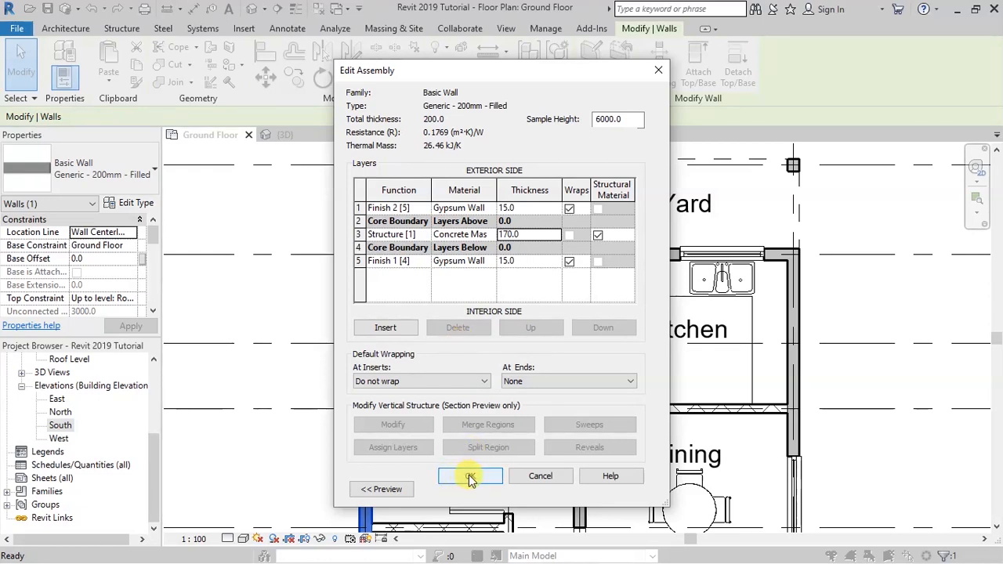
pyautogui.click(470, 478)
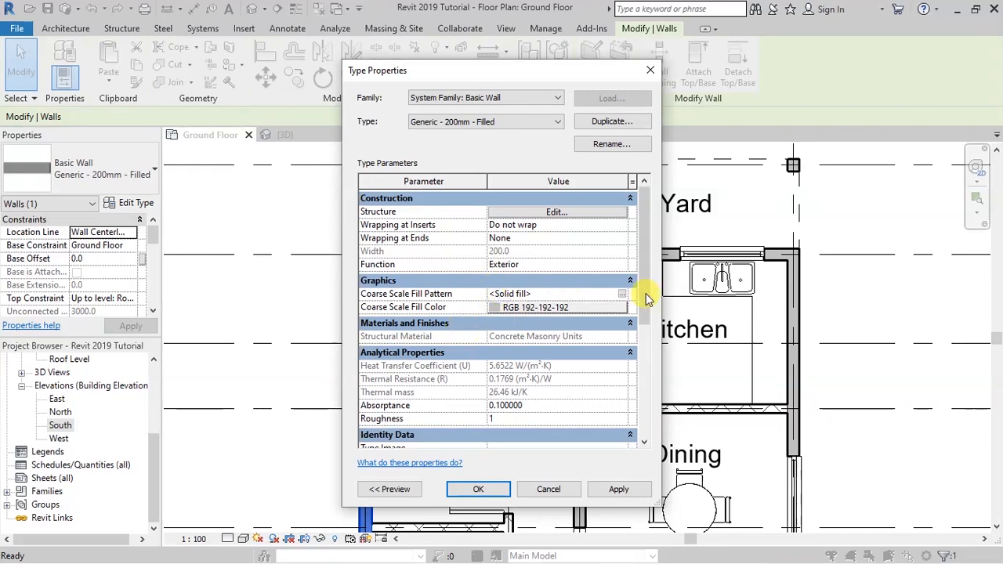
# Keep the solid coarse scale fill pattern for the Generic - 200mm - Filled wall type and set its fill color to black.
pyautogui.click(622, 293)
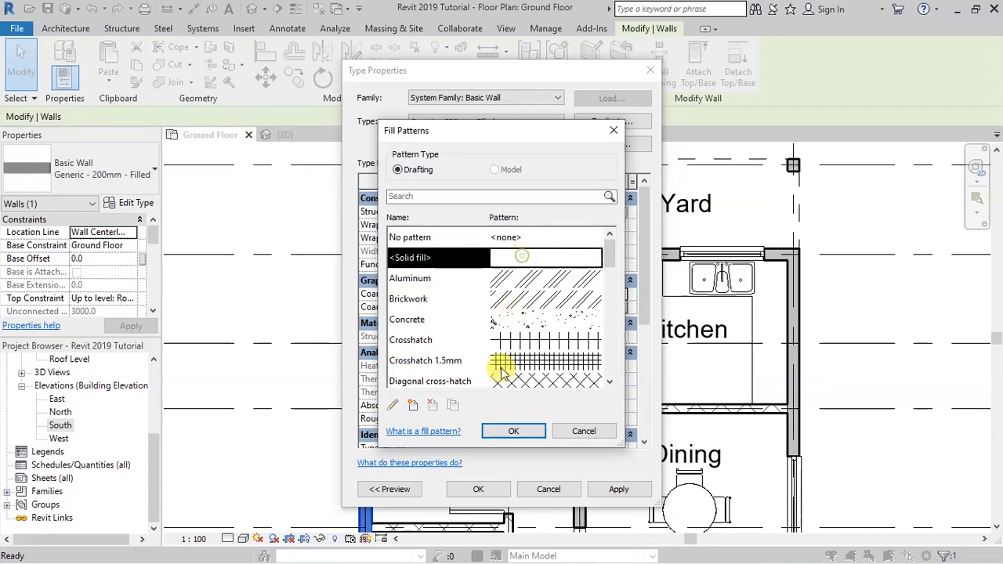
pyautogui.click(509, 434)
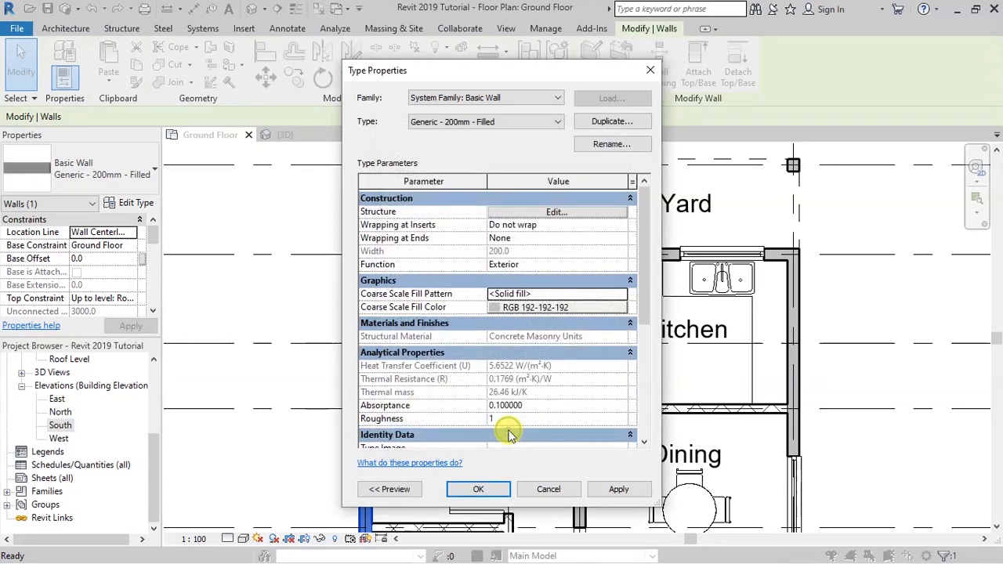
pyautogui.click(580, 308)
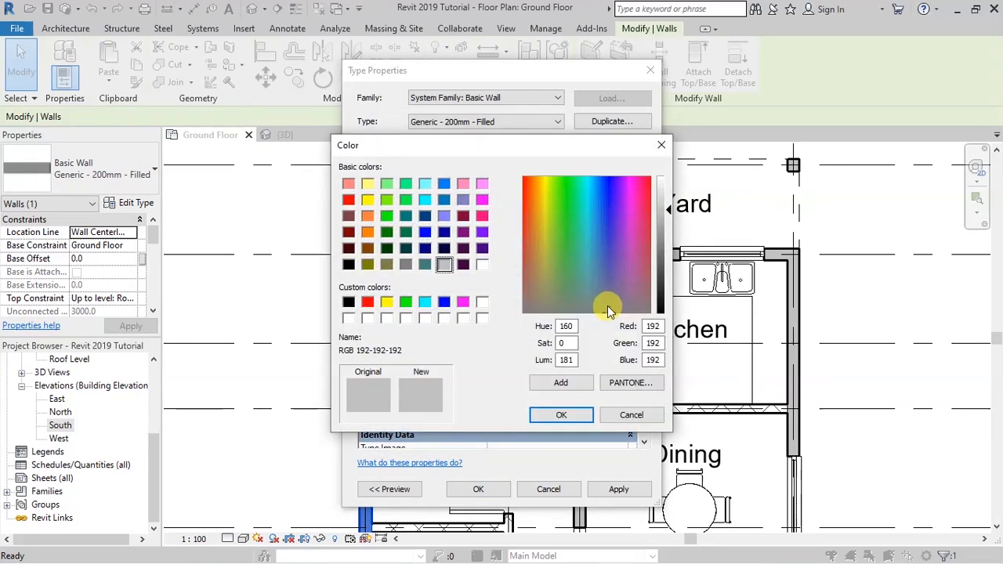
pyautogui.click(349, 303)
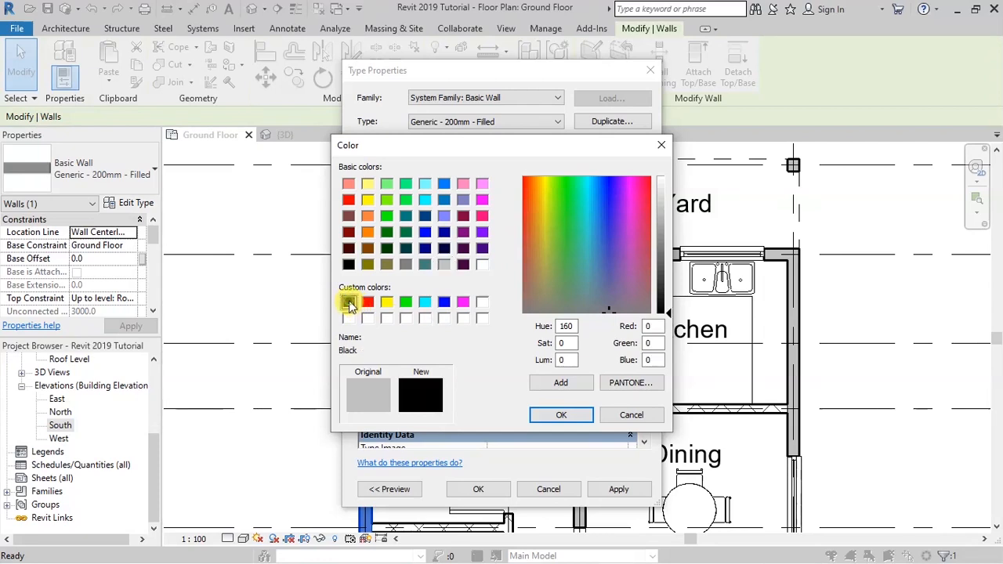
pyautogui.click(548, 419)
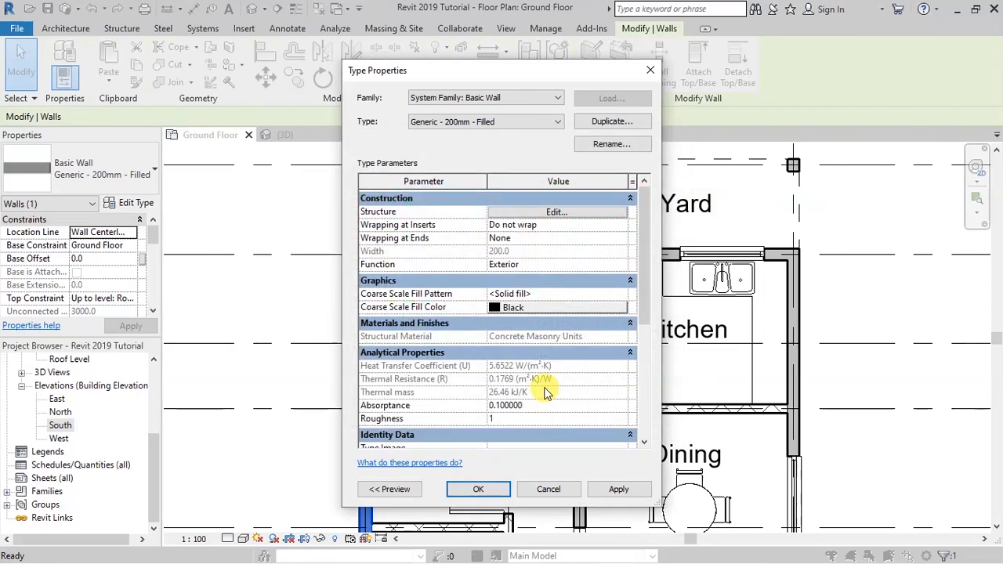
pyautogui.scroll(-5, 541, 403)
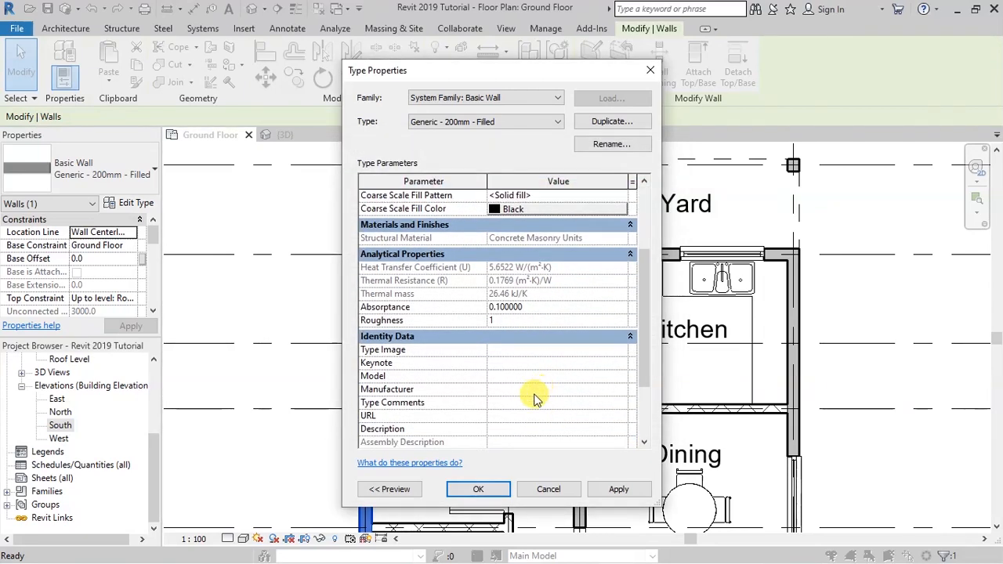
pyautogui.click(478, 489)
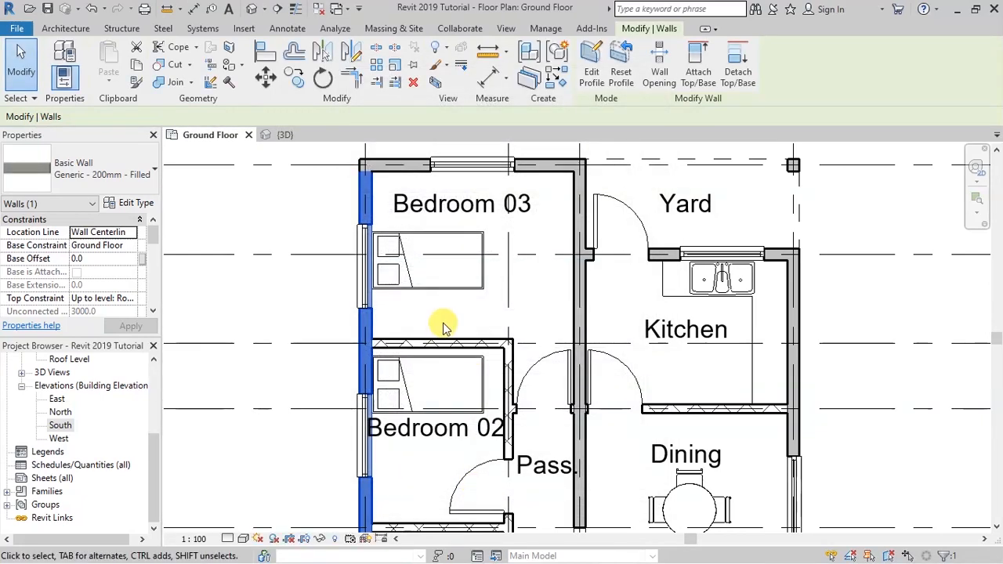
pyautogui.click(886, 290)
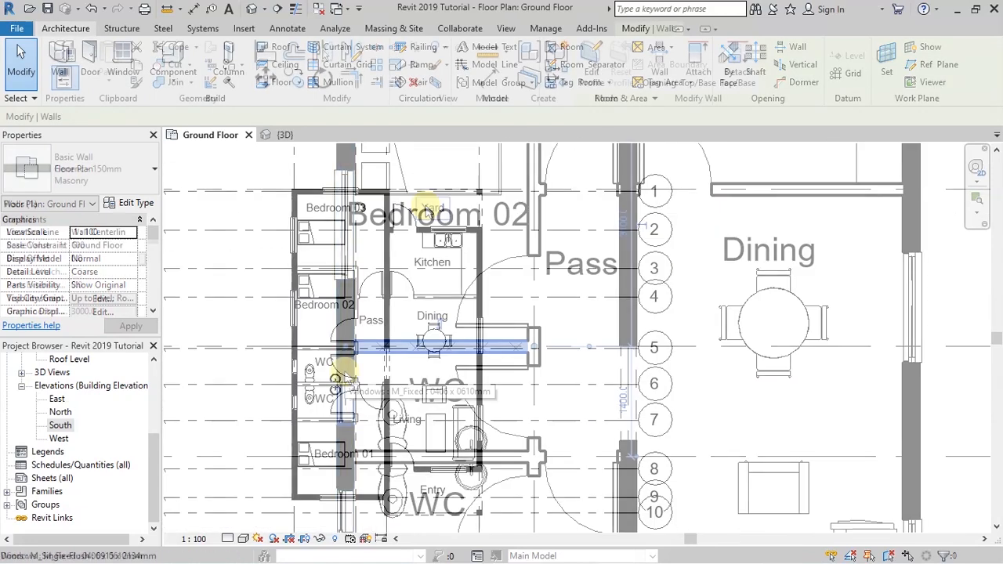
# Set the coarse scale fill pattern of the Generic - 150mm Masonry wall between Bedroom 02 and the WC to solid fill.
pyautogui.click(130, 204)
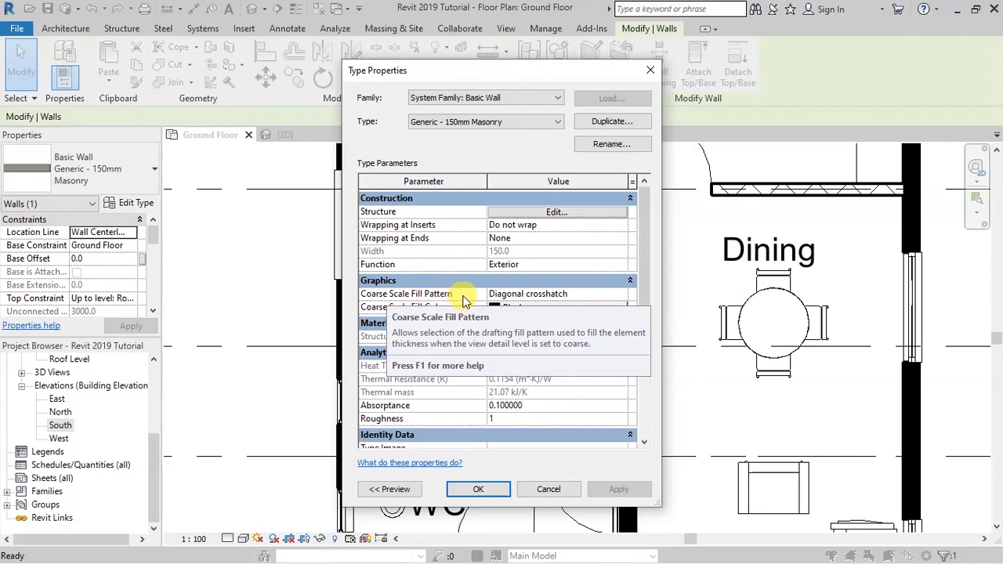
pyautogui.click(609, 294)
pyautogui.click(619, 295)
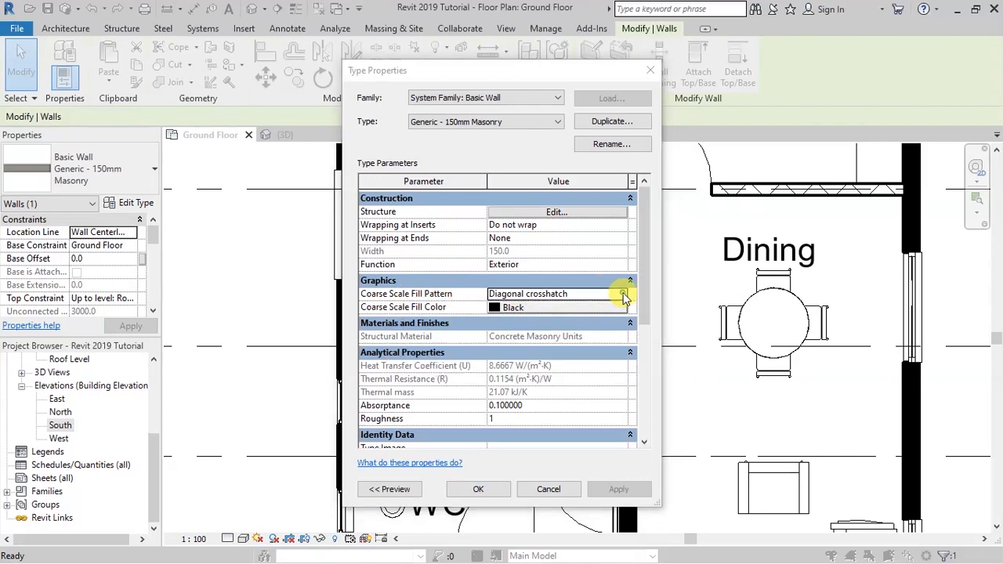
pyautogui.scroll(1, 439, 282)
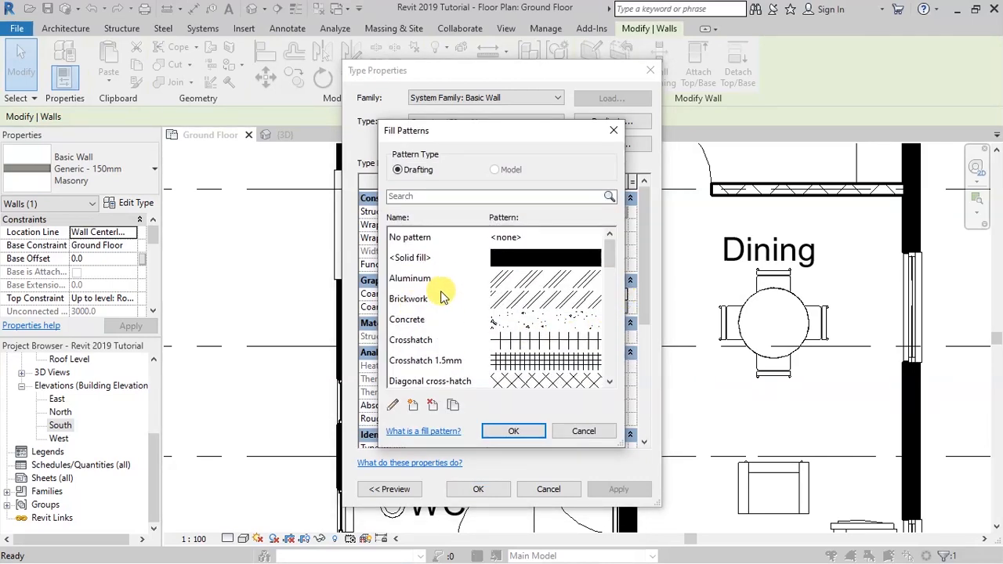
pyautogui.click(506, 262)
pyautogui.click(512, 431)
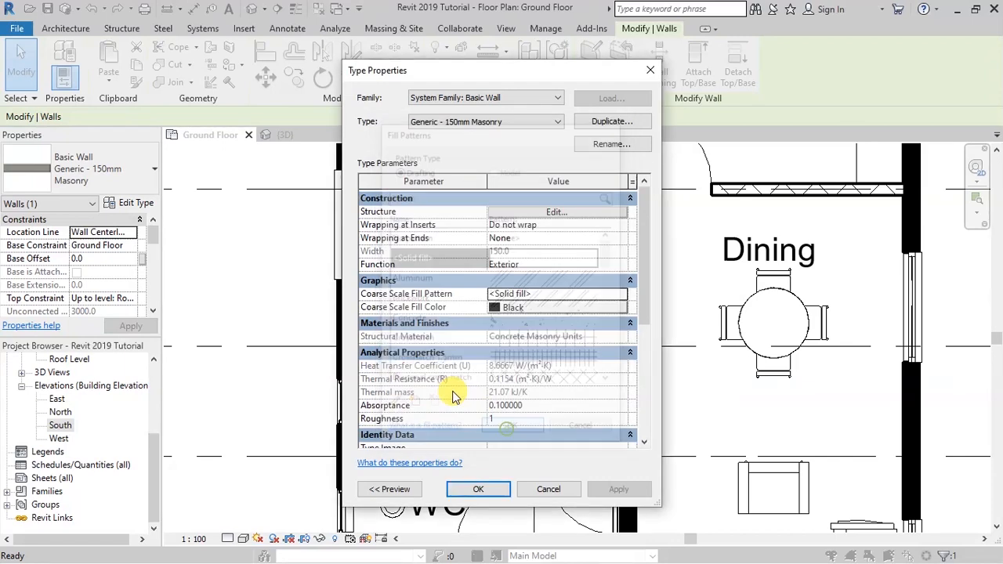
pyautogui.click(478, 489)
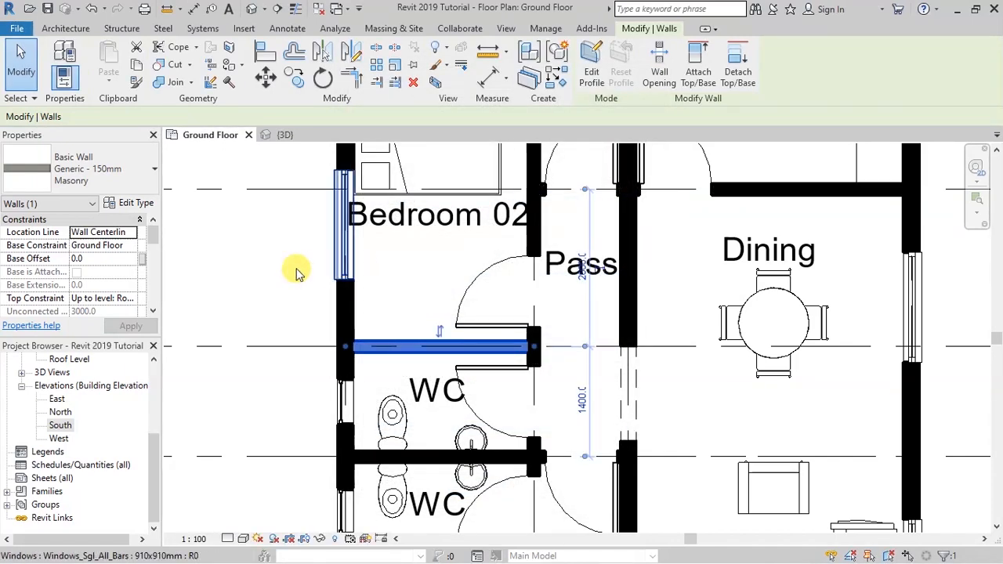
pyautogui.click(267, 271)
pyautogui.scroll(-4, 474, 266)
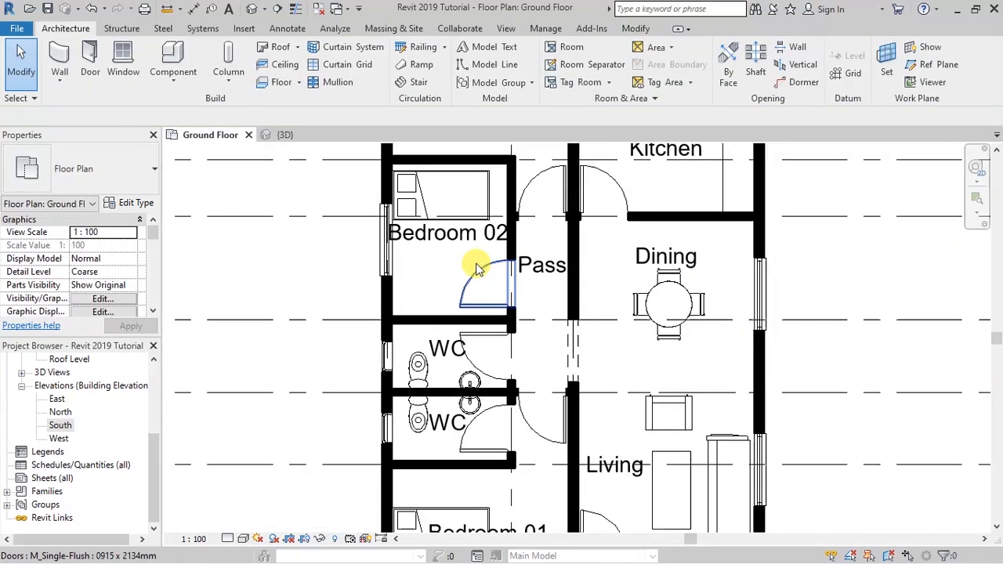
pyautogui.scroll(-2, 627, 353)
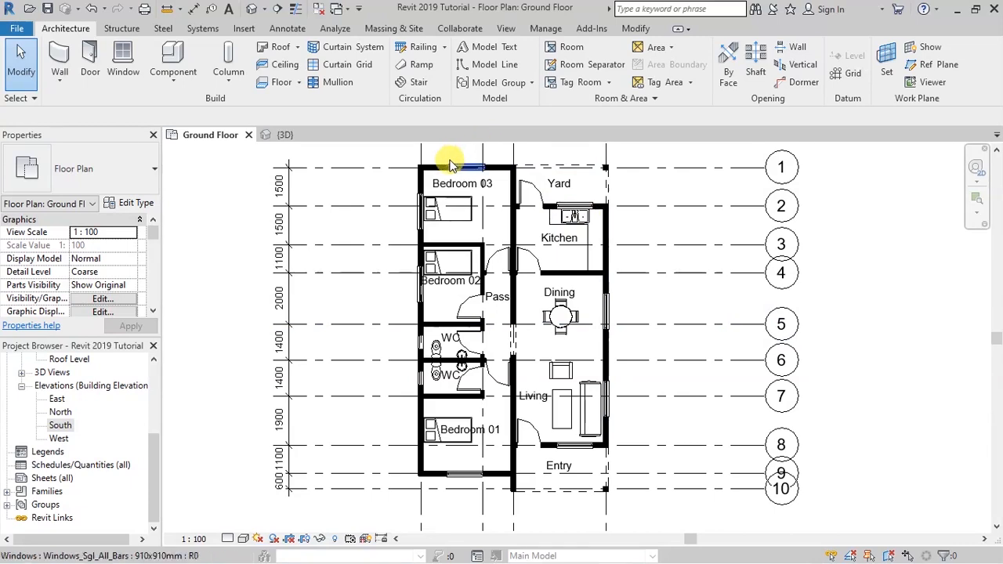
pyautogui.scroll(1, 447, 163)
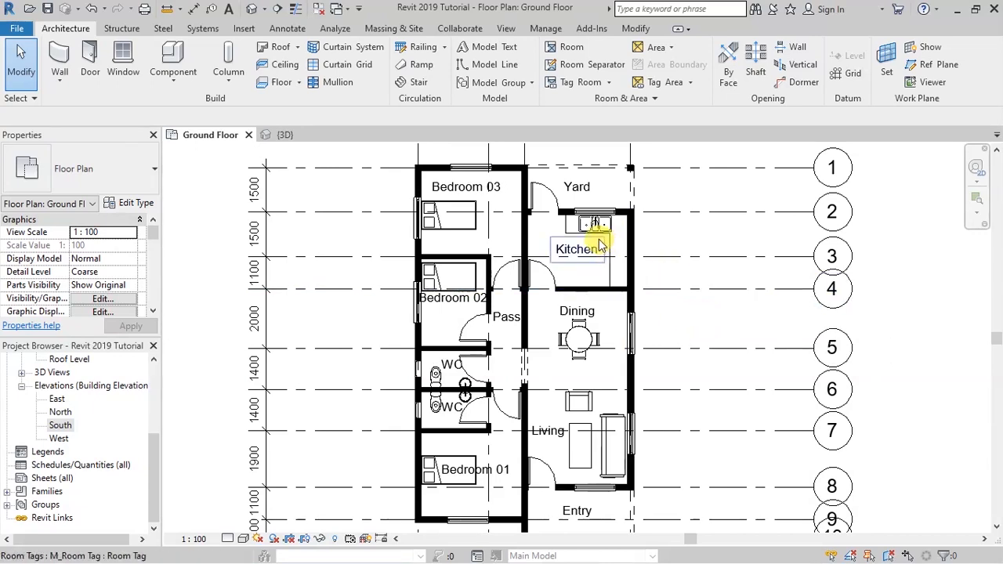
pyautogui.scroll(-1, 601, 235)
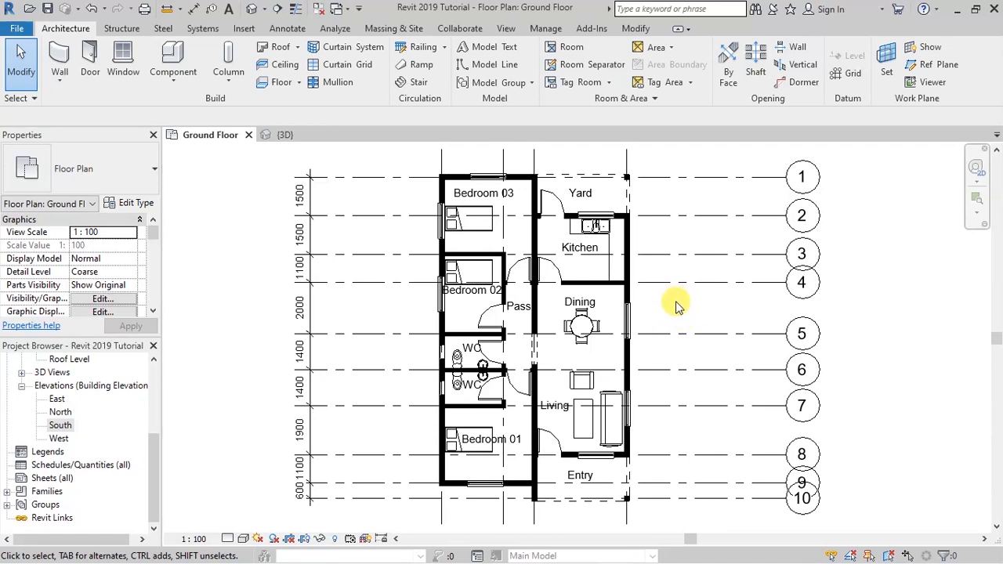
pyautogui.scroll(1, 394, 239)
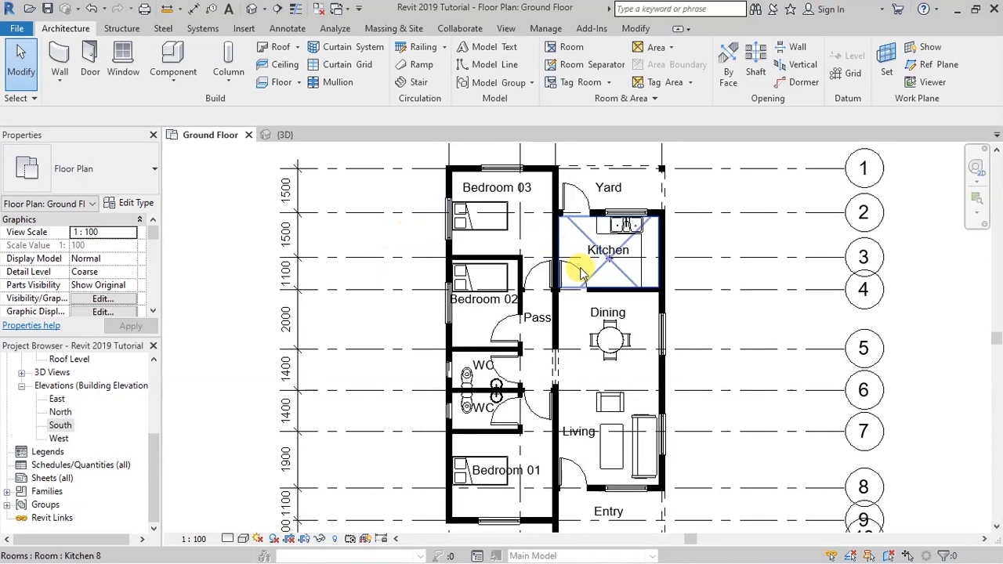
# Set the end segment color of grid 1's 6.5mm Bubble type to light grey, RGB 192-192-192.
pyautogui.scroll(2, 581, 410)
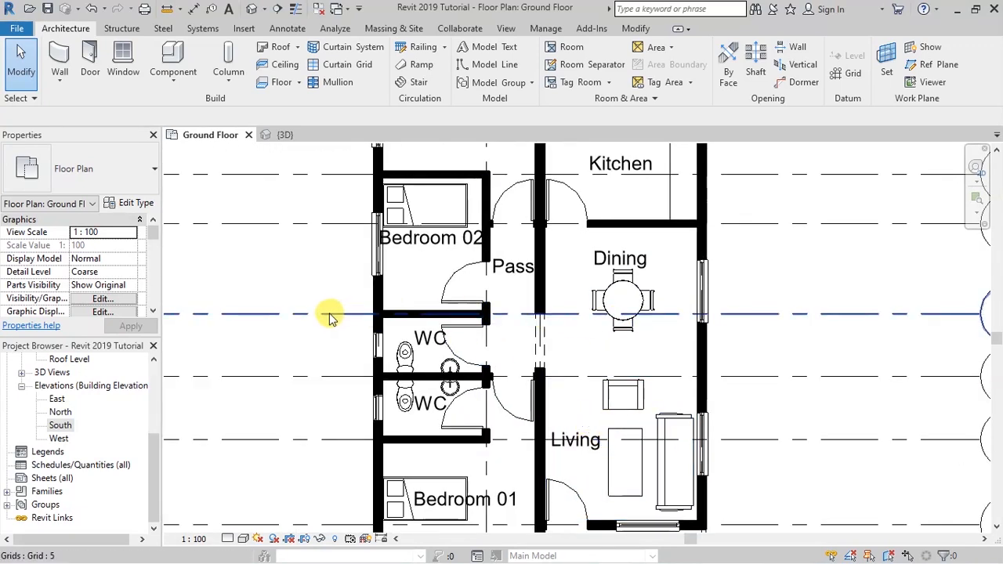
pyautogui.scroll(-2, 331, 313)
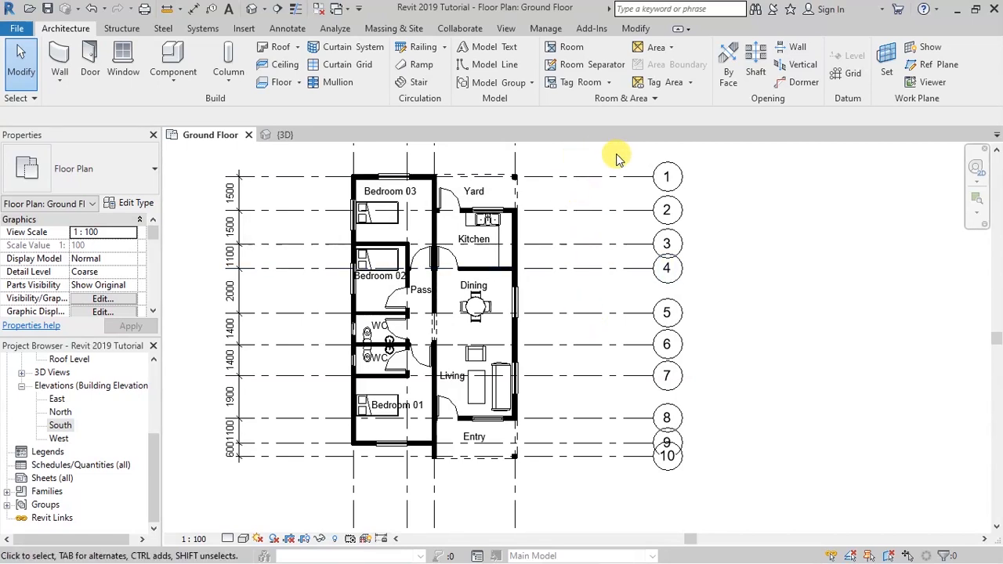
pyautogui.click(625, 178)
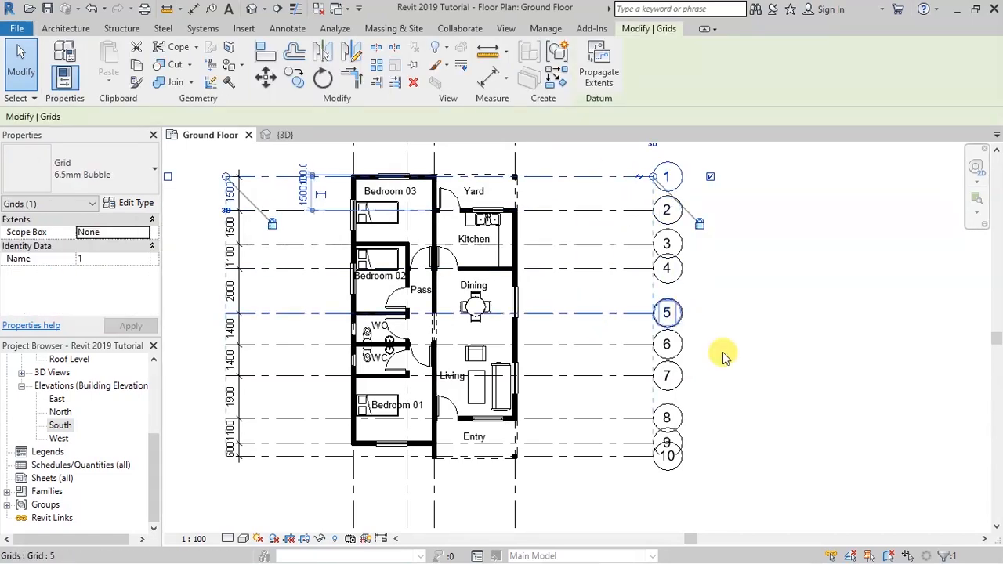
pyautogui.scroll(-3, 757, 405)
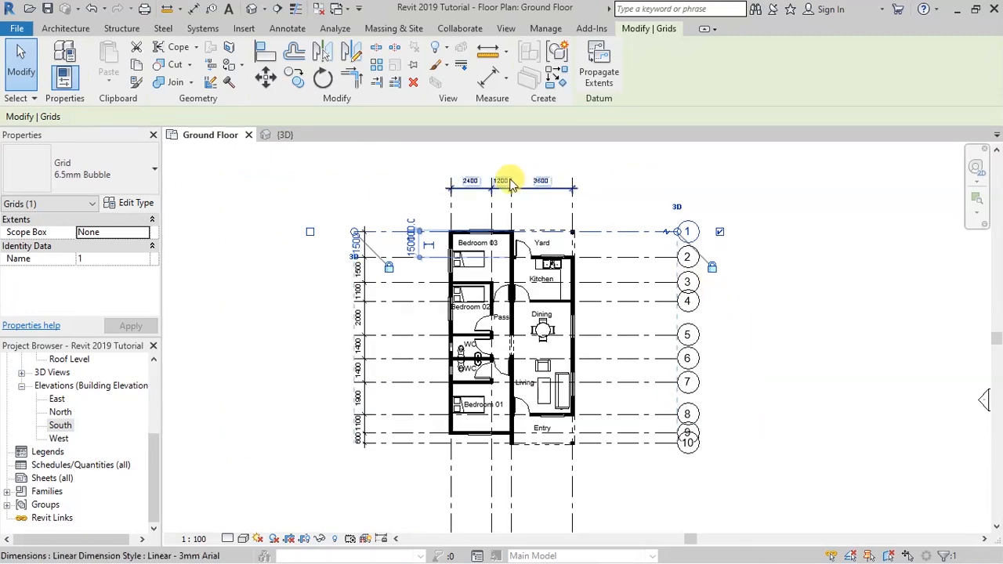
pyautogui.scroll(3, 600, 180)
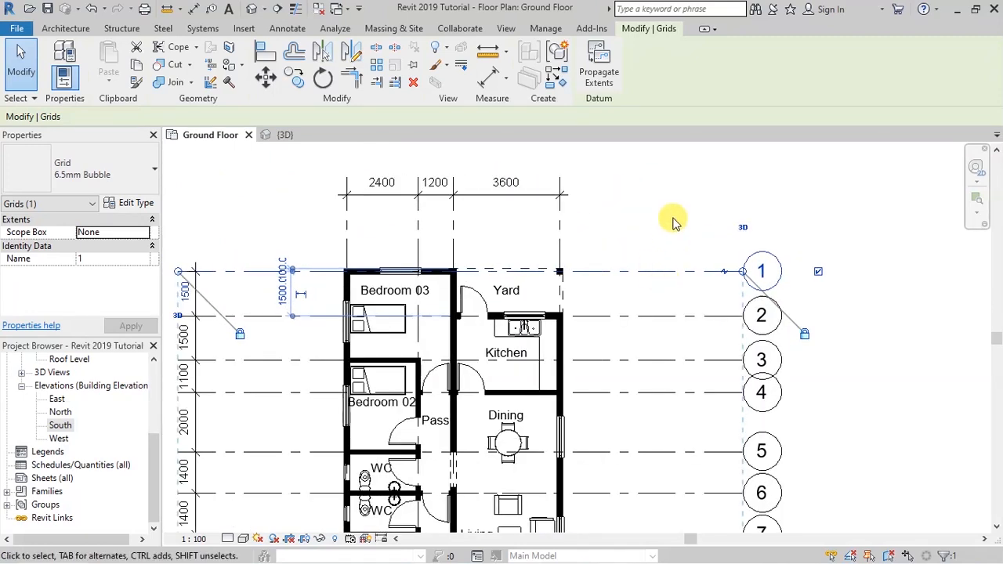
pyautogui.scroll(-1, 674, 217)
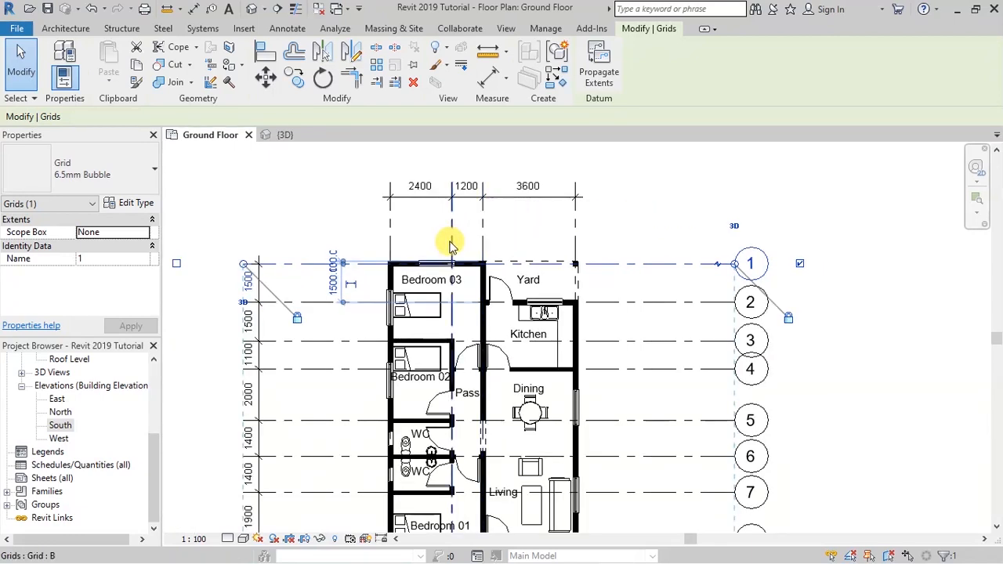
pyautogui.scroll(2, 424, 243)
pyautogui.scroll(1, 423, 243)
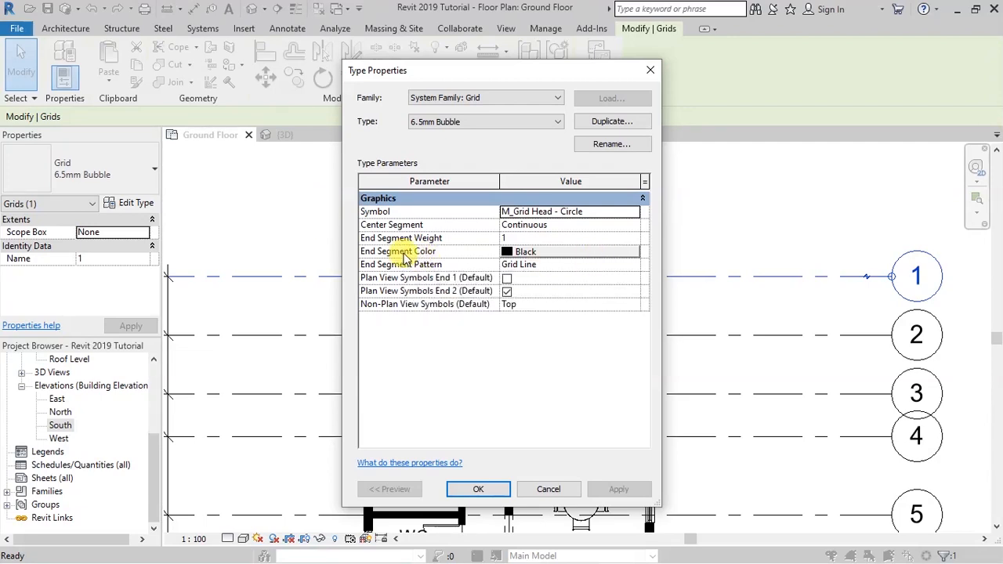
pyautogui.click(564, 252)
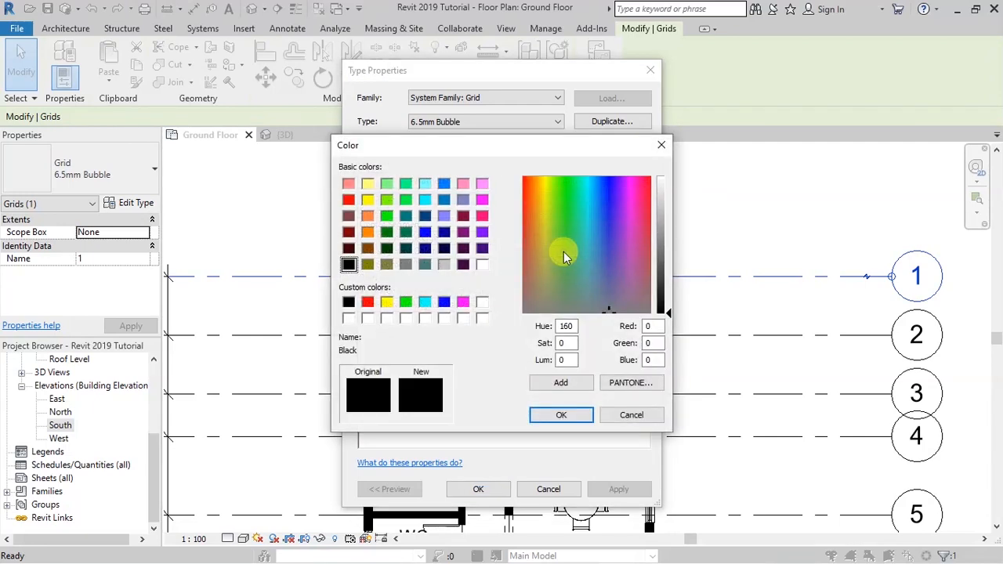
pyautogui.click(443, 264)
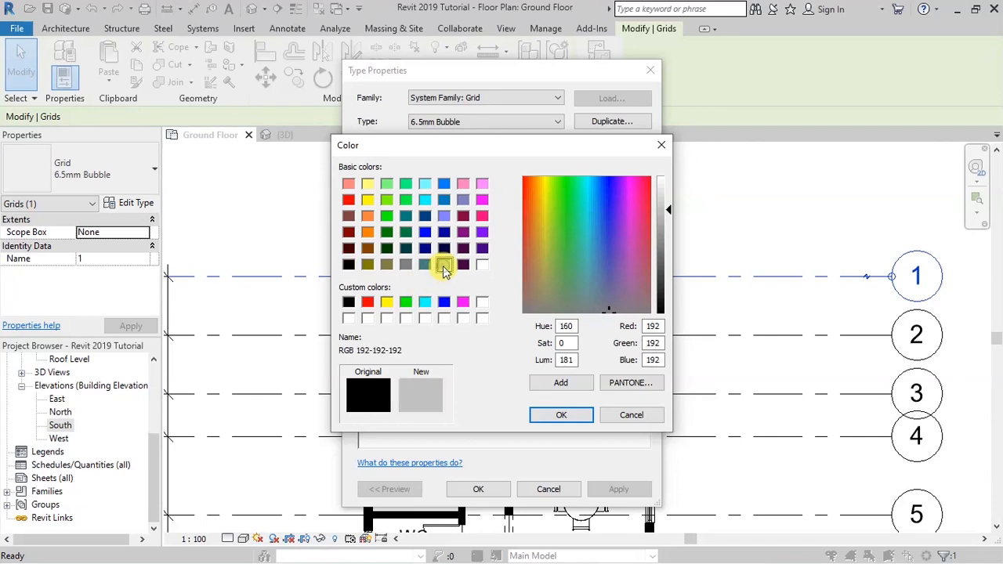
pyautogui.click(553, 415)
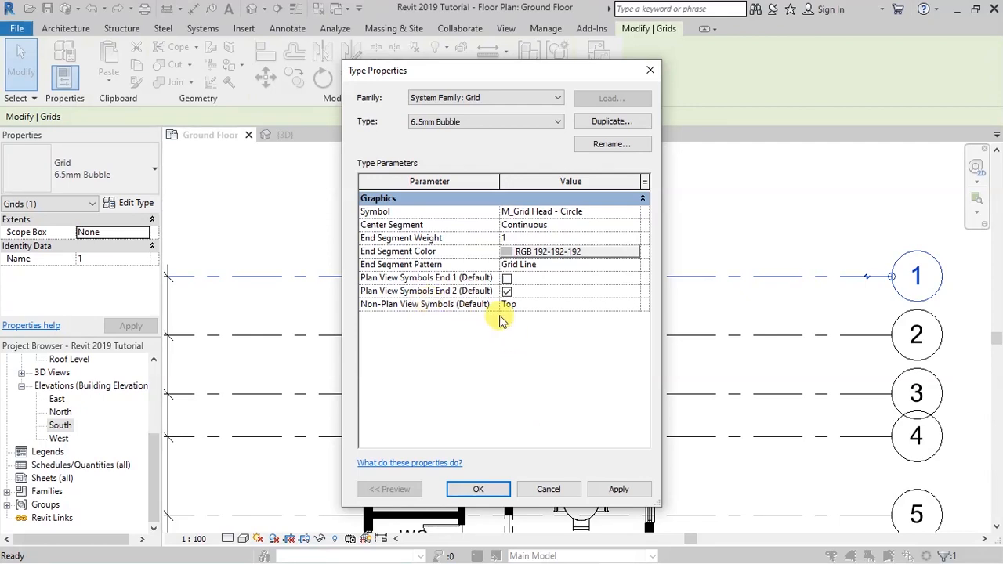
# Look through the end segment patterns, keep Grid Line, and accept the 6.5mm Bubble grid type's properties.
pyautogui.click(564, 265)
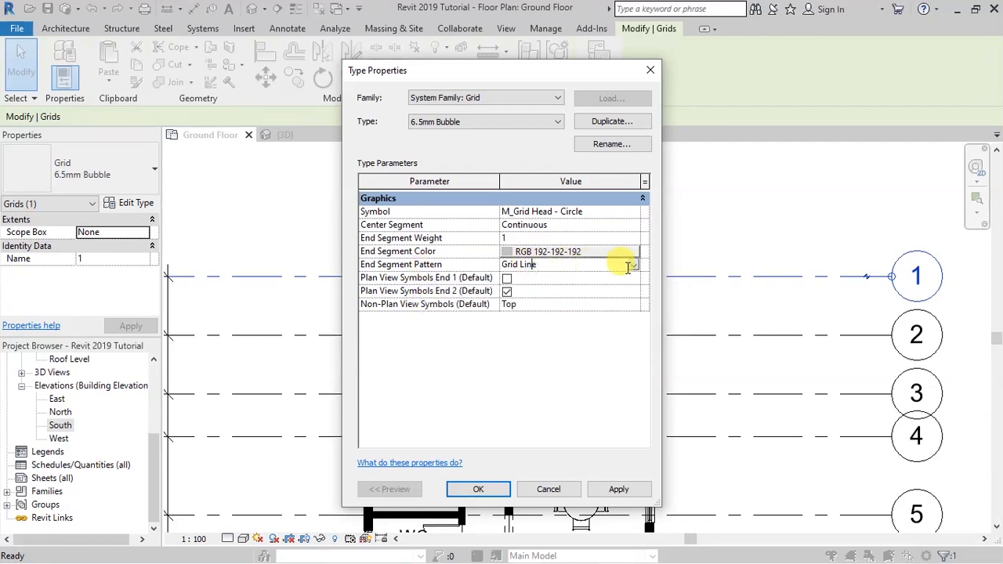
pyautogui.click(633, 267)
pyautogui.scroll(-4, 584, 312)
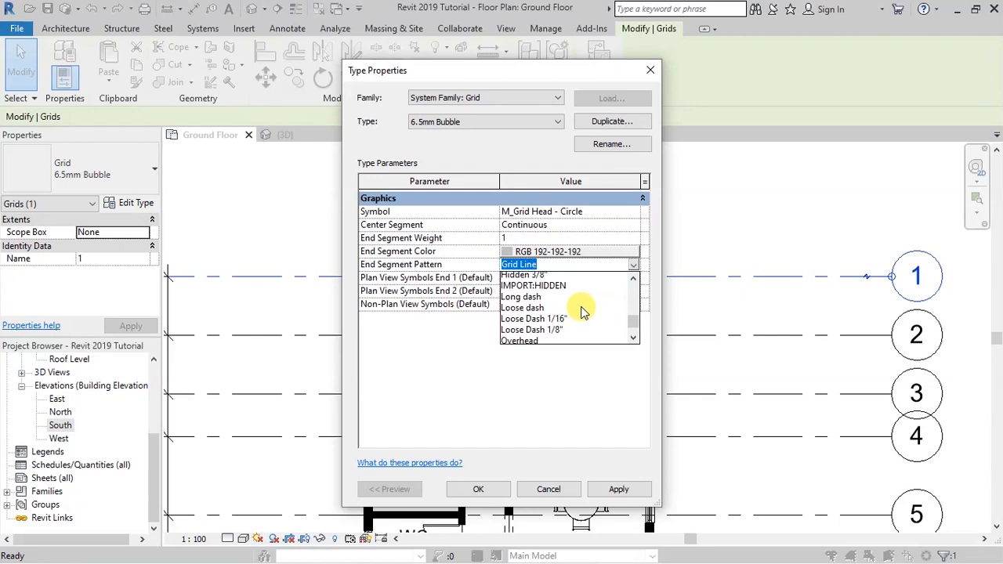
pyautogui.scroll(6, 584, 311)
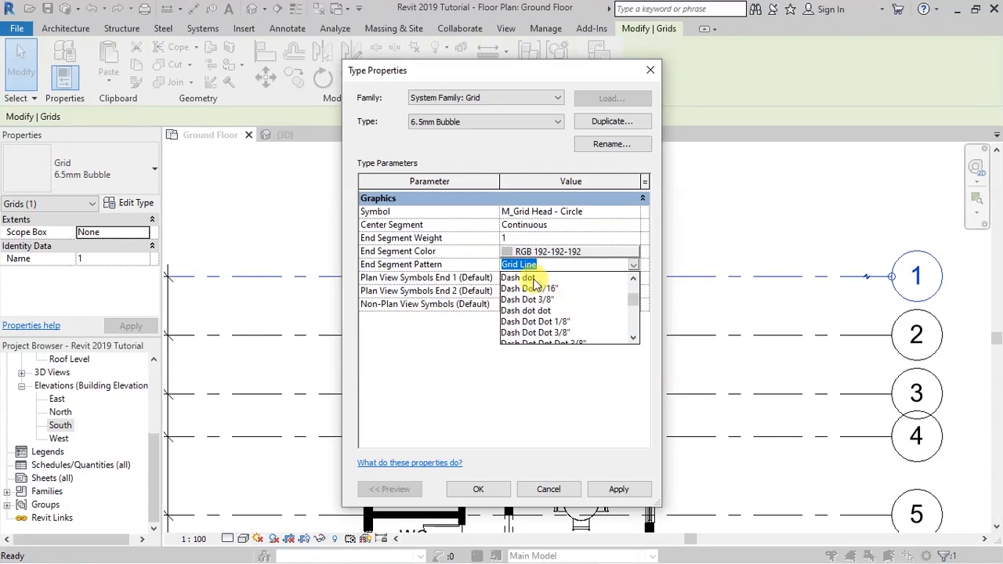
pyautogui.scroll(-2, 576, 301)
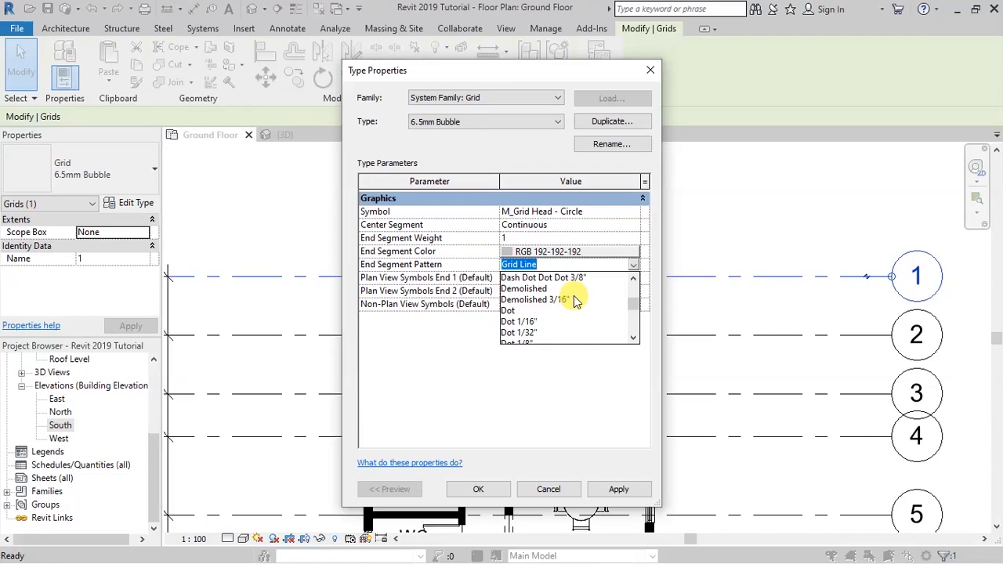
pyautogui.scroll(-3, 574, 297)
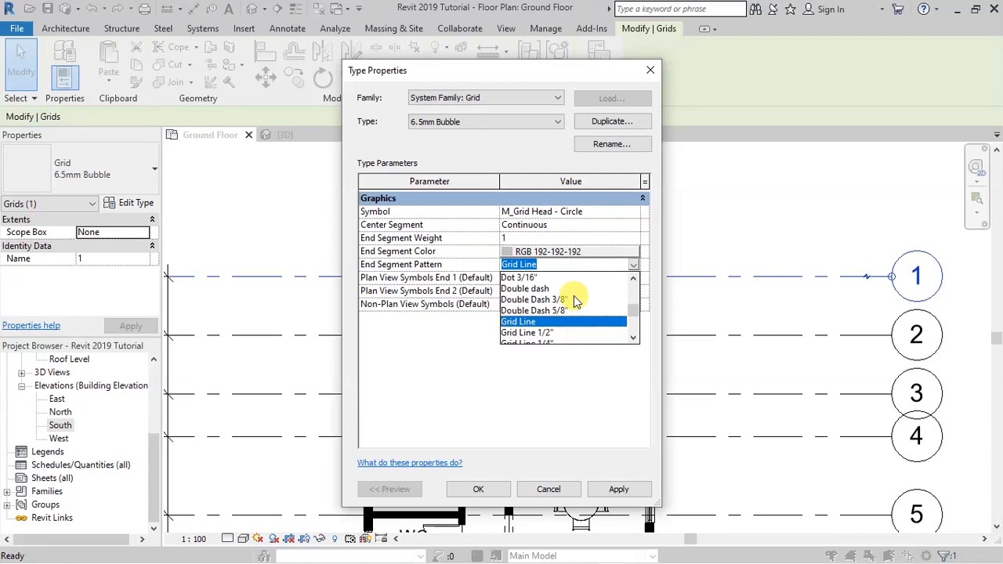
pyautogui.scroll(-1, 575, 301)
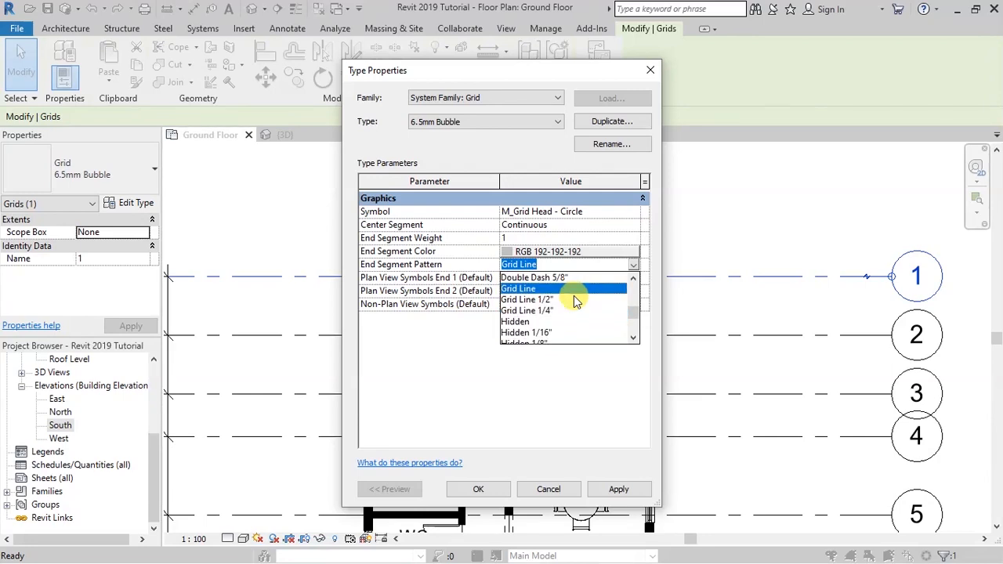
pyautogui.scroll(-4, 576, 301)
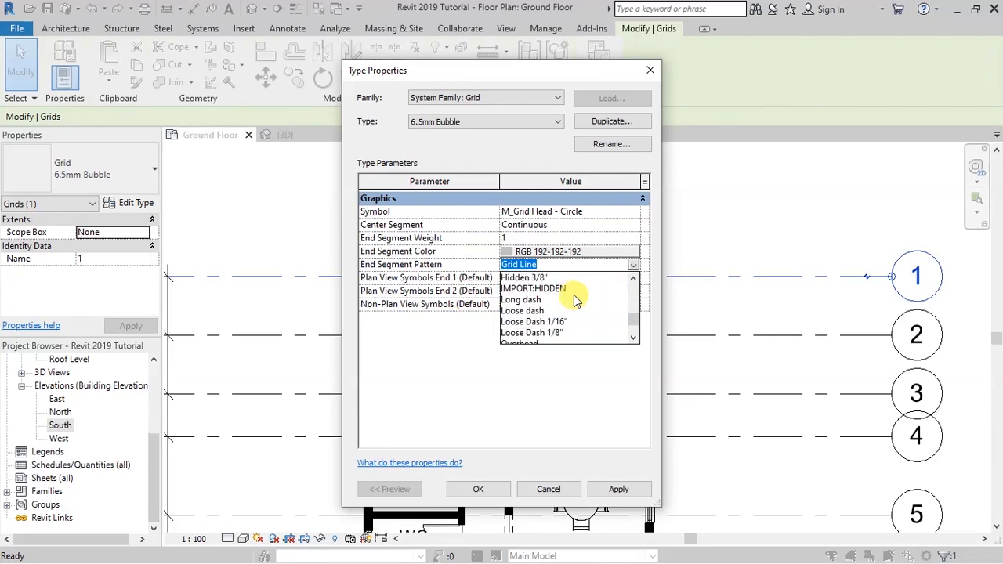
pyautogui.scroll(-2, 574, 296)
pyautogui.click(524, 264)
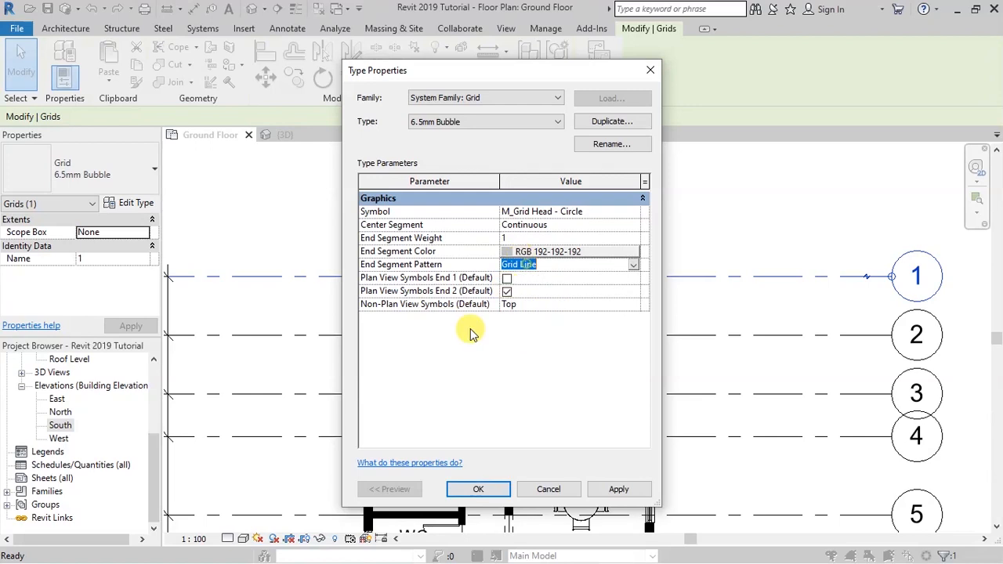
pyautogui.click(484, 388)
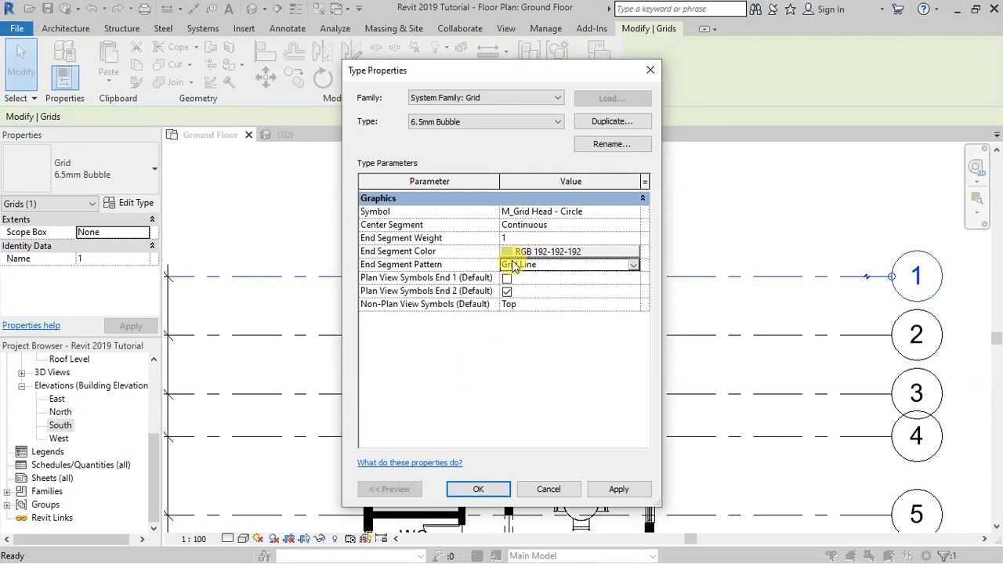
pyautogui.click(479, 490)
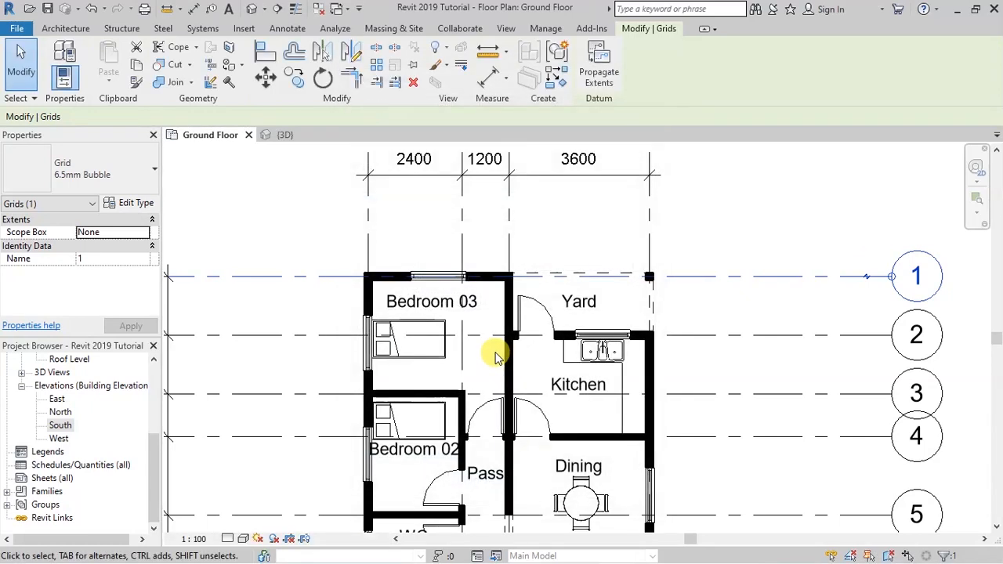
# Deselect grid 1 and check how the recolored grid lines read against the walls and rooms of the Ground Floor plan.
pyautogui.scroll(-3, 445, 182)
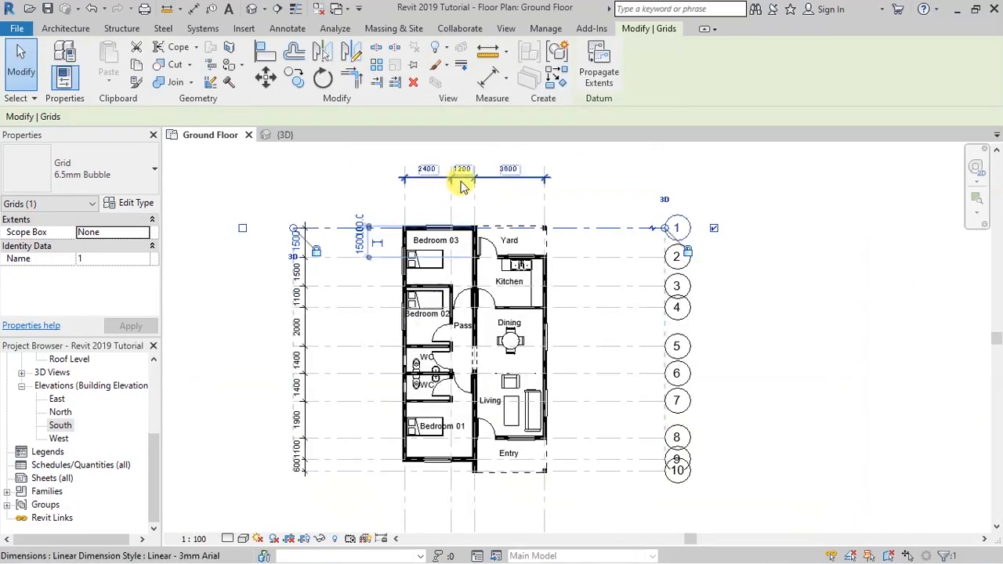
pyautogui.click(789, 281)
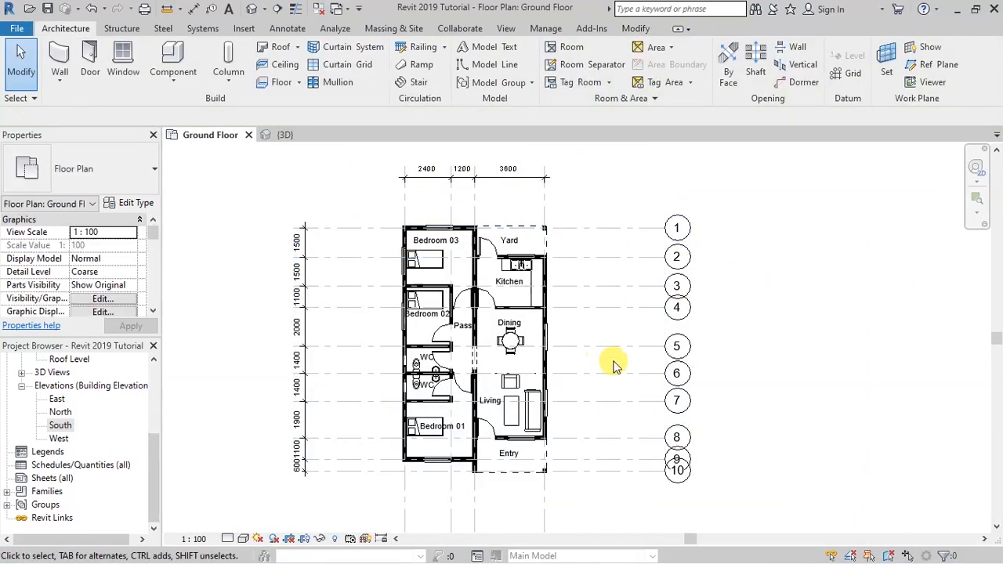
pyautogui.scroll(2, 438, 378)
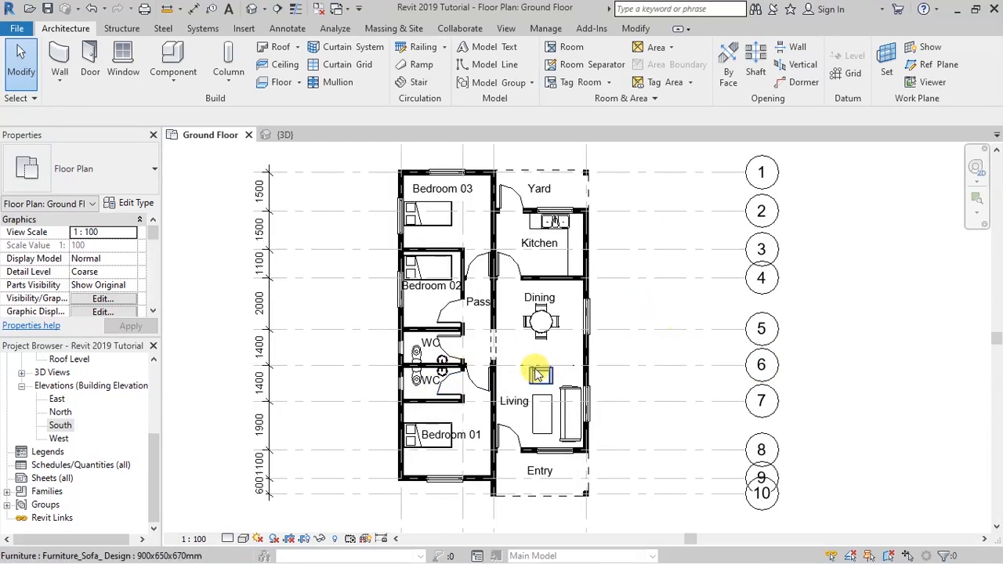
pyautogui.scroll(2, 360, 294)
pyautogui.scroll(1, 347, 287)
pyautogui.scroll(-3, 324, 287)
pyautogui.scroll(-1, 493, 329)
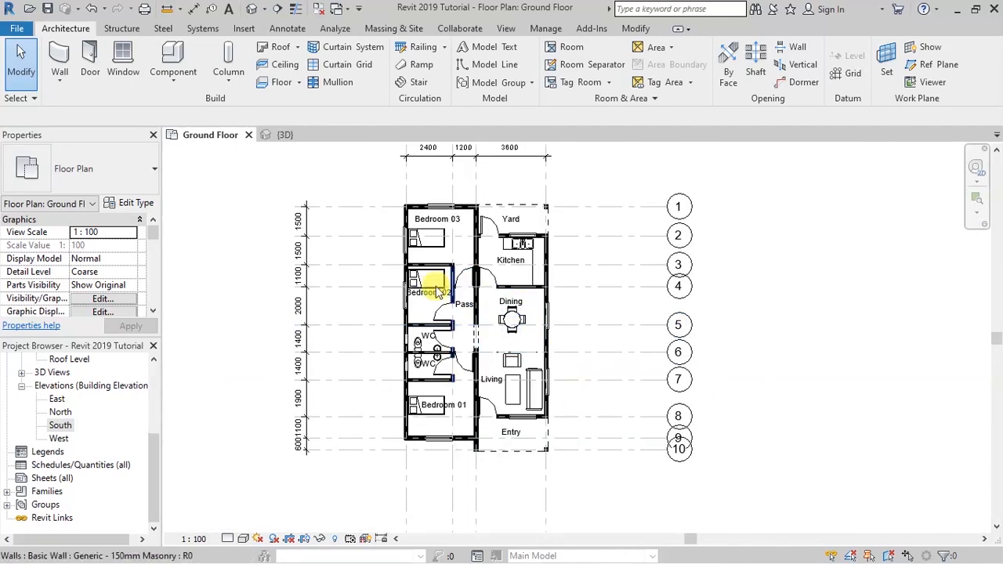
pyautogui.scroll(2, 420, 284)
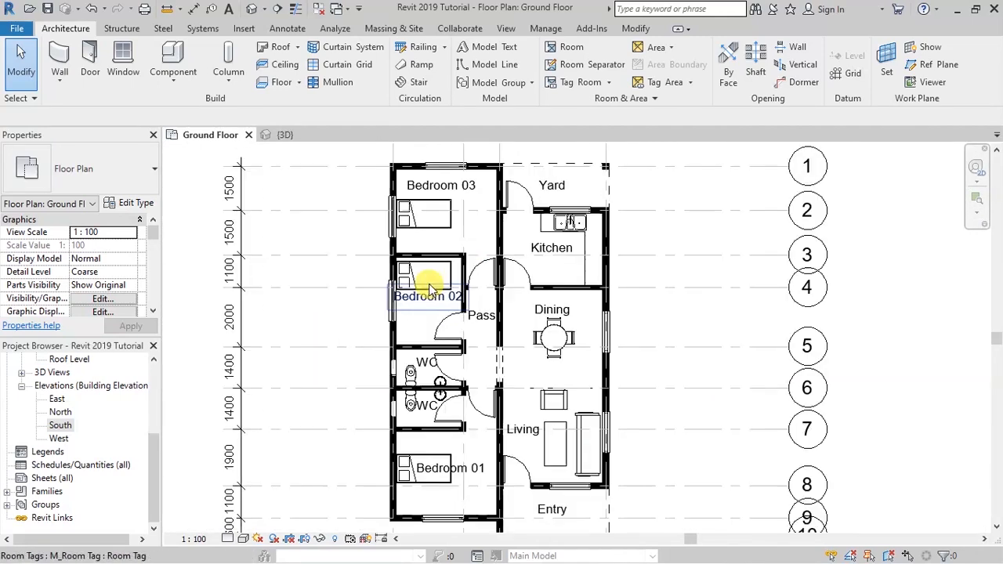
# Set the color of the Linear - 3mm Arial dimension style, used by the vertical dimension string, to dark blue, RGB 000-000-128.
pyautogui.click(280, 322)
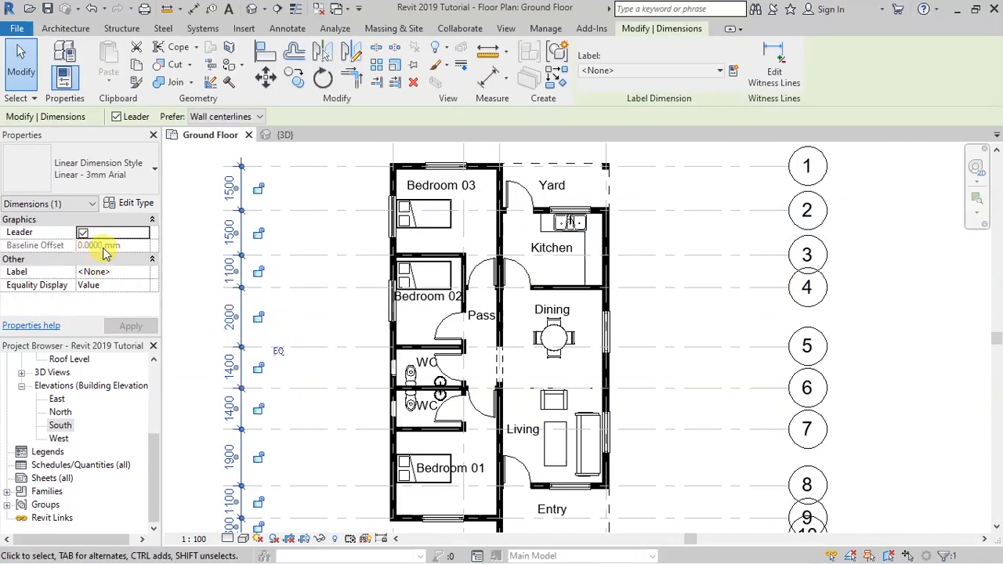
pyautogui.click(126, 207)
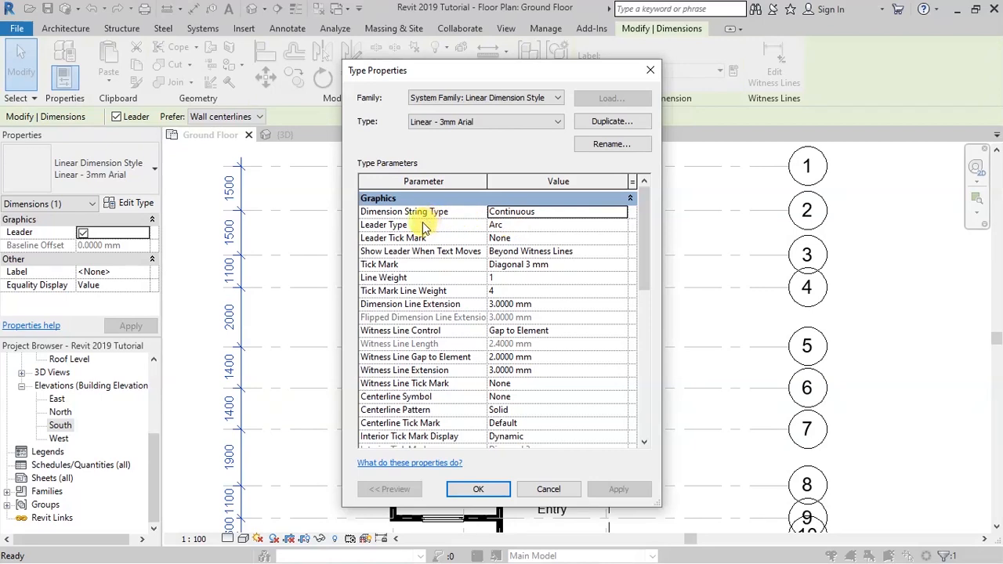
pyautogui.click(504, 290)
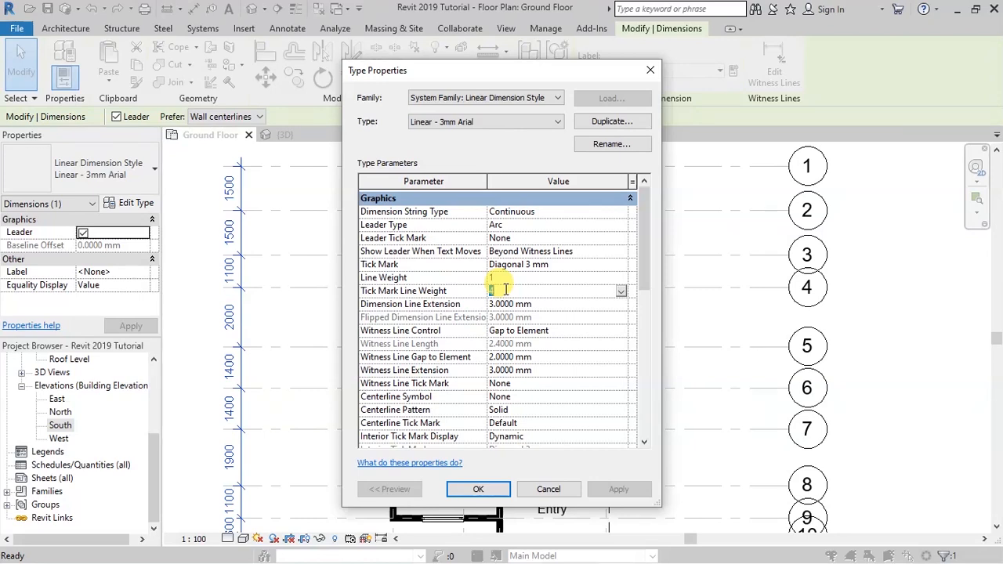
pyautogui.click(644, 442)
pyautogui.click(644, 442)
pyautogui.click(644, 443)
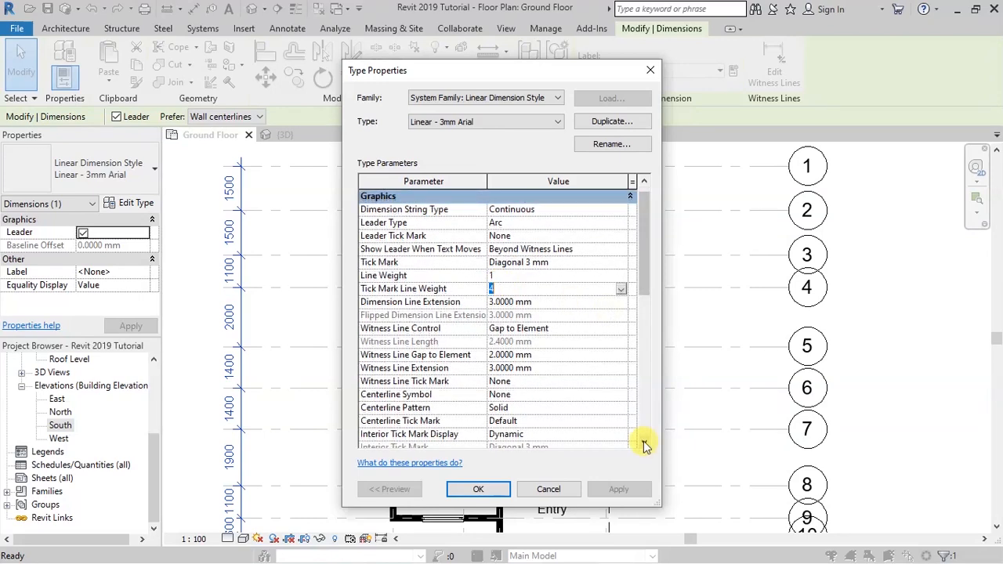
pyautogui.click(644, 443)
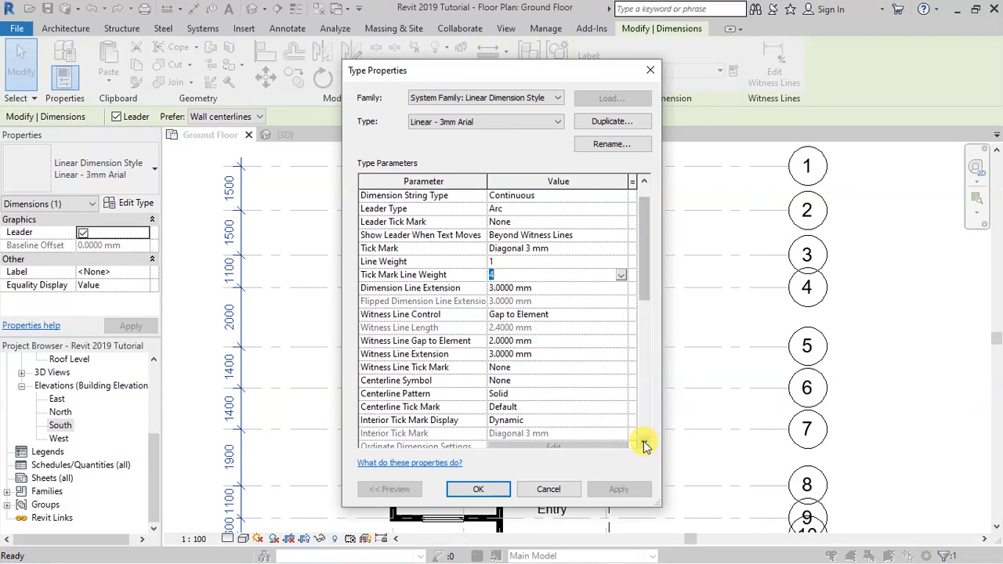
pyautogui.click(644, 444)
pyautogui.click(644, 444)
pyautogui.click(644, 444)
pyautogui.click(644, 443)
pyautogui.click(644, 444)
pyautogui.click(644, 444)
pyautogui.click(644, 443)
pyautogui.click(644, 443)
pyautogui.click(644, 443)
pyautogui.click(644, 443)
pyautogui.click(644, 444)
pyautogui.click(644, 444)
pyautogui.click(644, 444)
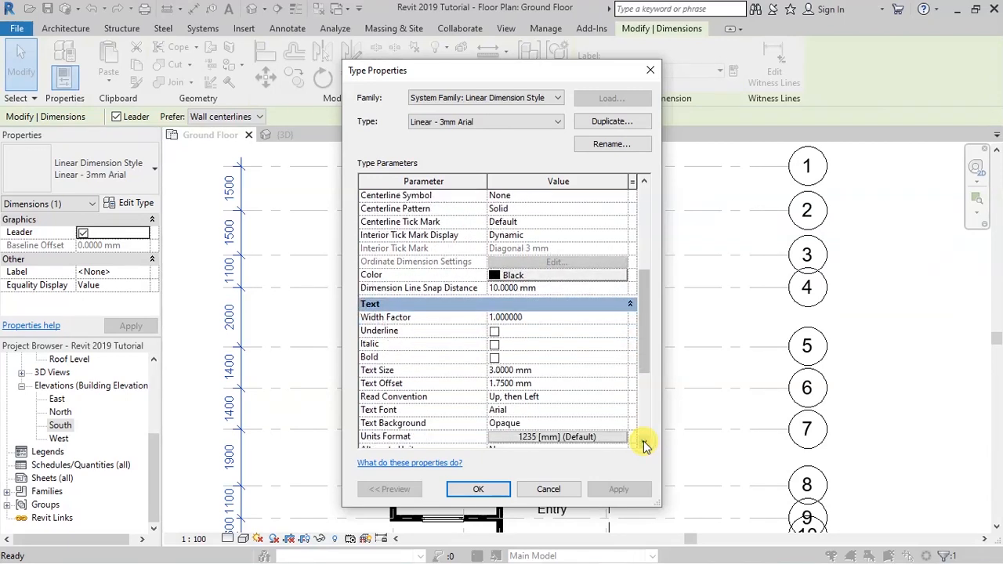
pyautogui.click(508, 276)
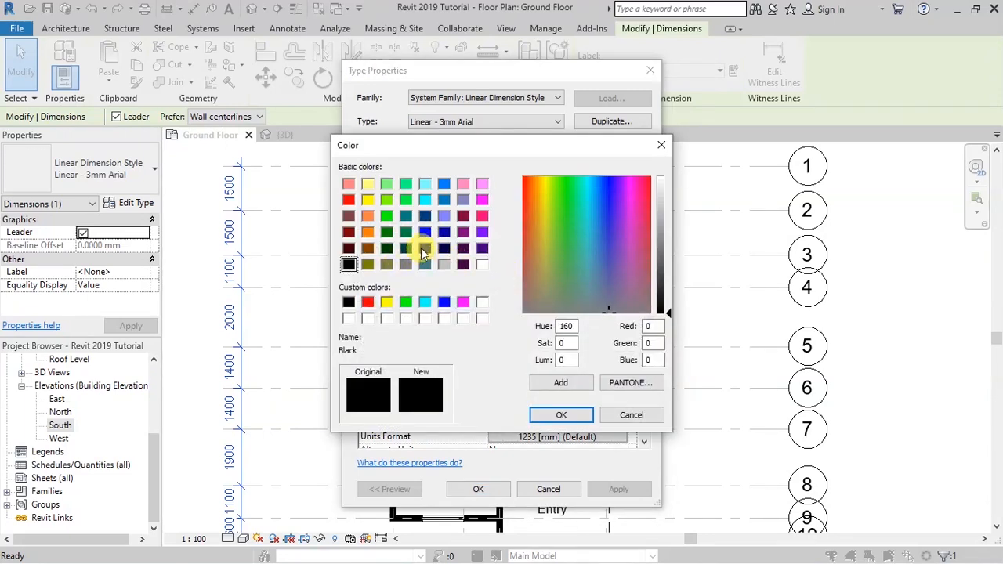
pyautogui.click(425, 249)
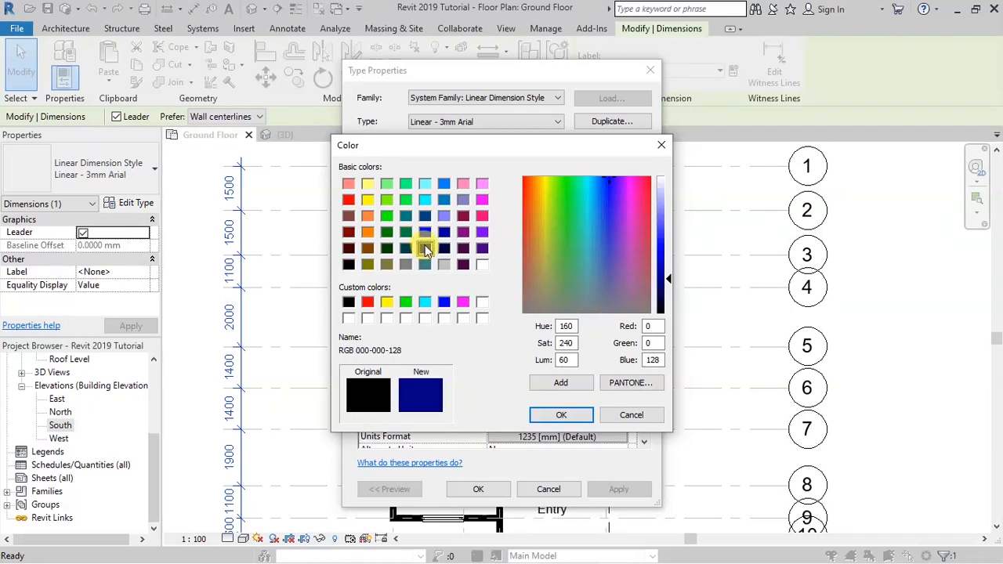
pyautogui.click(561, 415)
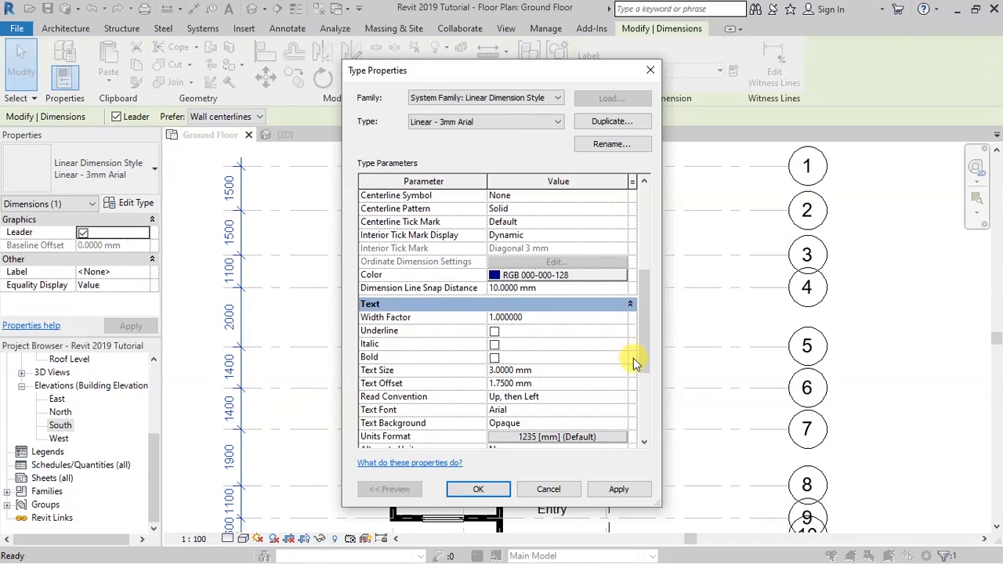
# Set the text font of the Linear - 3mm Arial dimension style to Inter and accept its type properties.
pyautogui.click(644, 444)
pyautogui.click(644, 443)
pyautogui.click(644, 444)
pyautogui.click(644, 443)
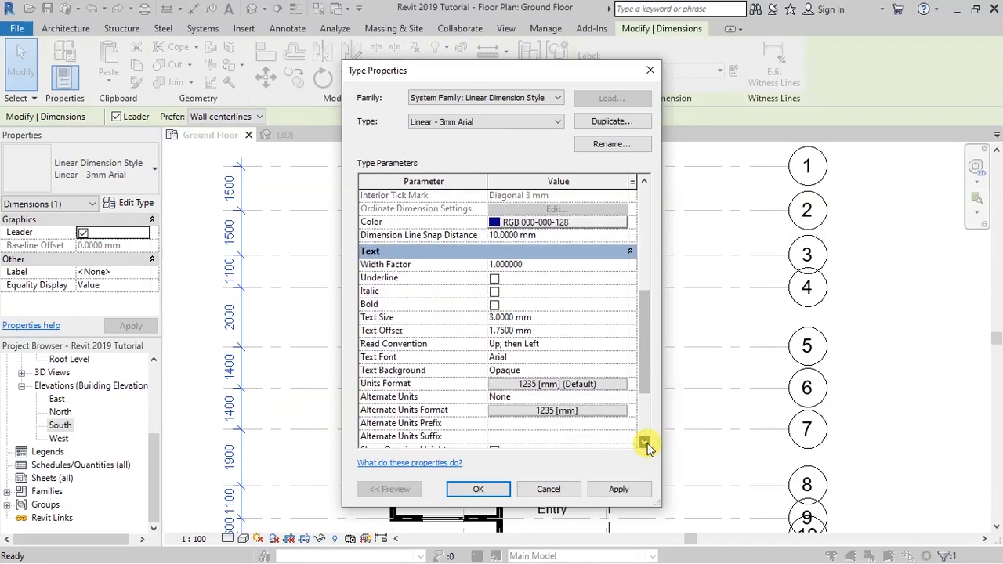
pyautogui.click(500, 356)
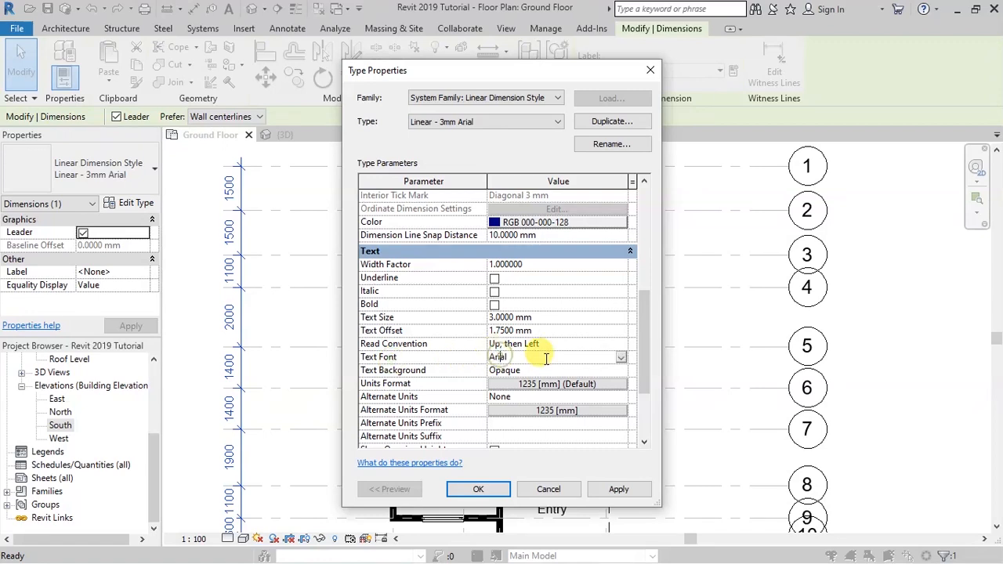
pyautogui.doubleClick(498, 357)
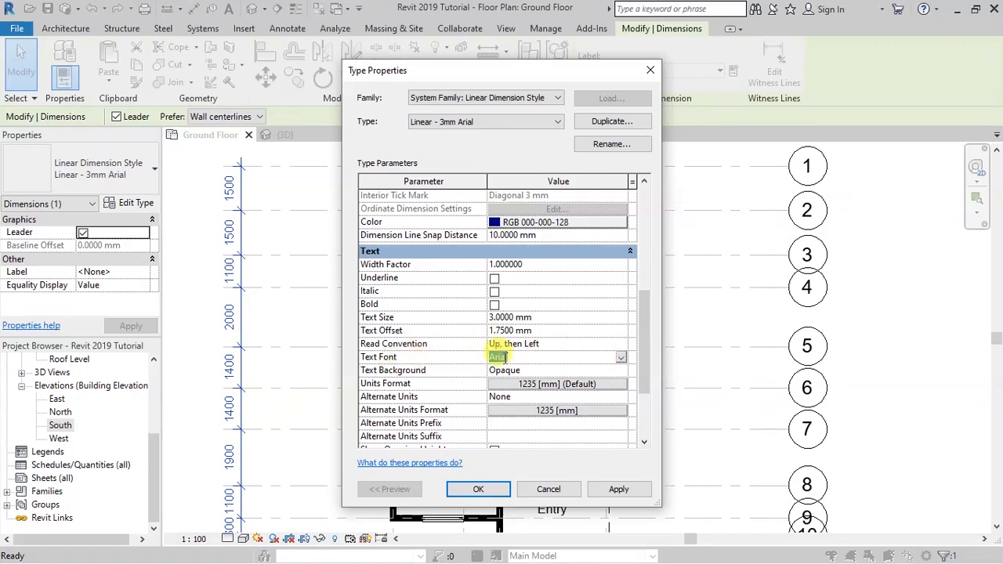
pyautogui.click(619, 358)
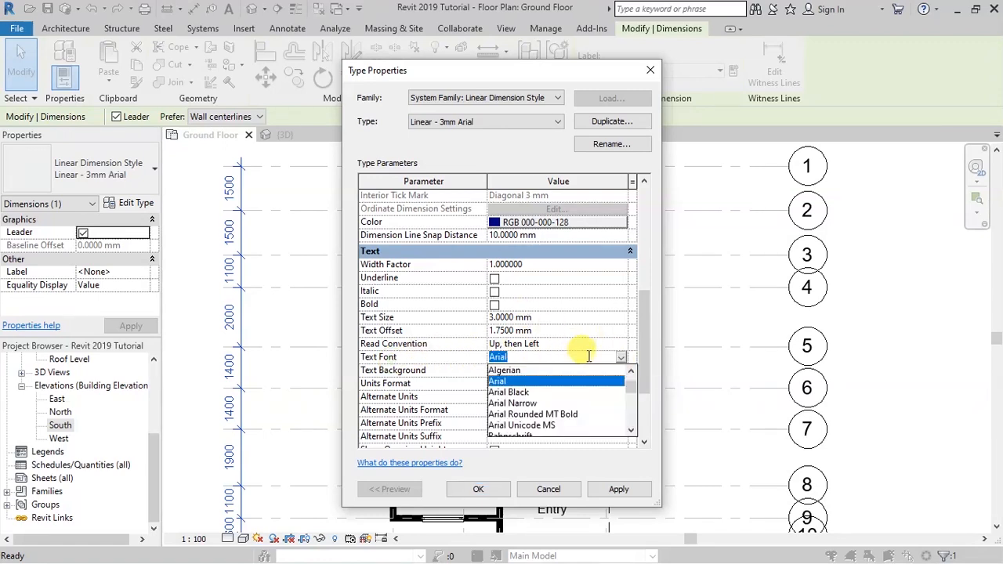
pyautogui.write('Inter')
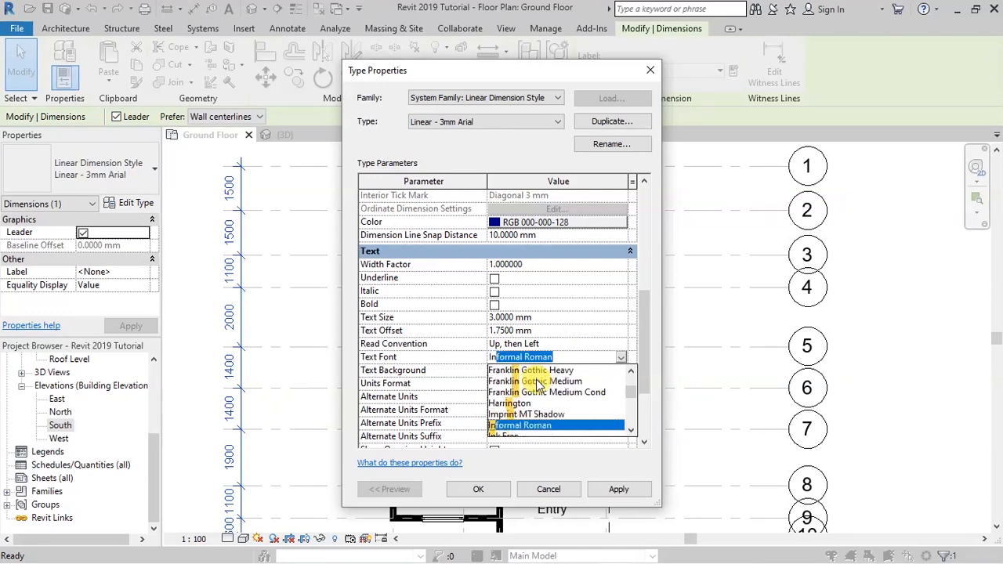
pyautogui.click(514, 370)
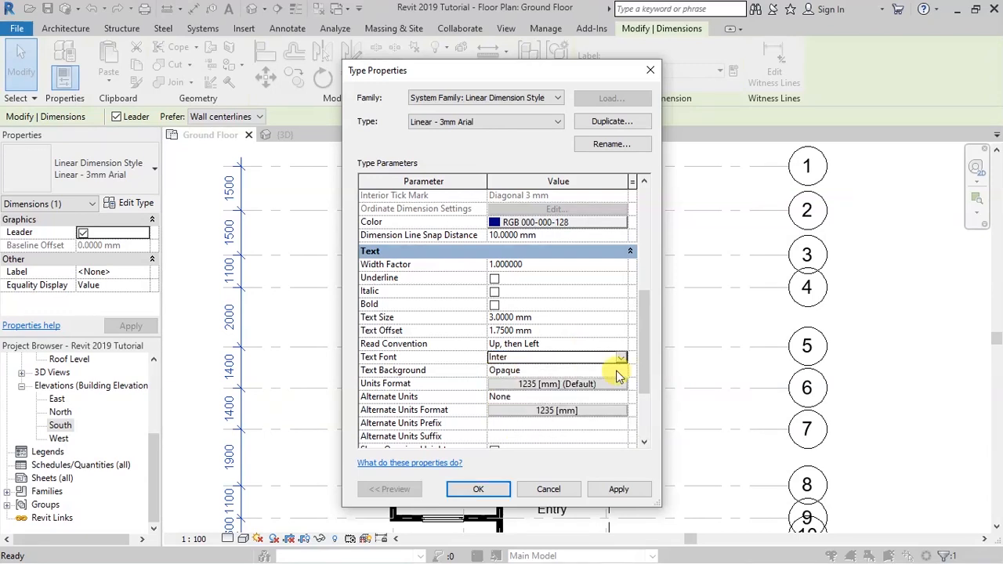
pyautogui.scroll(-1, 630, 400)
pyautogui.scroll(-2, 627, 391)
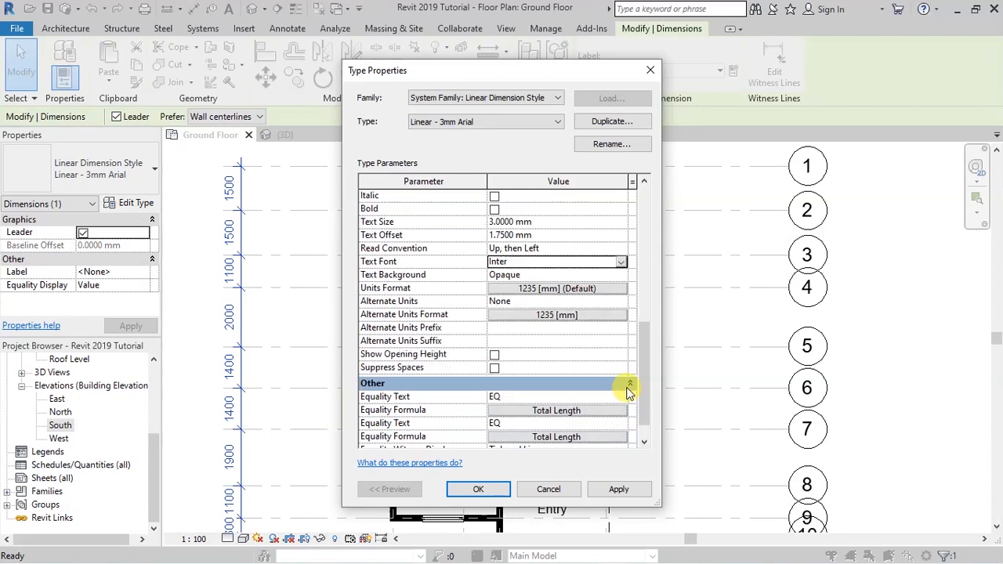
pyautogui.click(480, 489)
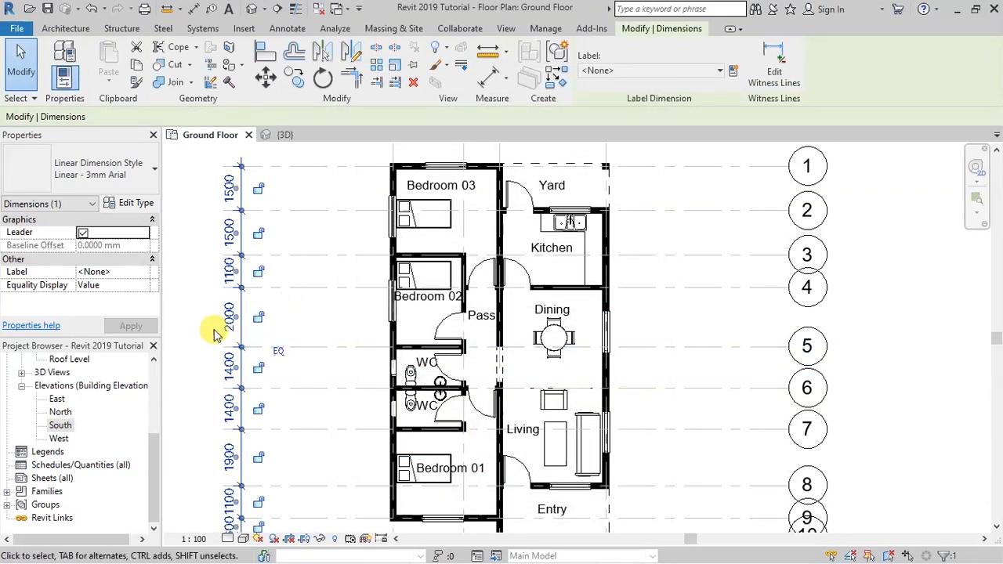
# Deselect the vertical dimension string and examine the restyled dimensions against the grids, walls and rooms of the Ground Floor plan.
pyautogui.click(196, 347)
pyautogui.scroll(-4, 388, 333)
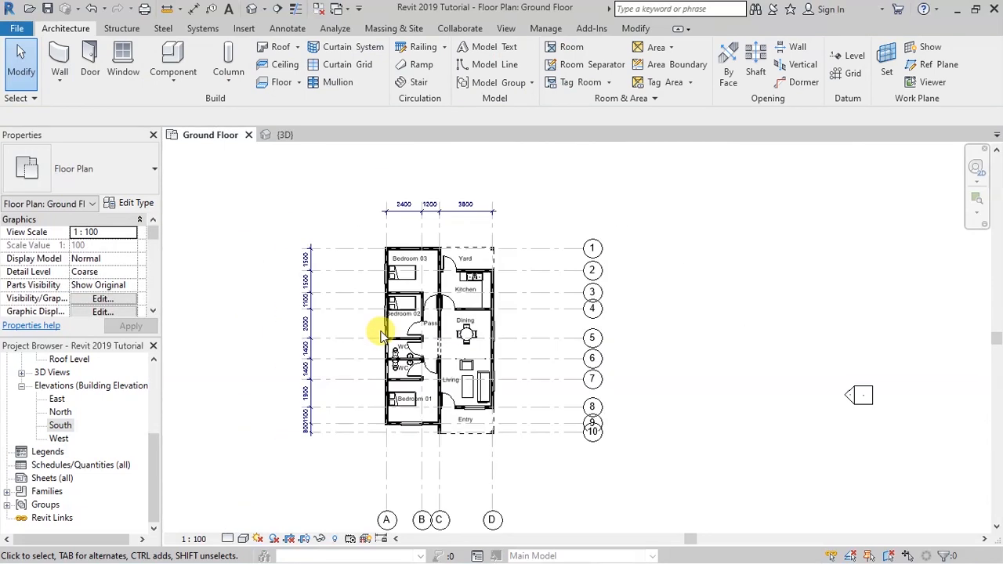
pyautogui.scroll(5, 441, 202)
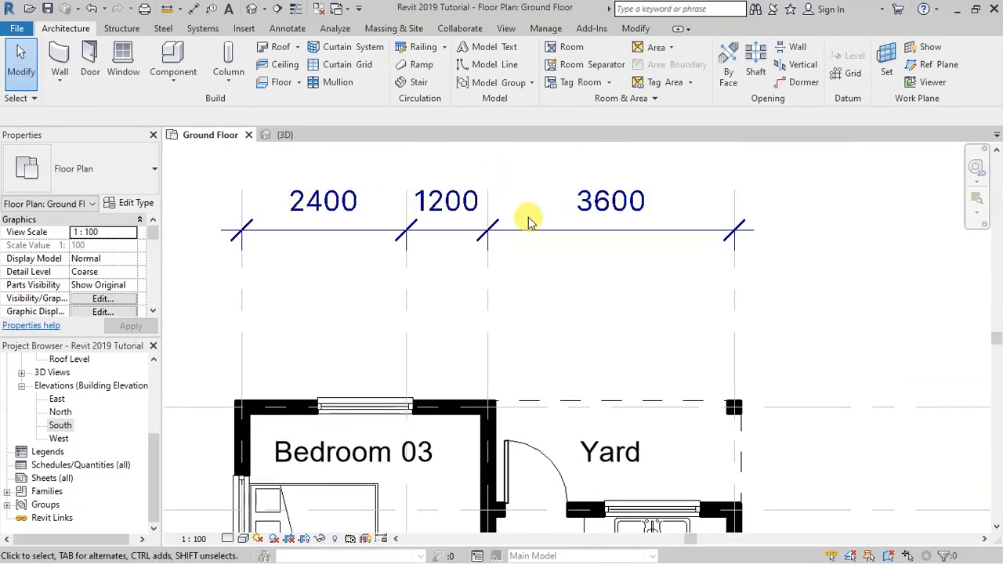
pyautogui.scroll(-1, 517, 213)
pyautogui.scroll(-4, 517, 213)
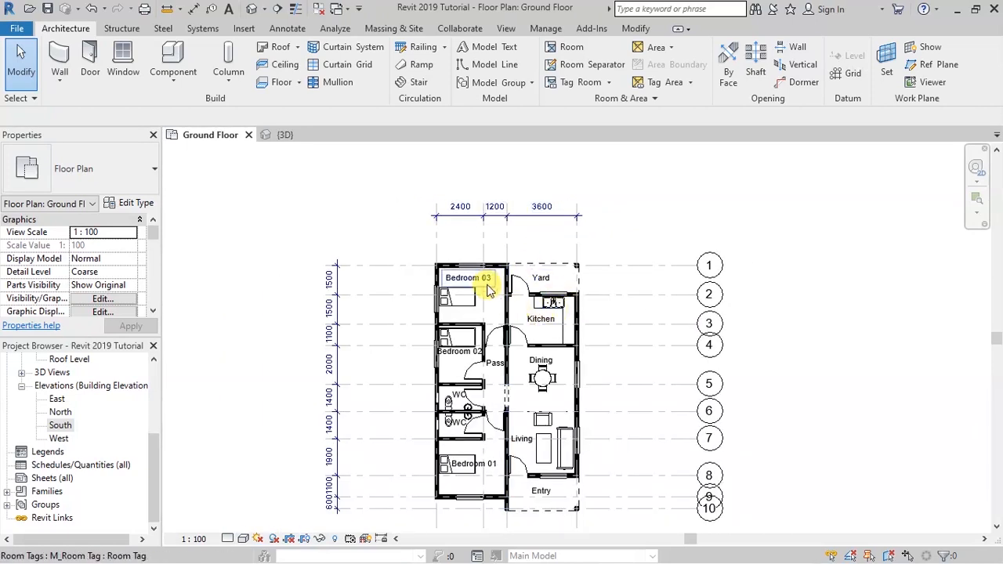
pyautogui.scroll(-1, 486, 285)
pyautogui.scroll(2, 521, 414)
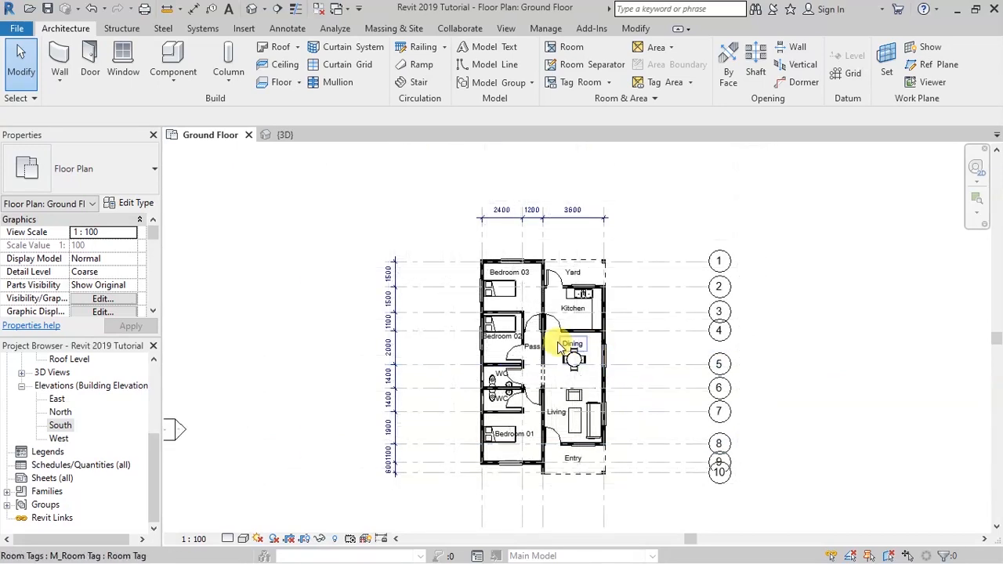
pyautogui.scroll(2, 554, 344)
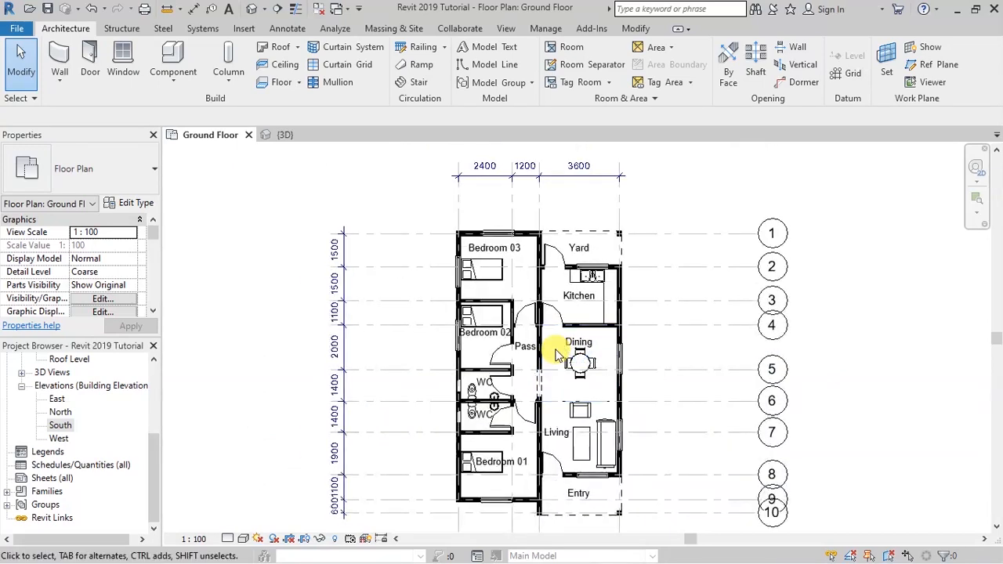
pyautogui.scroll(2, 647, 350)
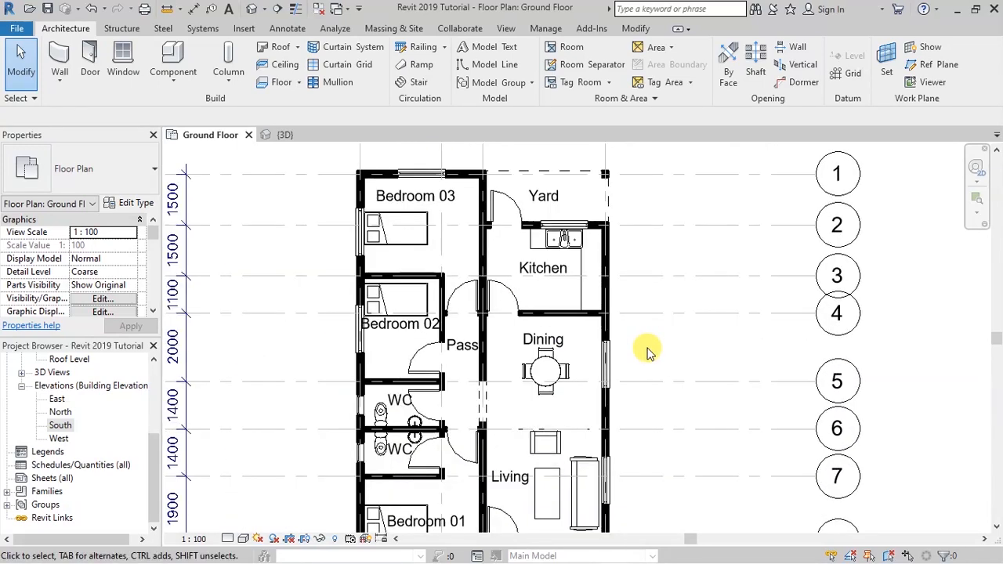